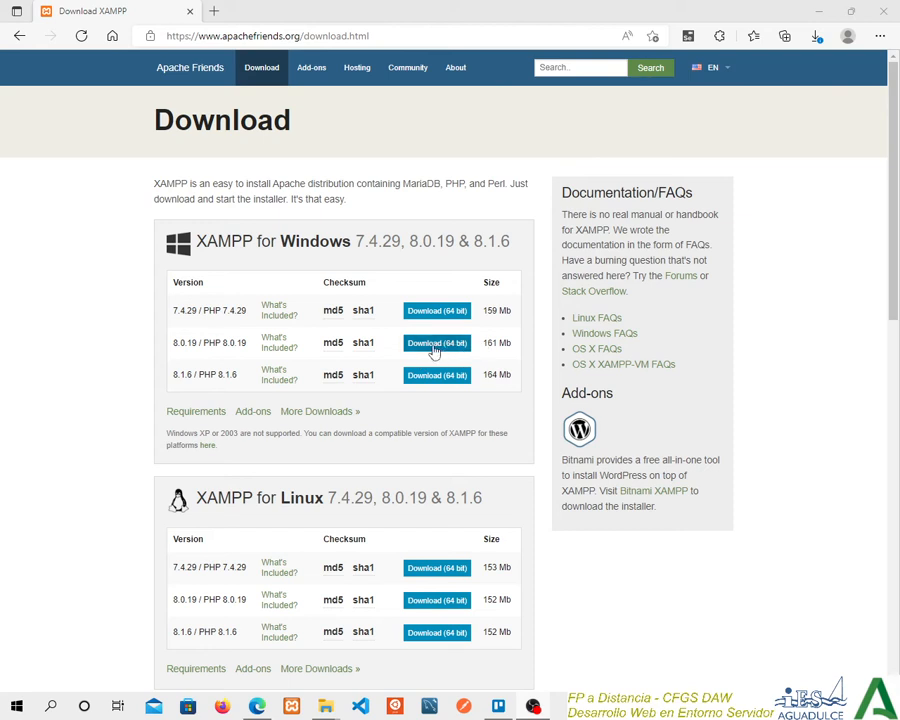
Minimize the browser, launch the XAMPP 8.0.19 installer from the desktop and dismiss the User Account Control warning.
double_click(200, 35)
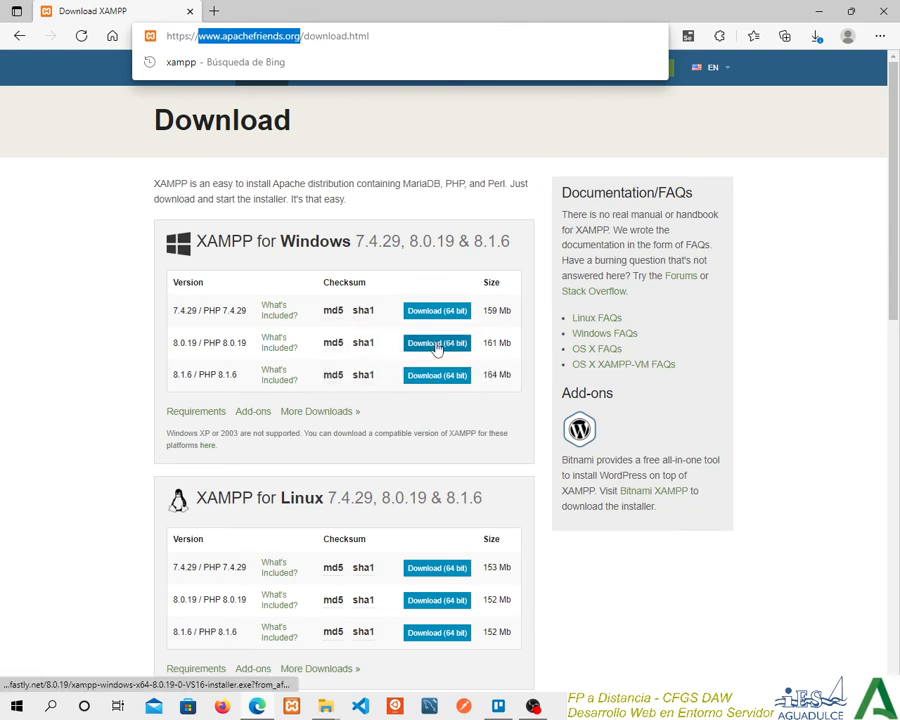
left_click(819, 11)
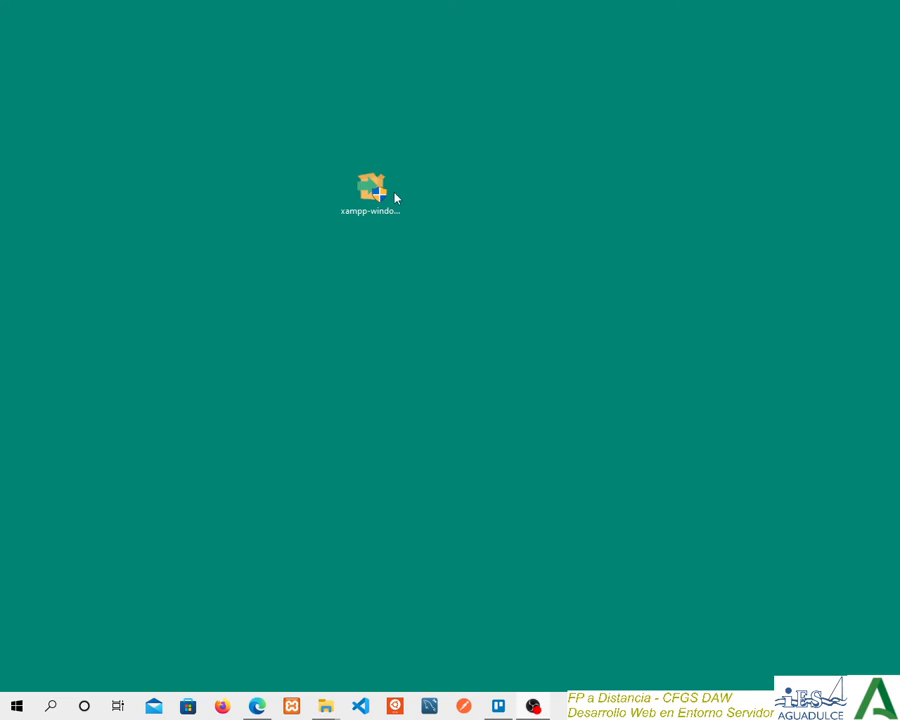
left_click(362, 222)
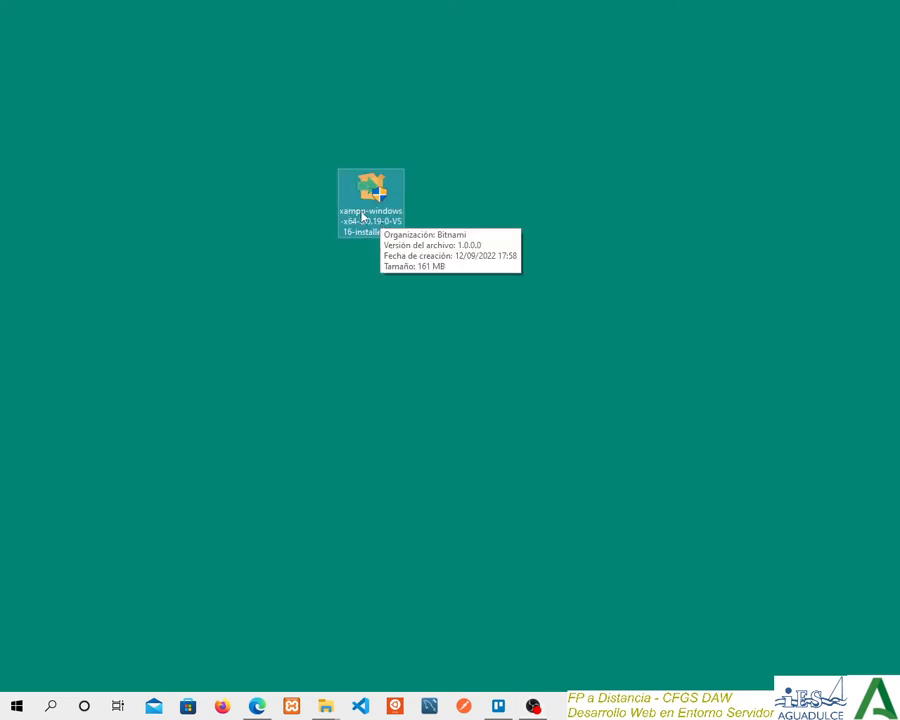
double_click(363, 216)
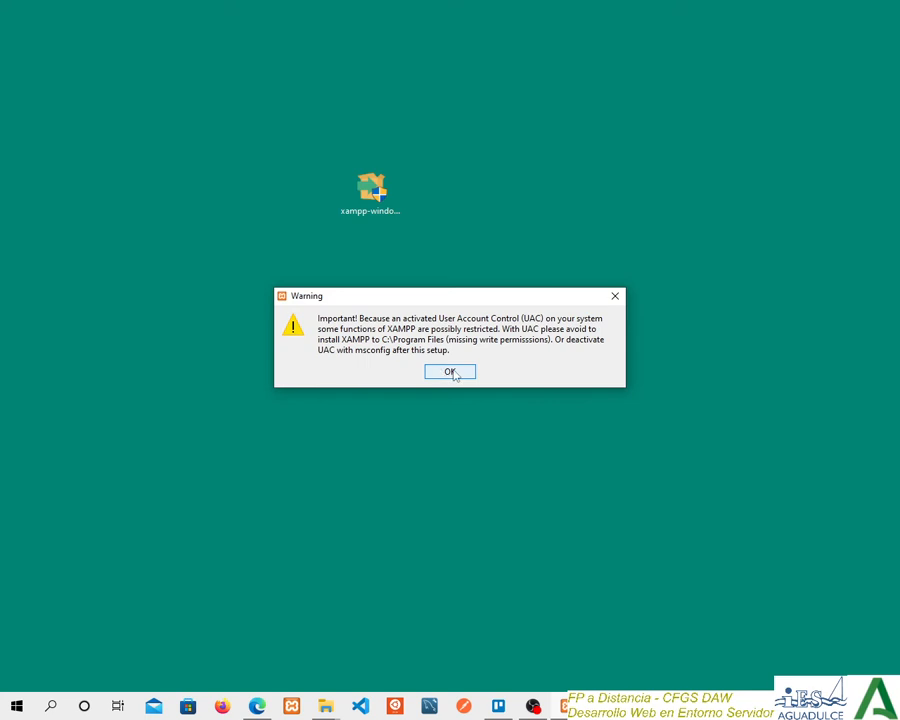
left_click_drag(387, 297, 376, 273)
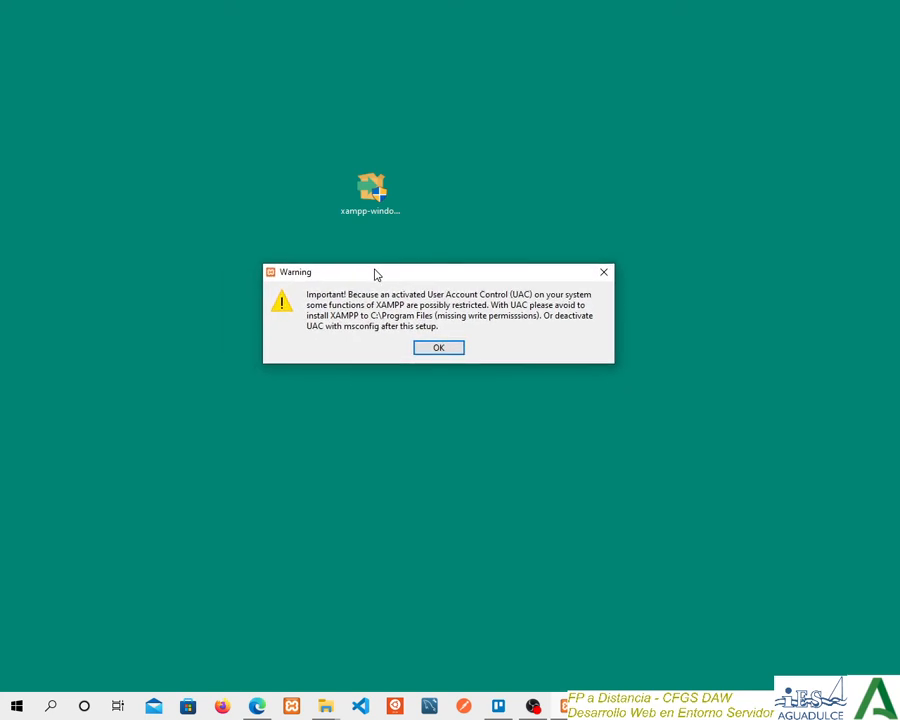
left_click(440, 347)
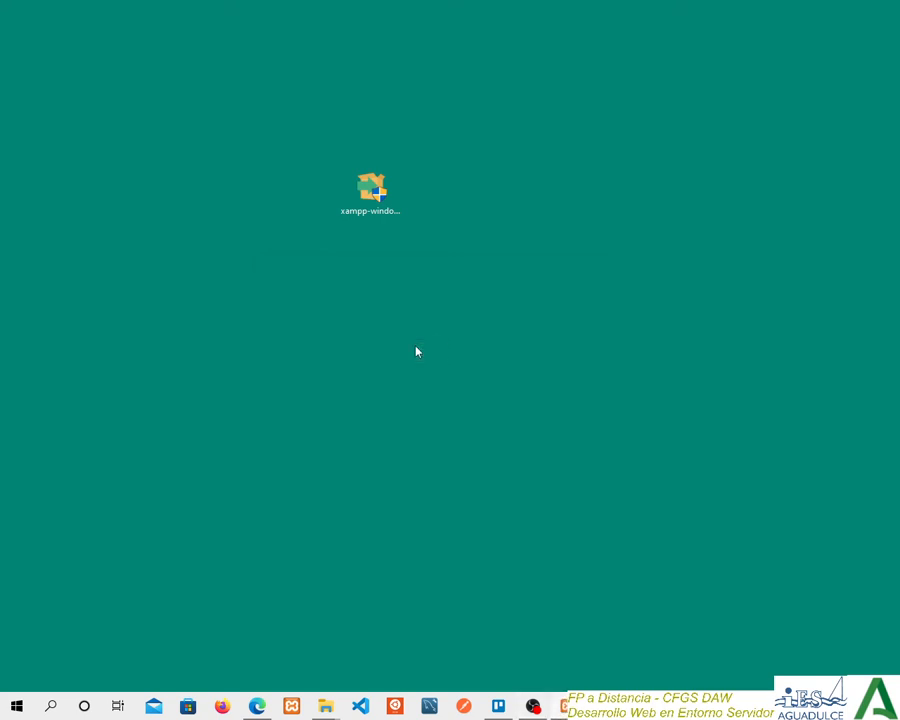
Limit the XAMPP components to Apache, MySQL, PHP and phpMyAdmin, and continue the setup.
left_click_drag(494, 213, 350, 173)
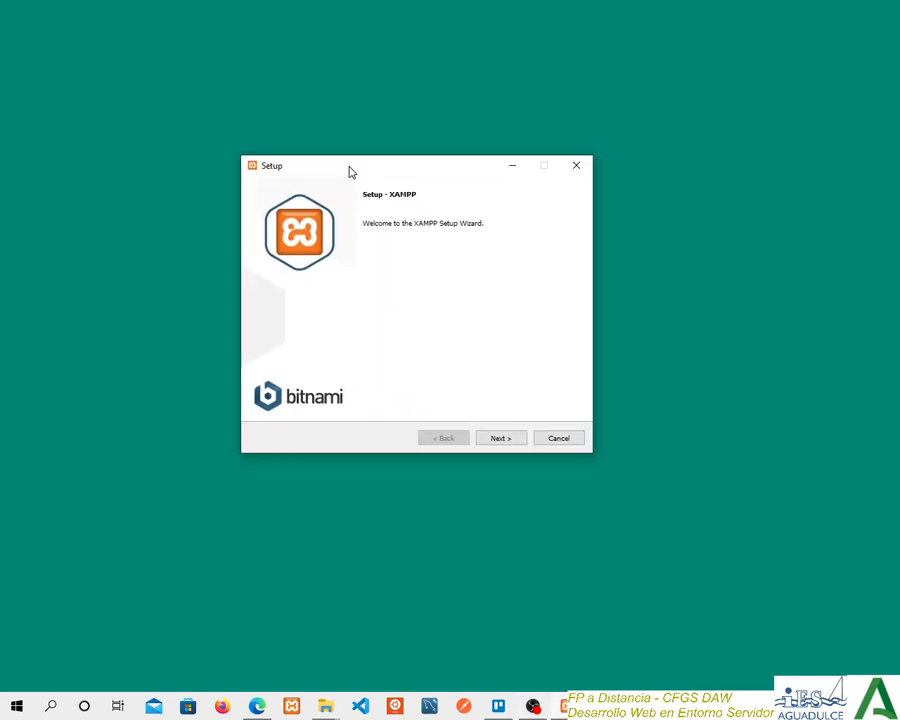
left_click(500, 439)
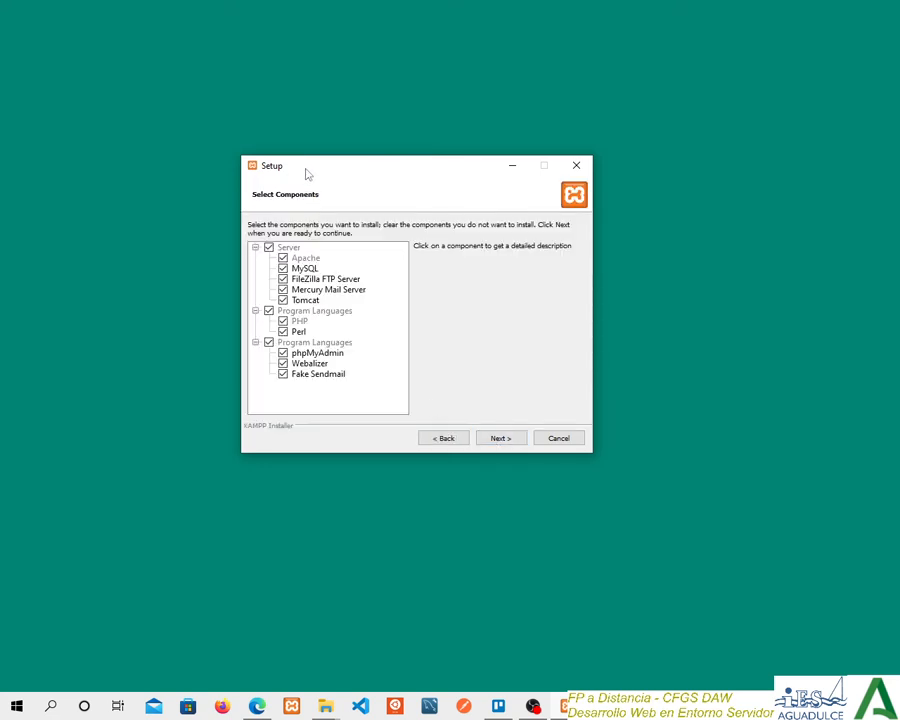
left_click_drag(306, 173, 326, 143)
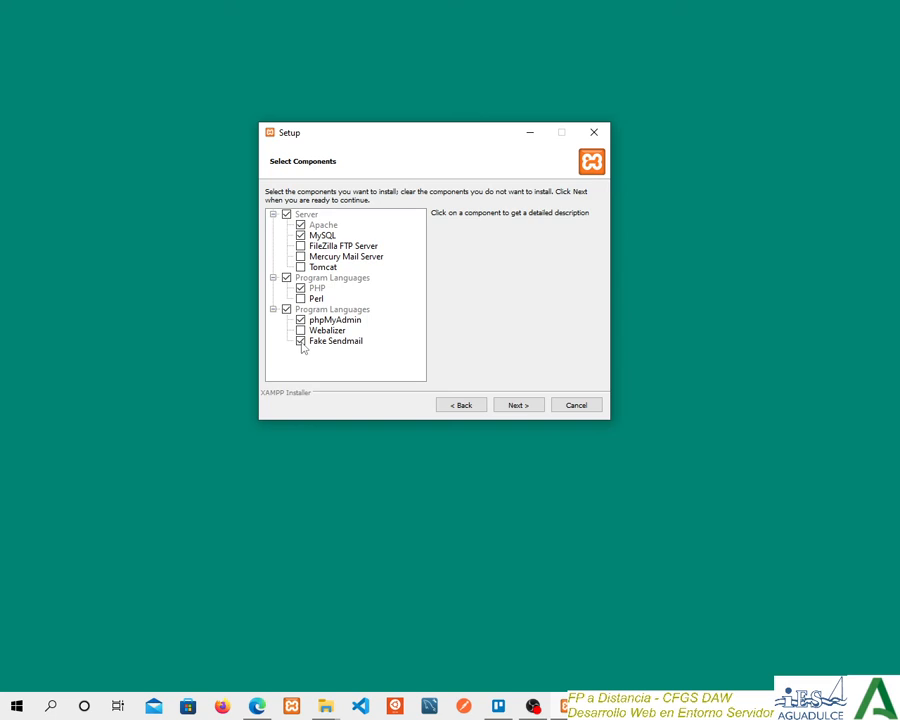
left_click(301, 342)
left_click(517, 405)
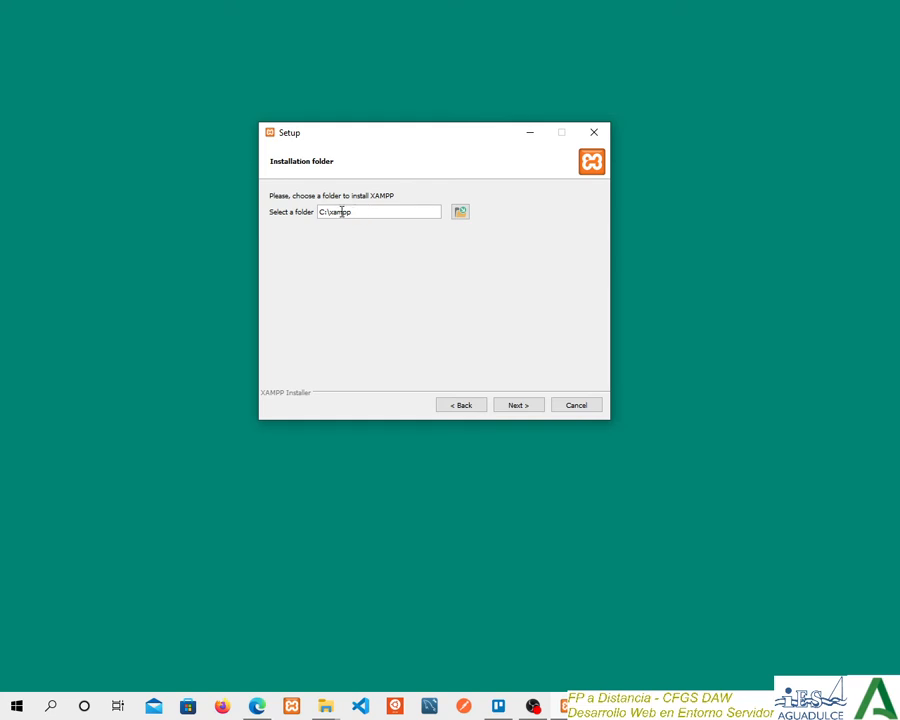
Accept C:\xampp as the installation folder and continue the setup.
left_click_drag(360, 212, 317, 220)
left_click(380, 211)
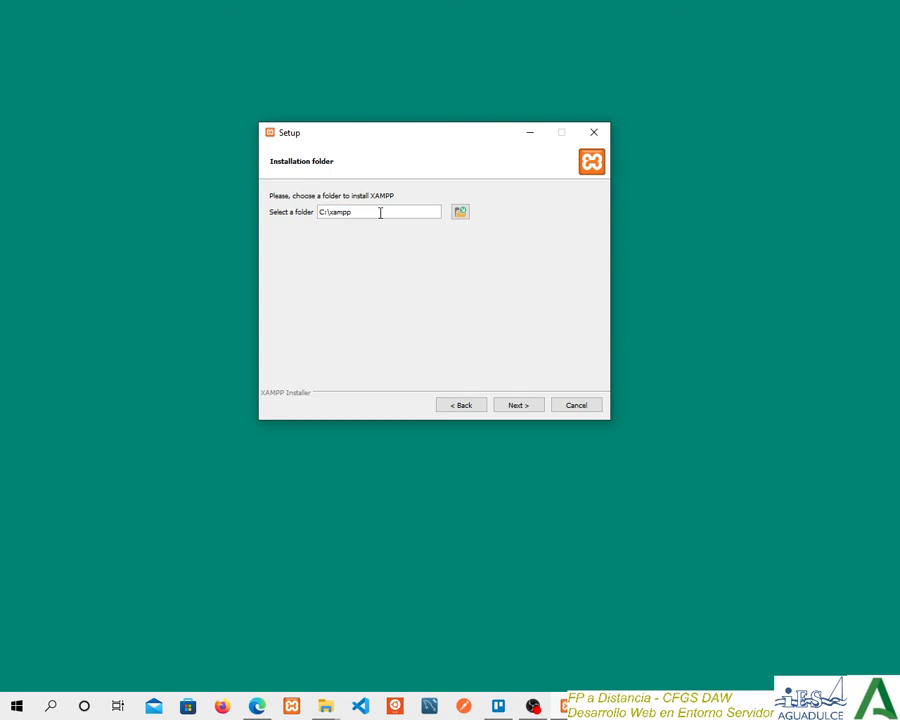
left_click(517, 405)
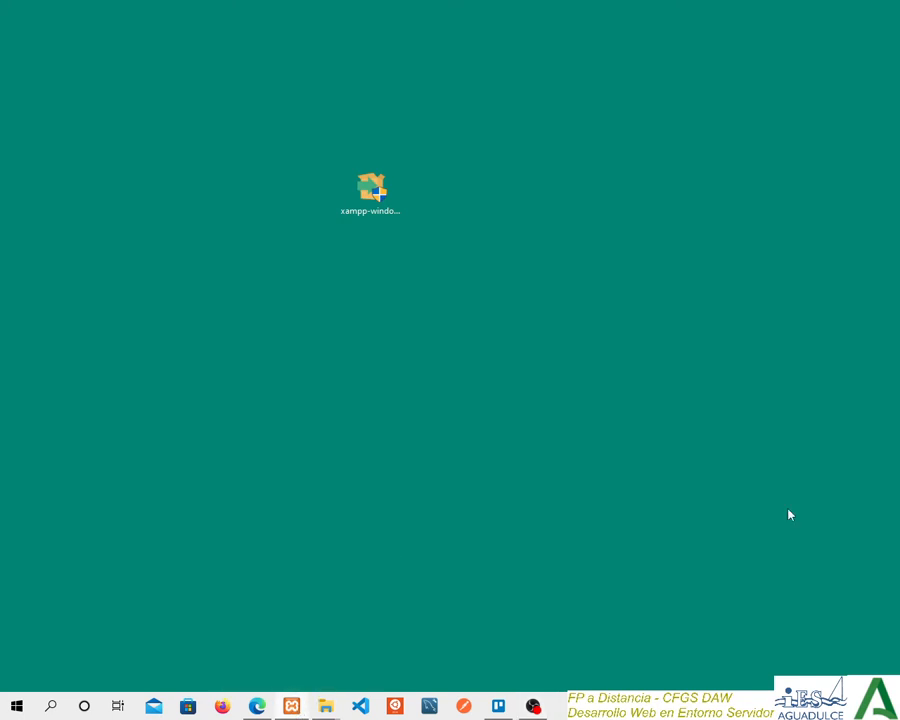
Start the Apache module in the XAMPP Control Panel and look over its configuration file options.
left_click_drag(899, 200, 445, 170)
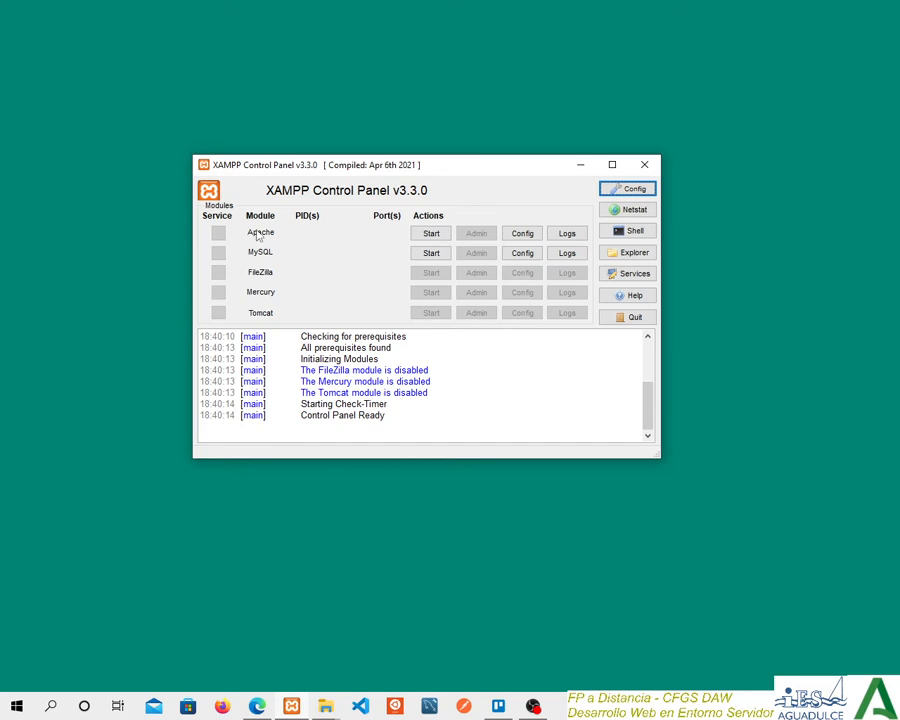
left_click(432, 238)
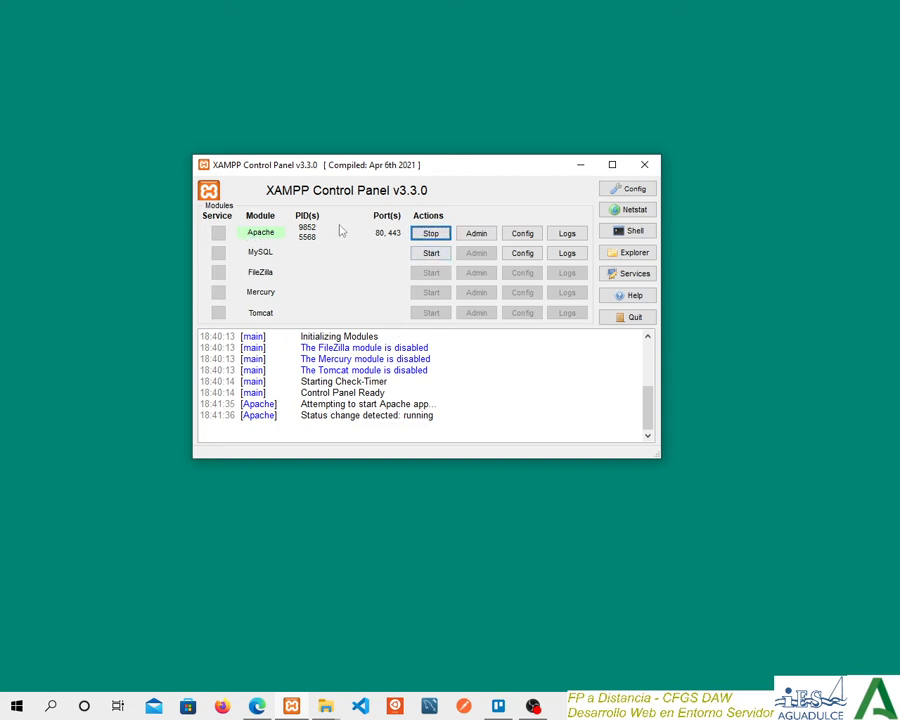
left_click(527, 236)
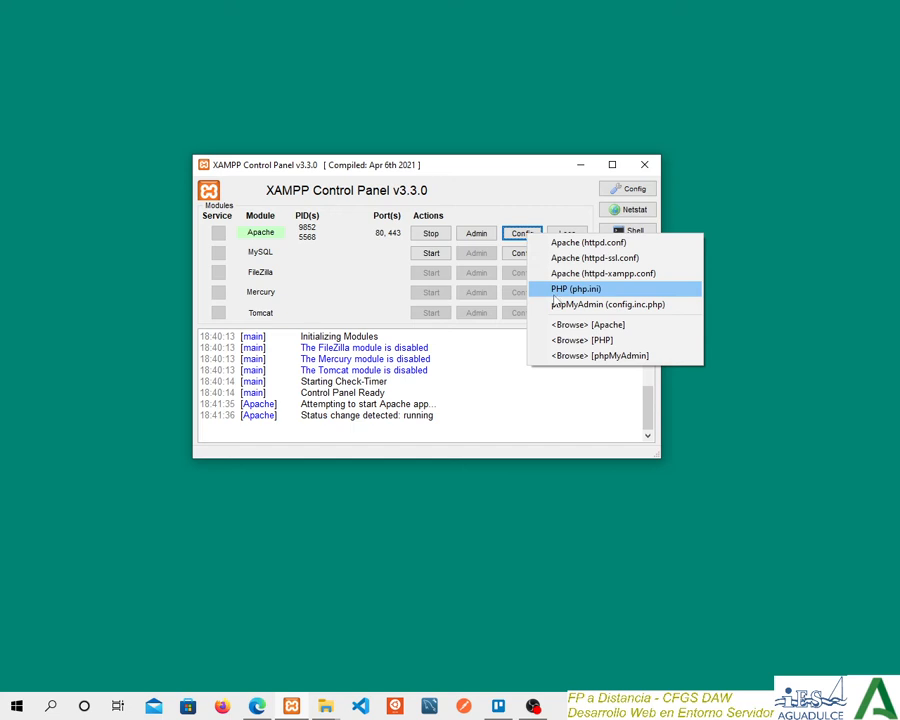
left_click(500, 199)
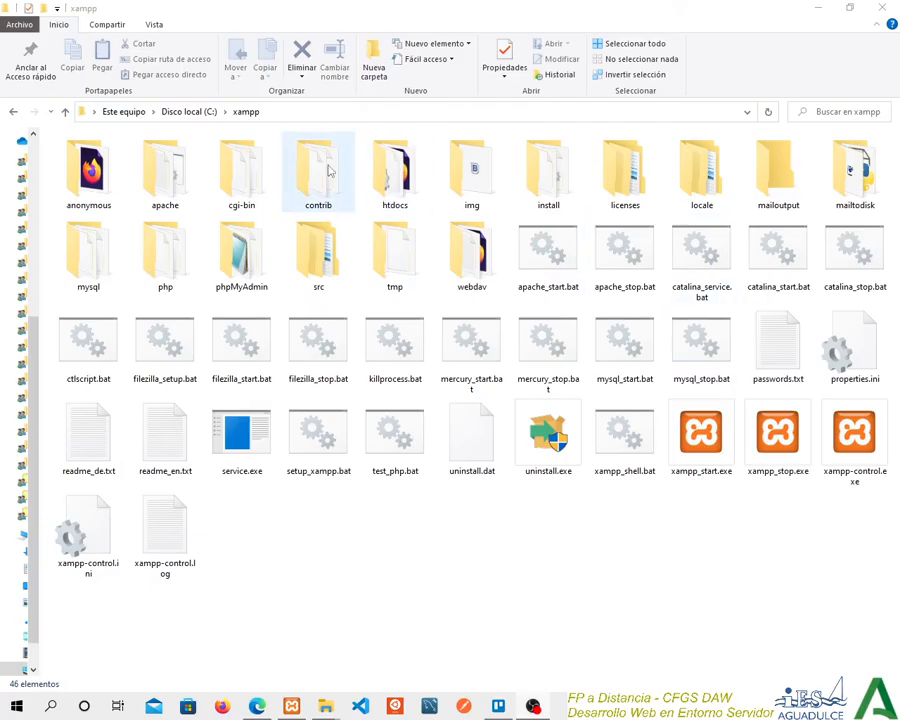
Examine the contents of C:\xampp in File Explorer, including its htdocs folder.
left_click(285, 113)
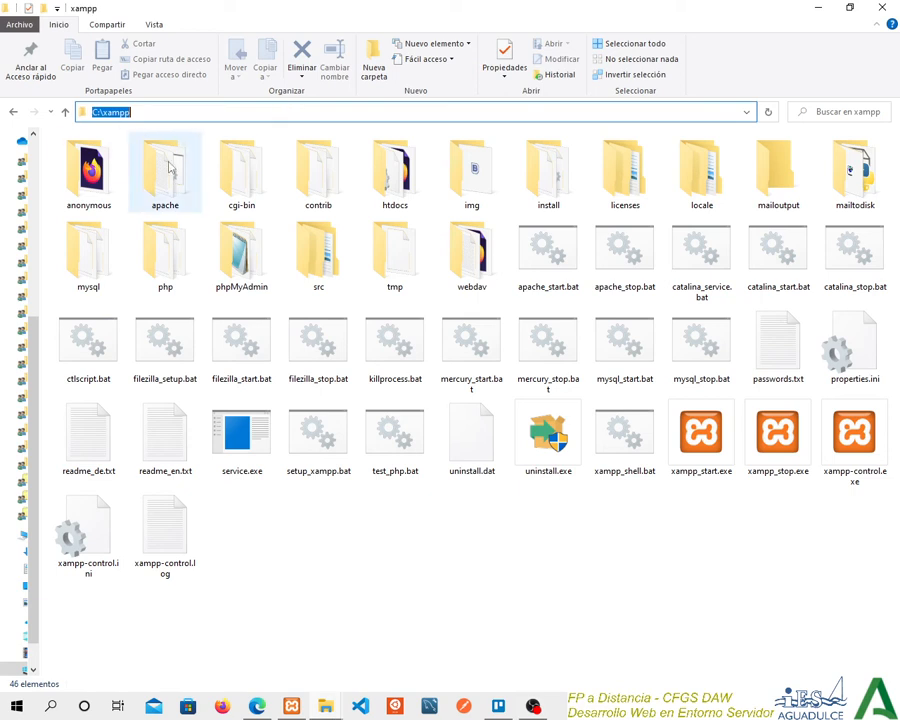
left_click(437, 555)
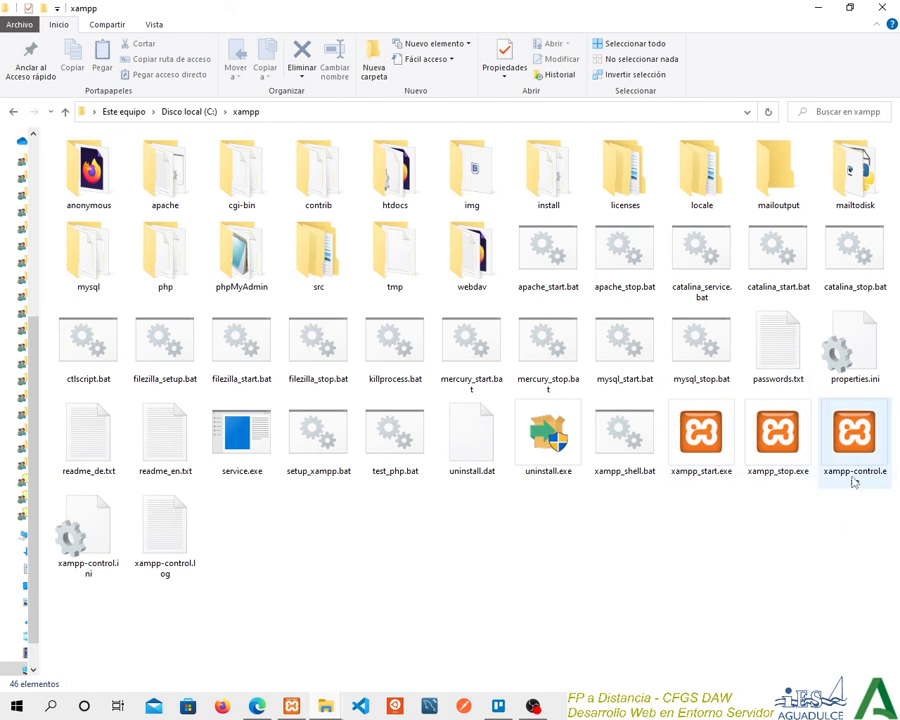
mouse_move(847, 473)
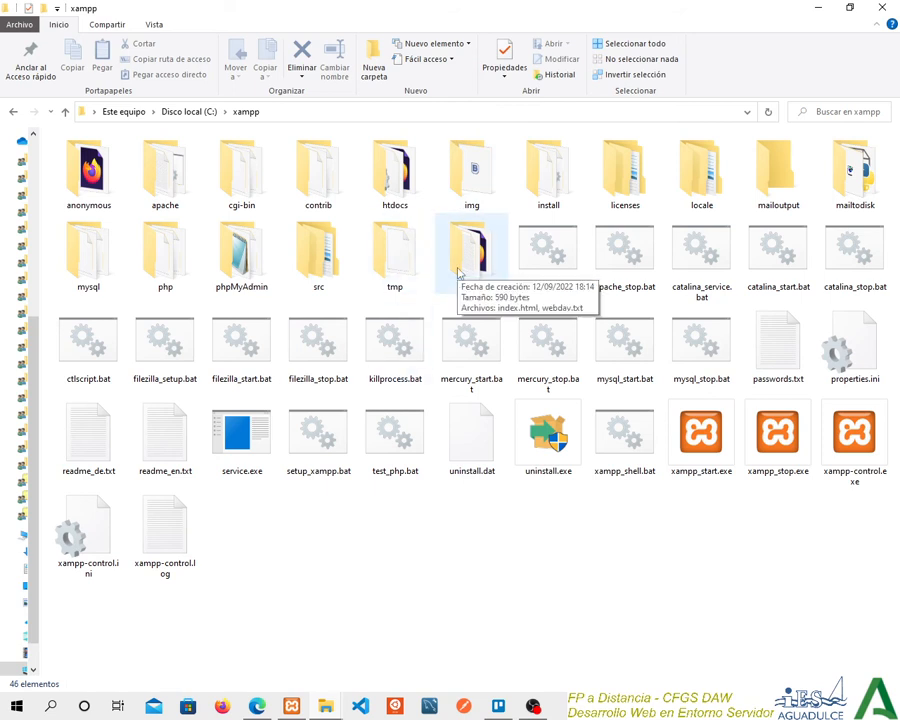
double_click(403, 193)
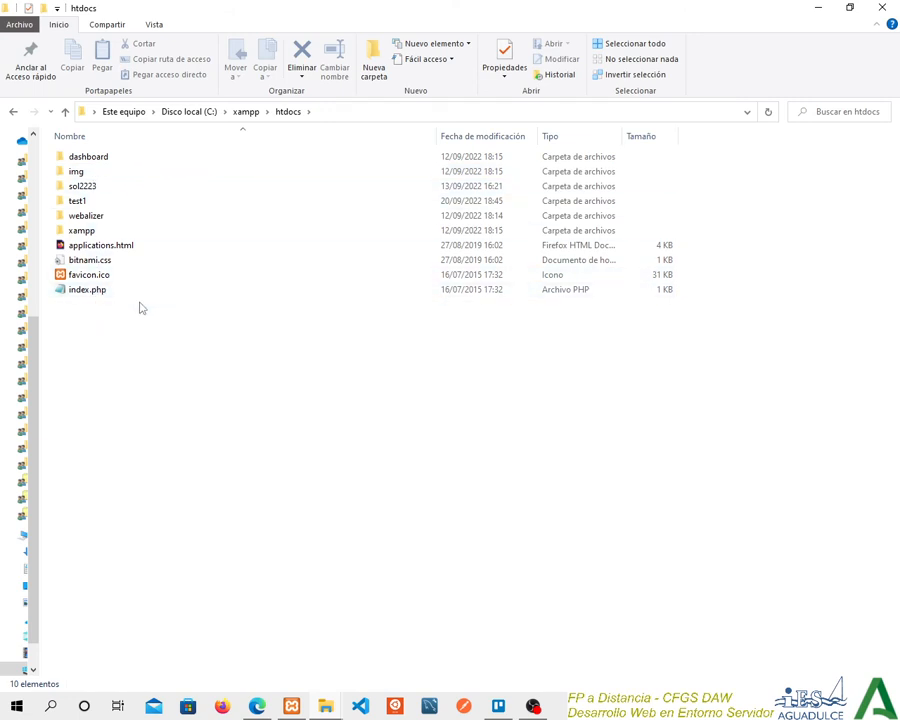
Open the php folder inside xampp and locate the php.ini configuration file.
left_click(242, 116)
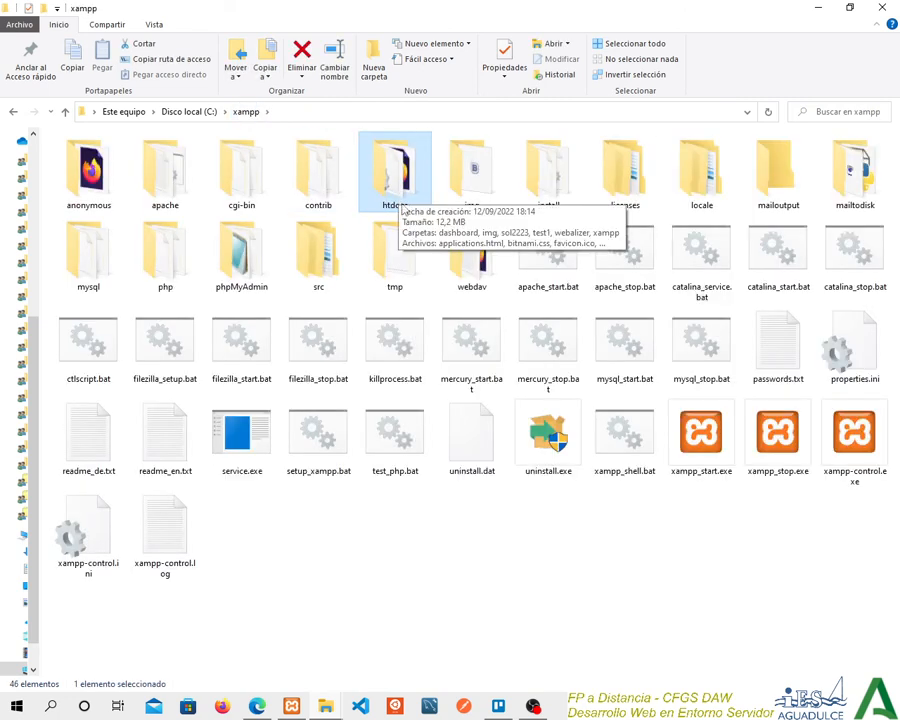
left_click(168, 260)
double_click(168, 260)
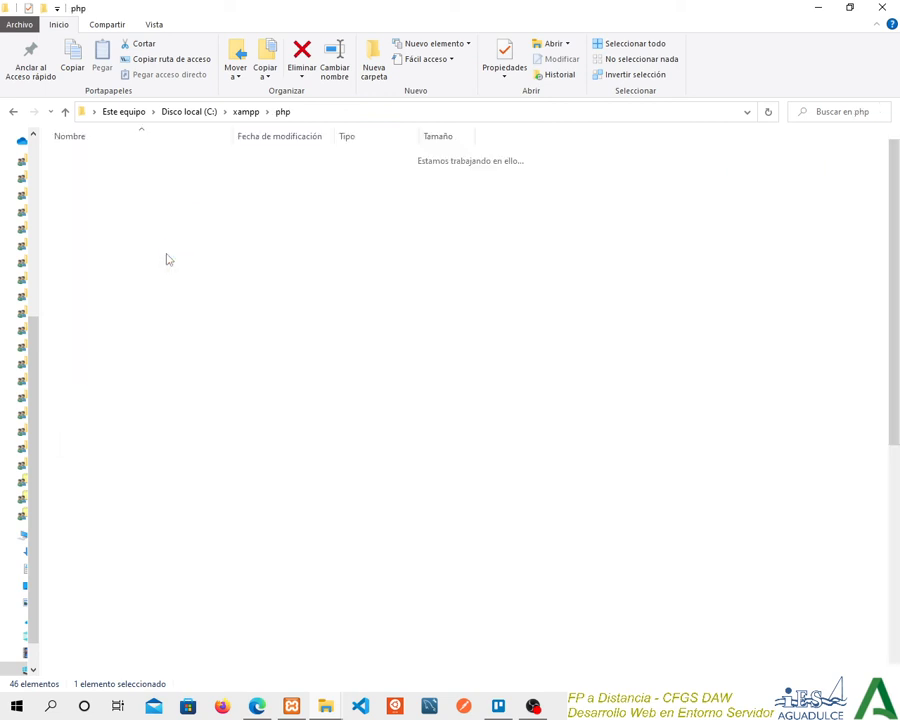
scroll(213, 386, "down", 5)
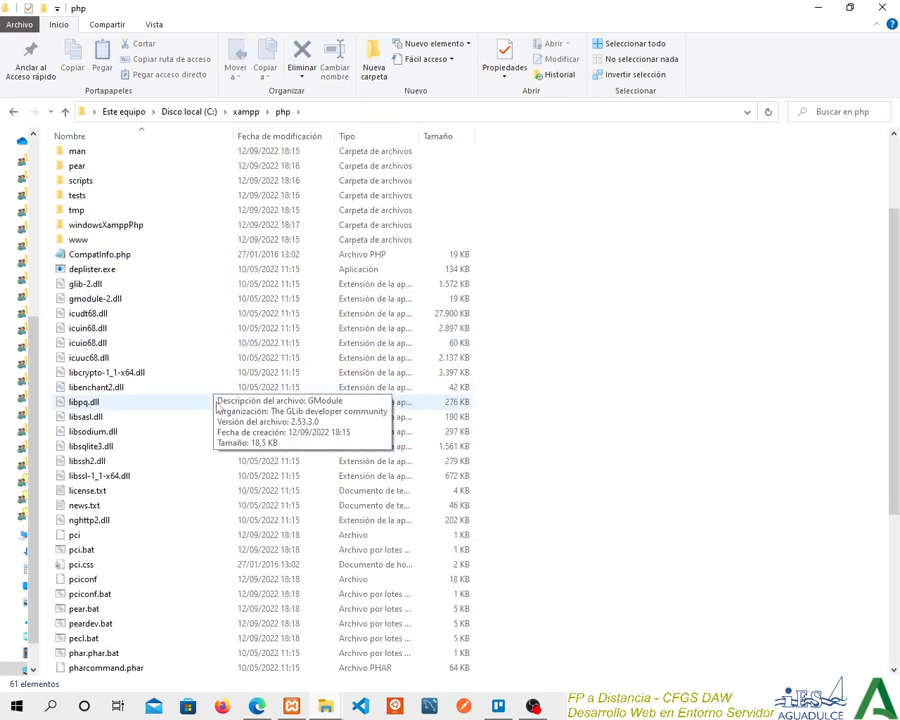
scroll(128, 330, "up", 2)
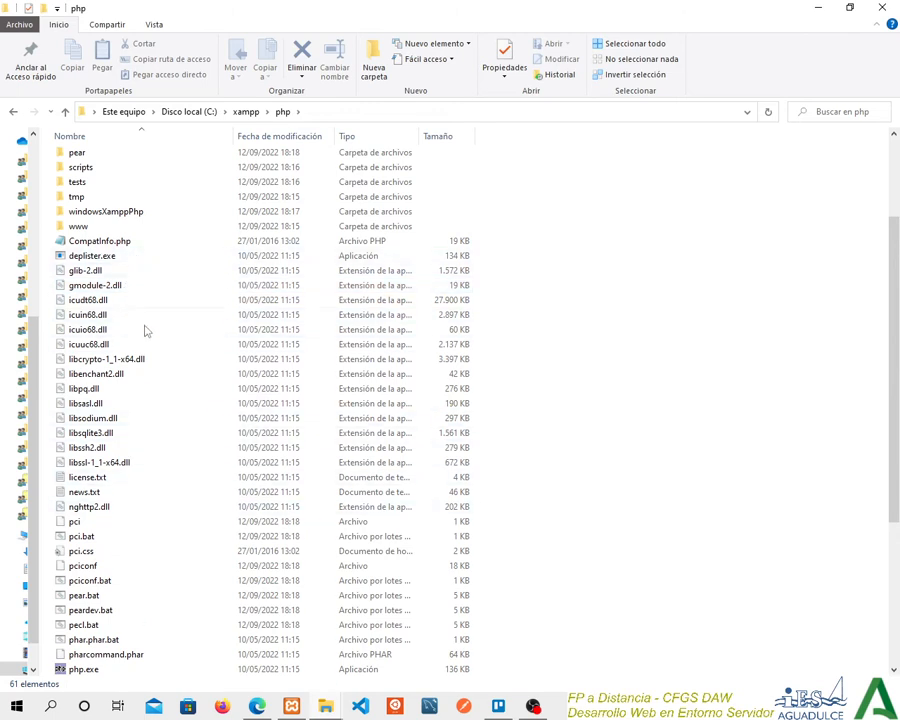
scroll(151, 466, "down", 1)
scroll(168, 563, "down", 3)
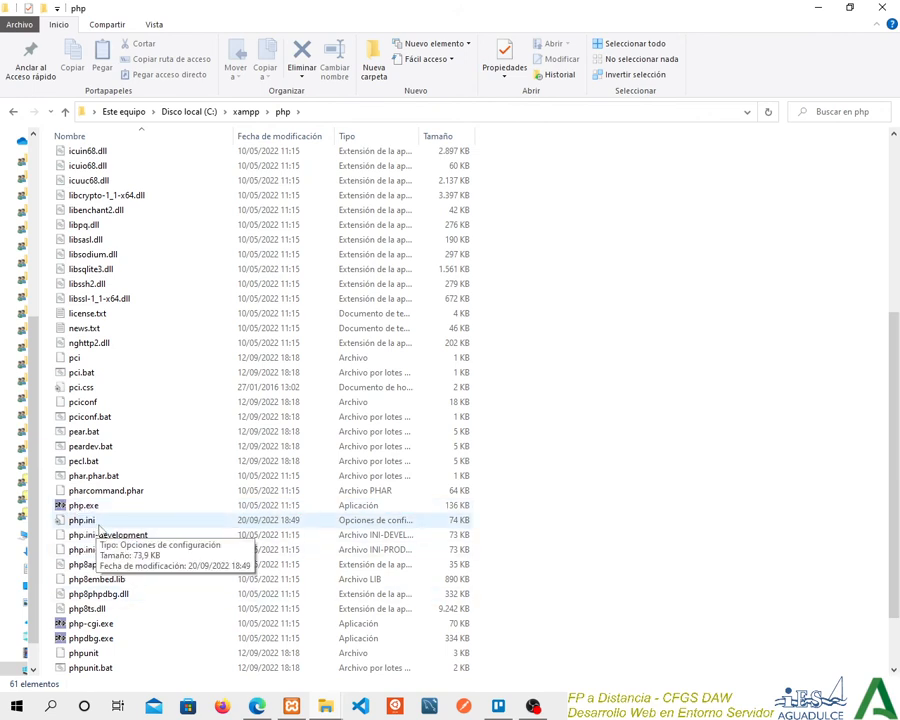
left_click(84, 520)
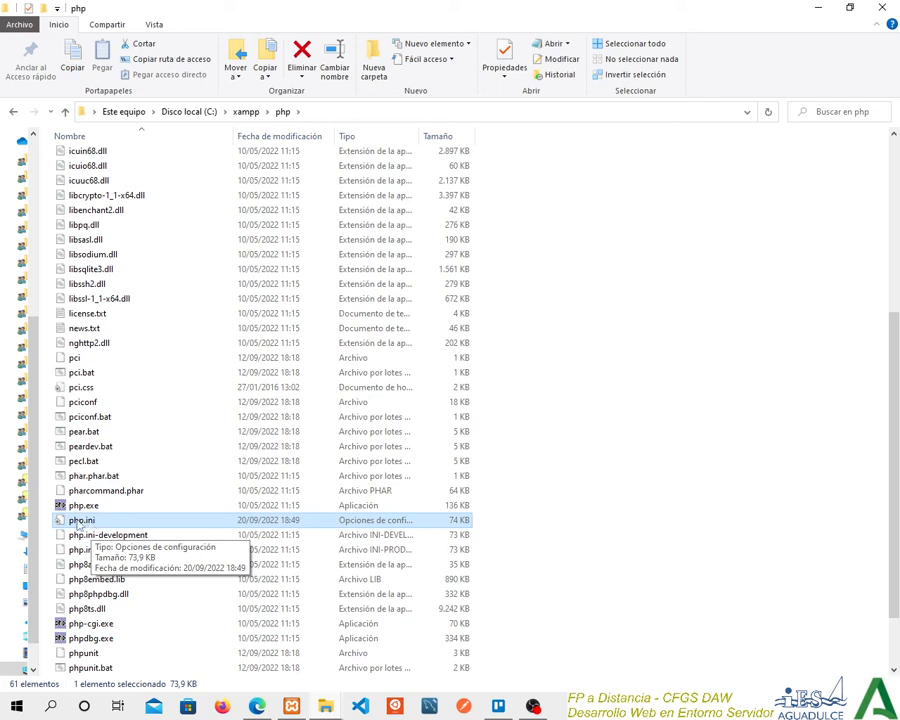
Stop and restart the Apache module in the XAMPP Control Panel, and look over its log options.
left_click(292, 707)
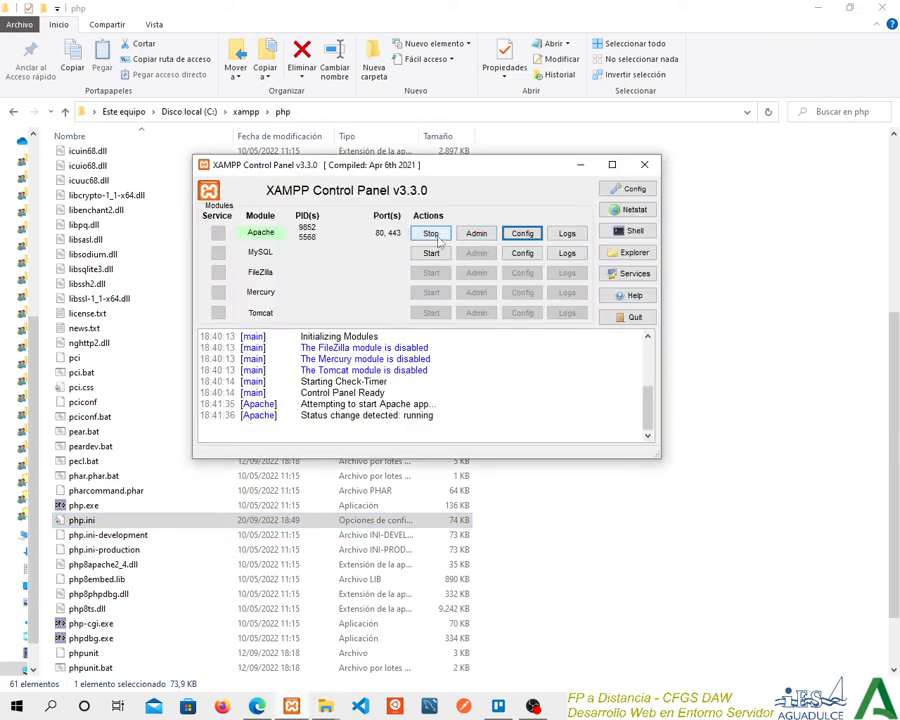
left_click(437, 240)
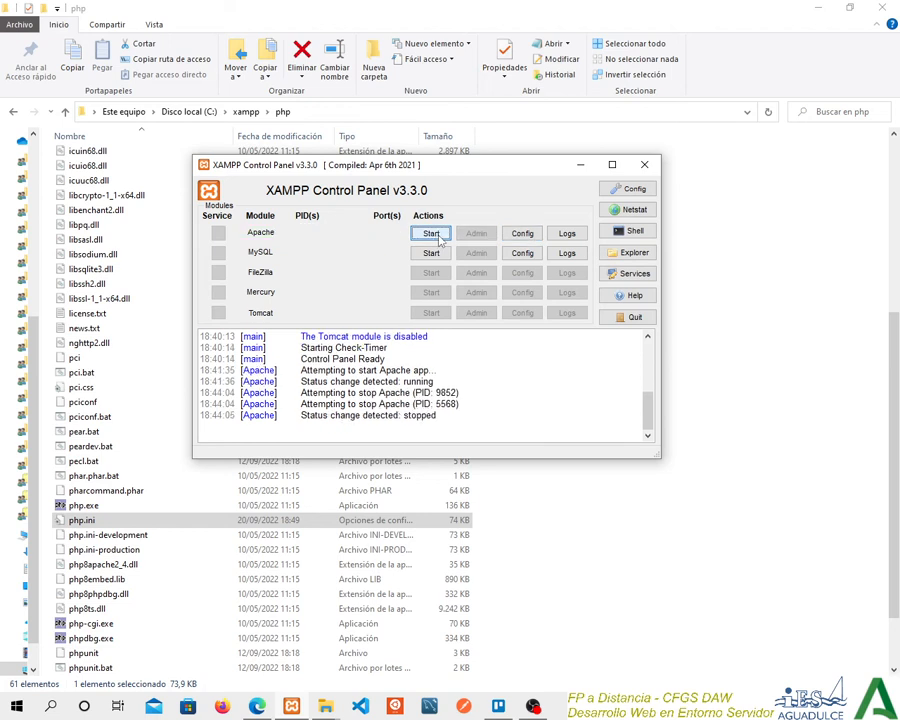
left_click(437, 238)
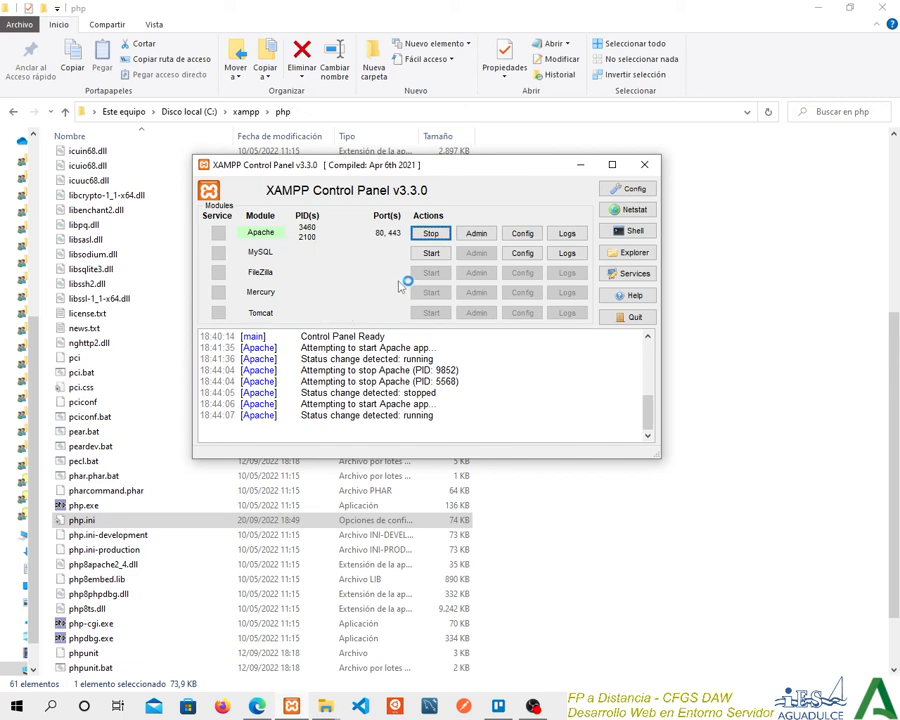
left_click(566, 235)
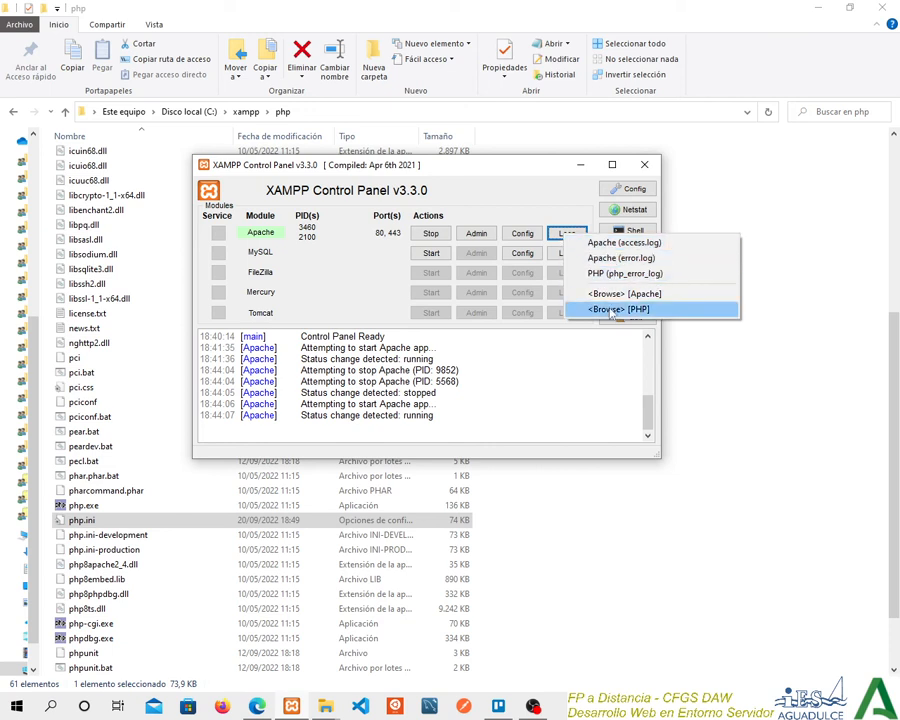
left_click(340, 300)
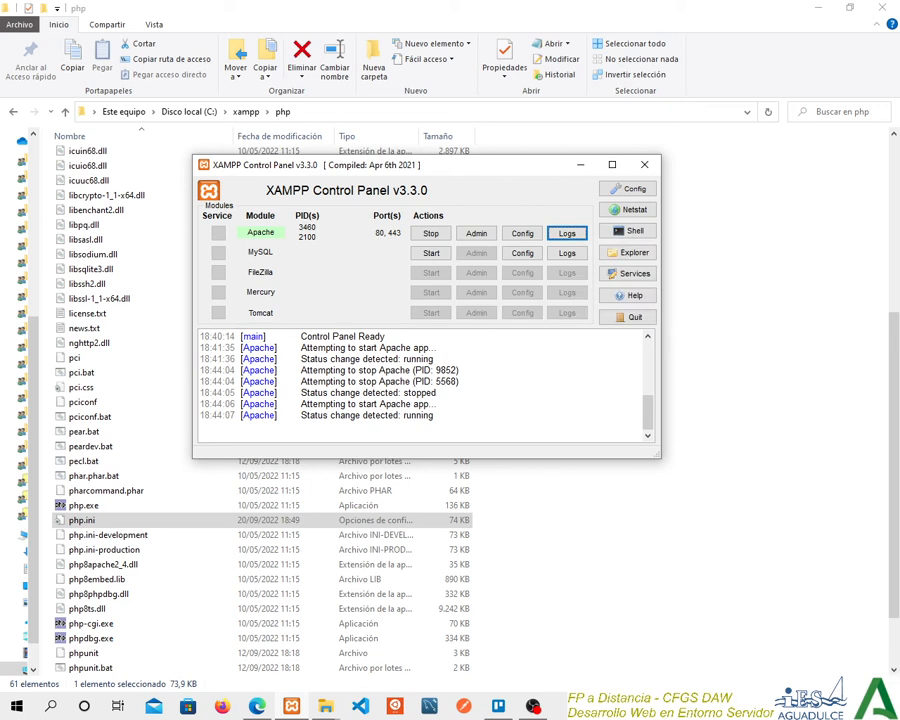
Minimize the control panel and return to the xampp folder in File Explorer.
key("alt+Tab")
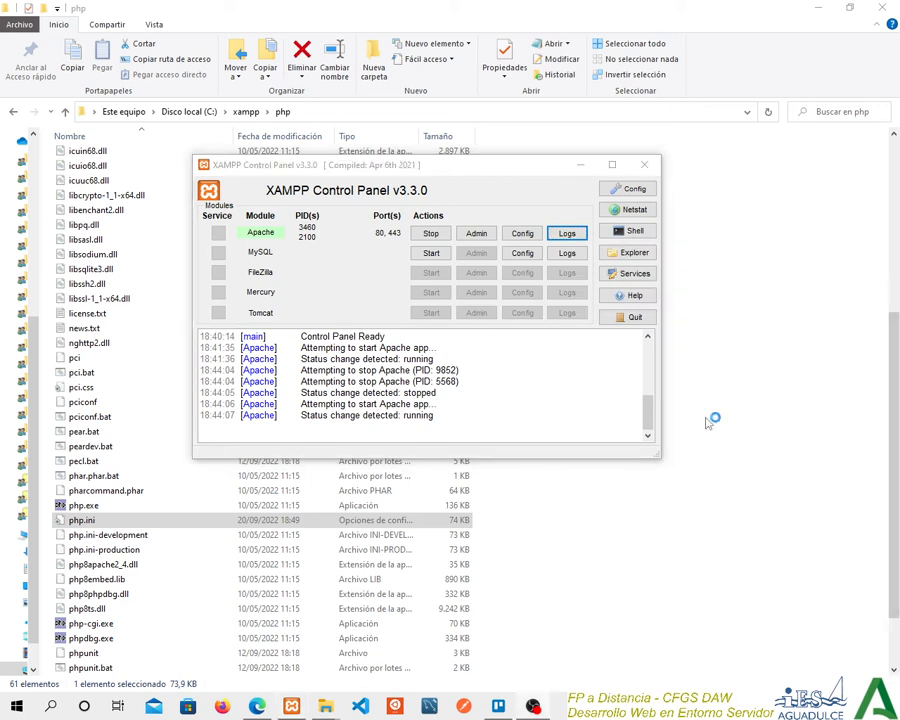
left_click(580, 164)
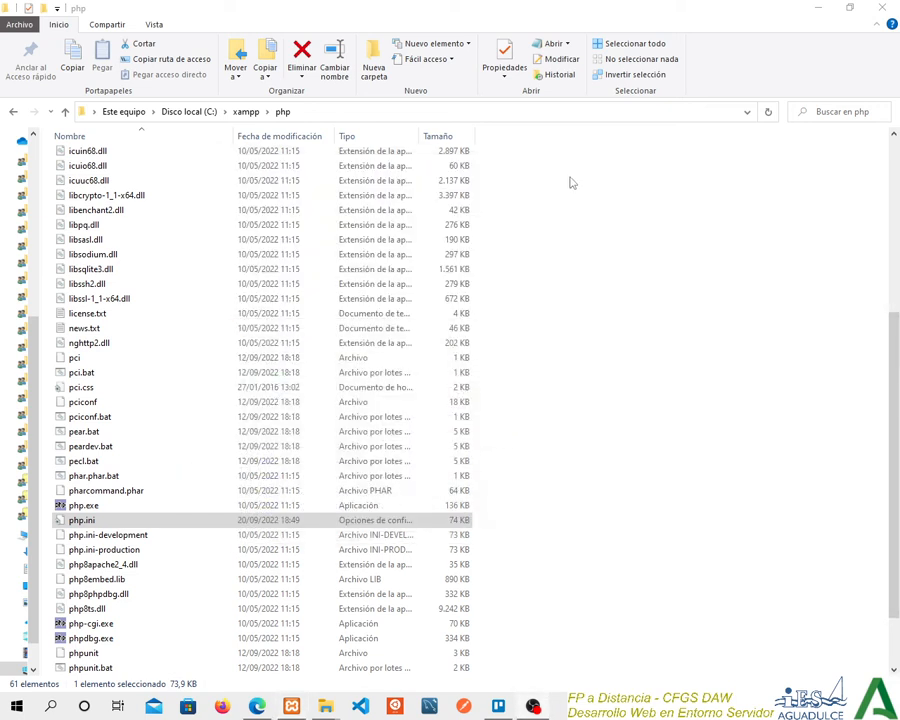
left_click(249, 113)
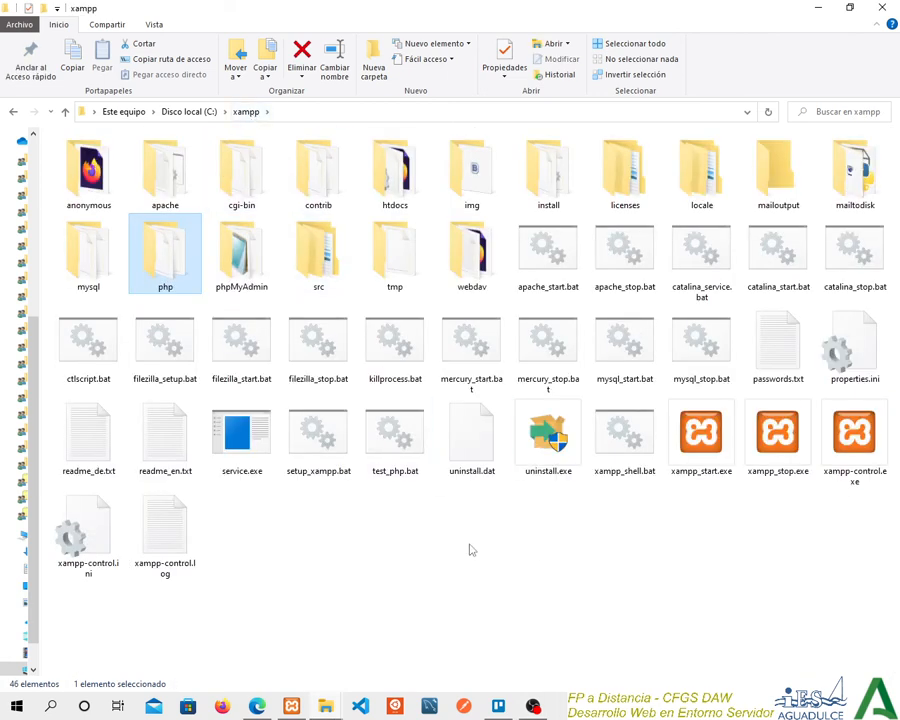
Create a new text document in the htdocs folder and name it test.php, accepting the extension change.
left_click(373, 183)
double_click(373, 183)
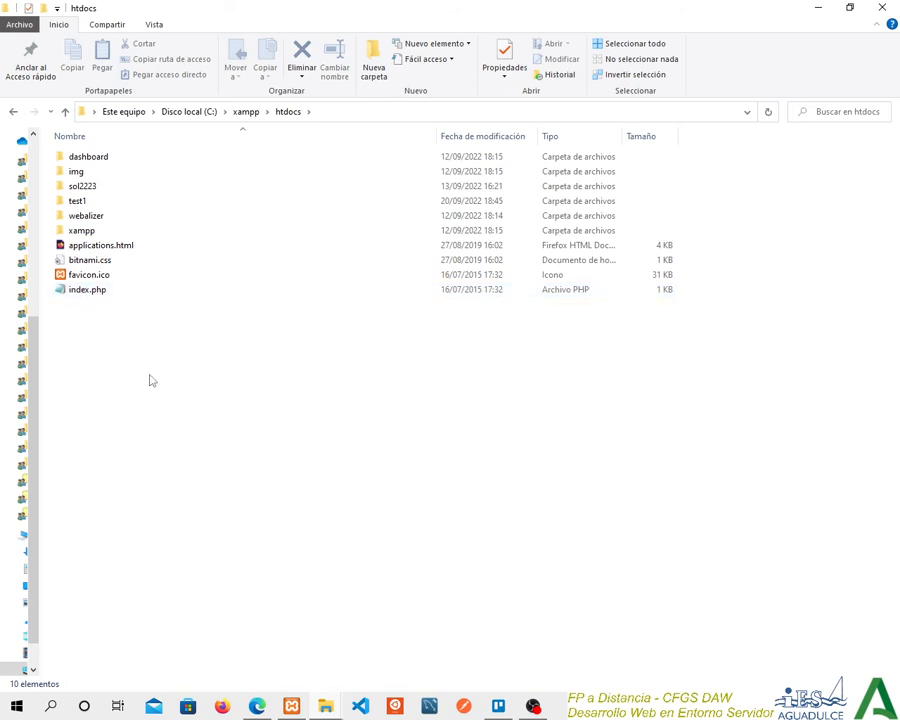
right_click(98, 329)
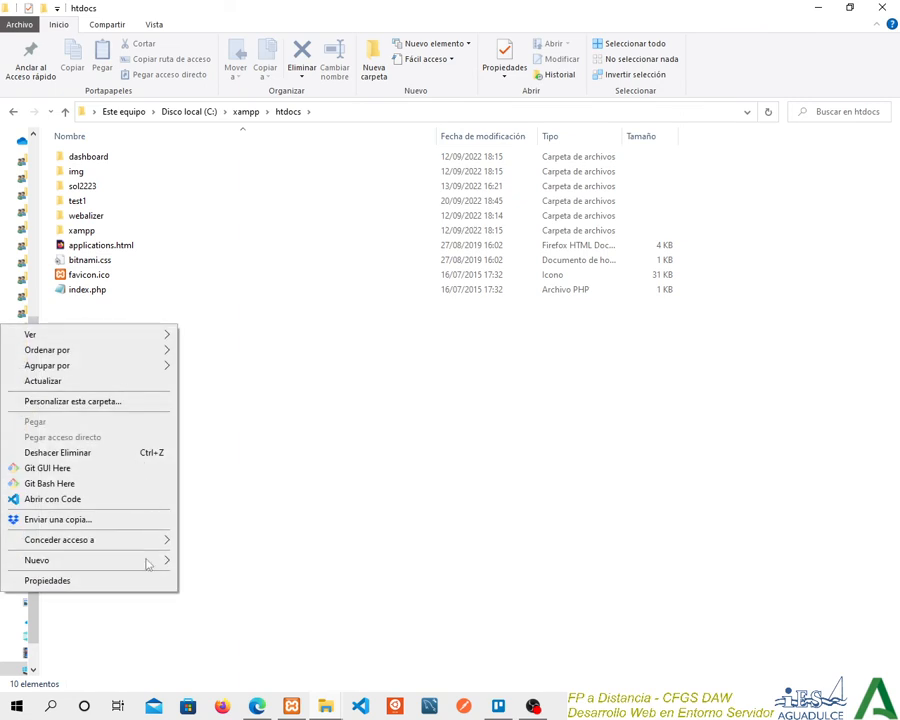
mouse_move(145, 566)
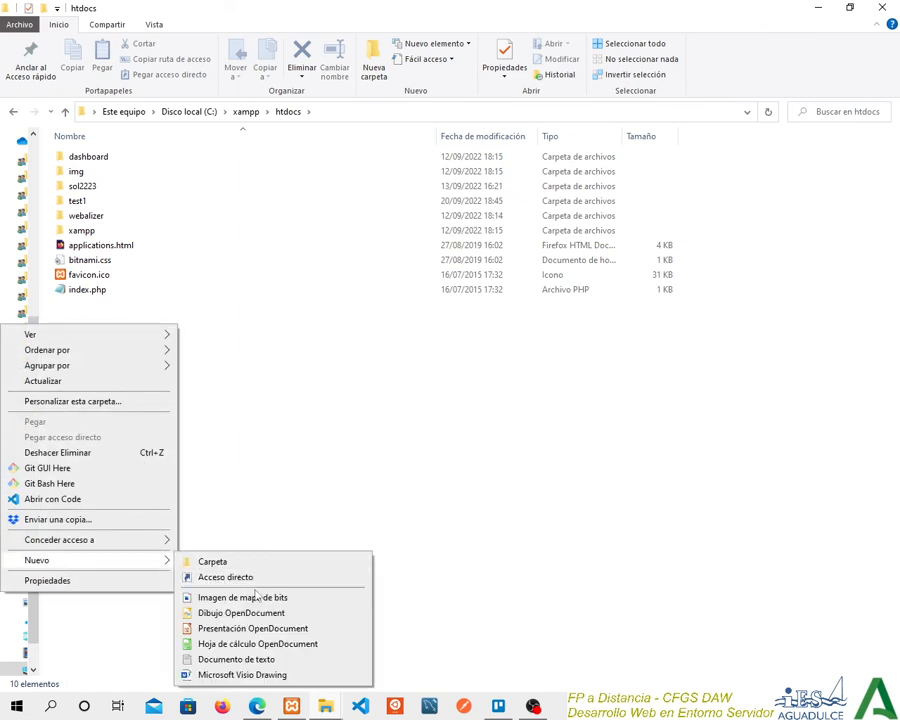
left_click(270, 660)
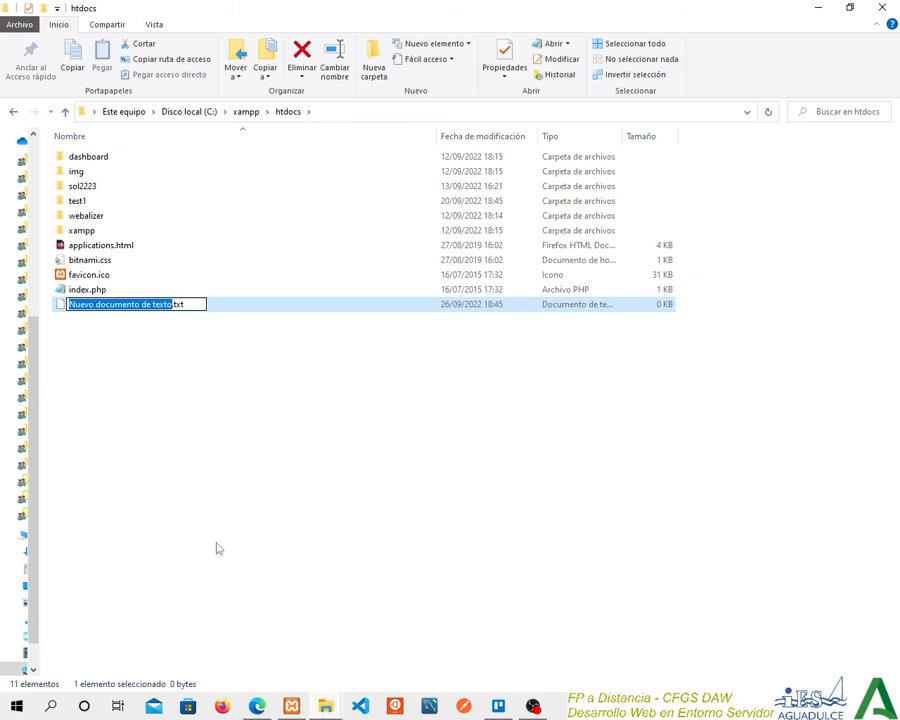
type("test")
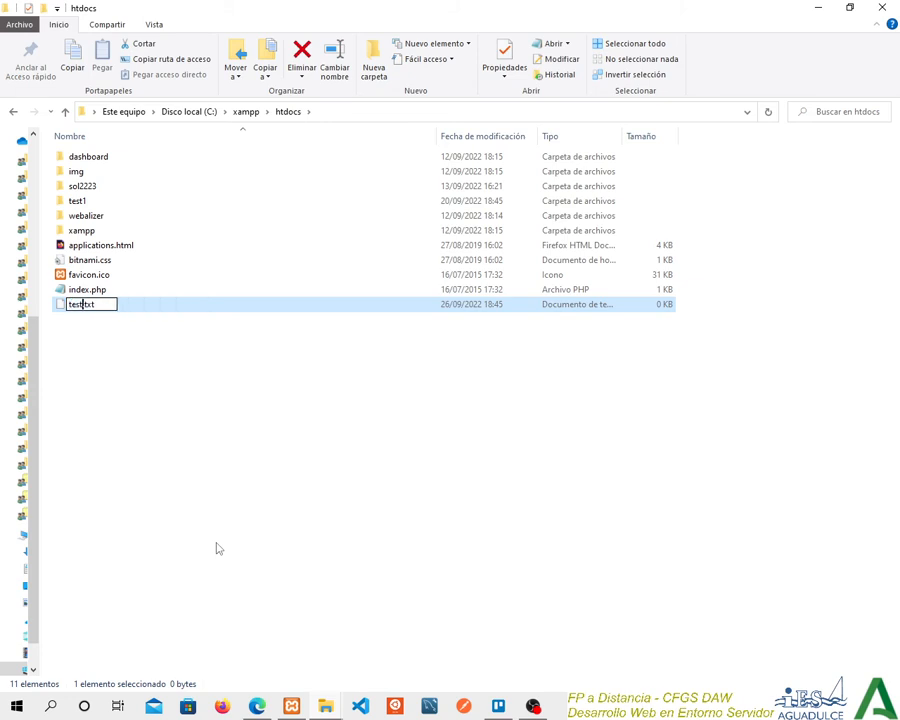
key("Delete")
key("Delete")
key("Delete")
type("php")
key("Return")
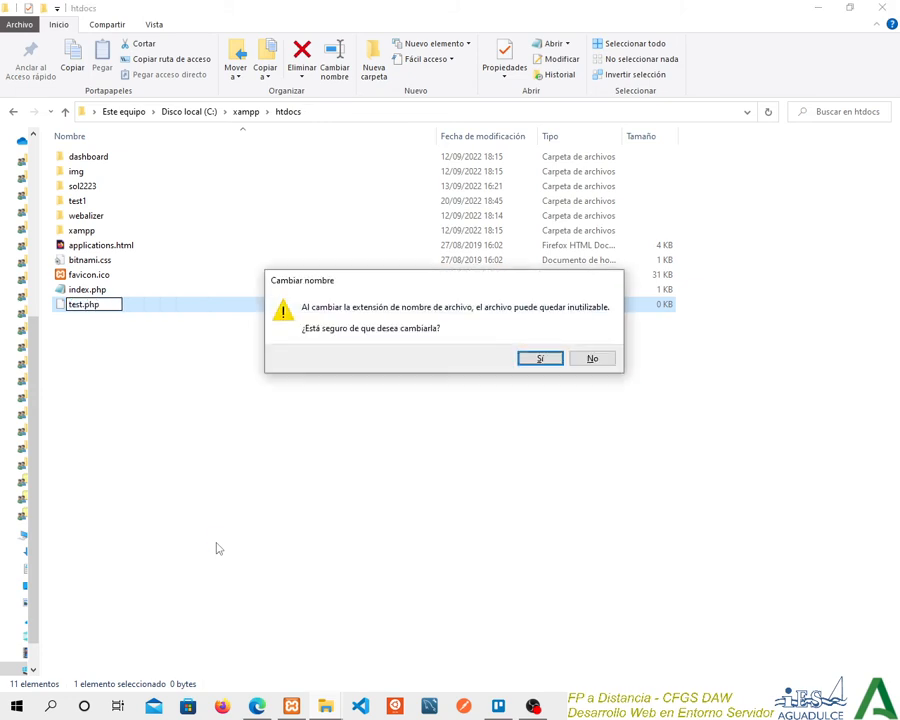
left_click(539, 358)
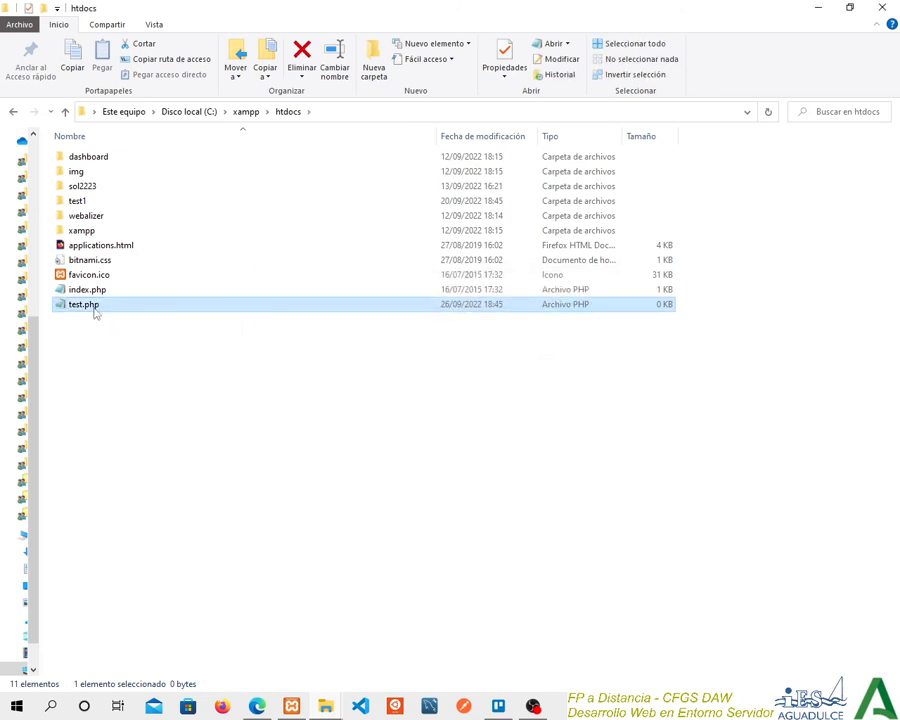
Open test.php in Notepad and write a PHP script with an opening <?php tag and the line echo "hola mundo!";.
right_click(96, 314)
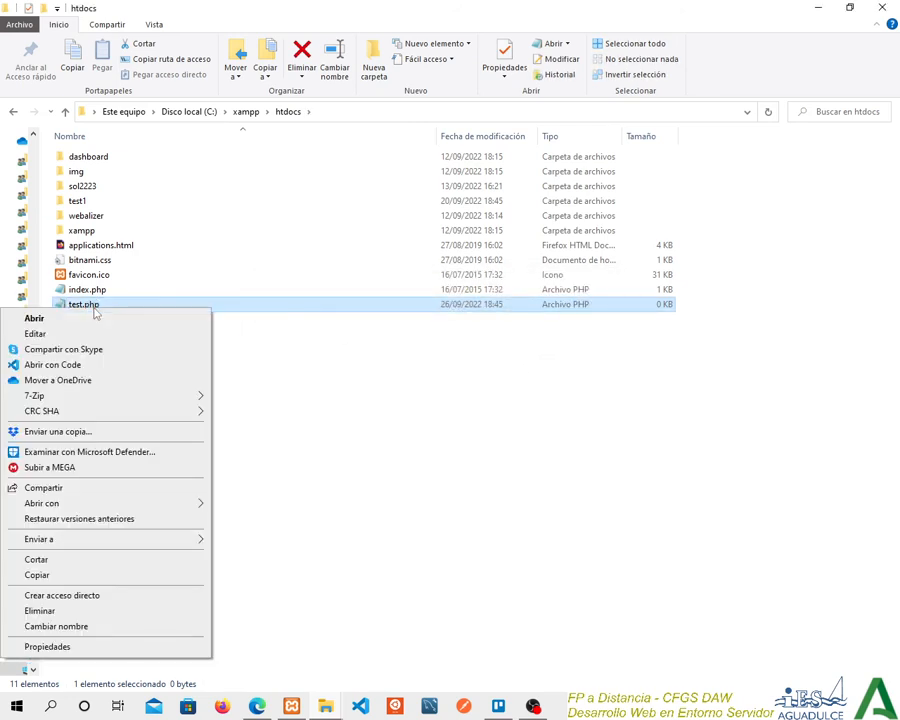
mouse_move(125, 505)
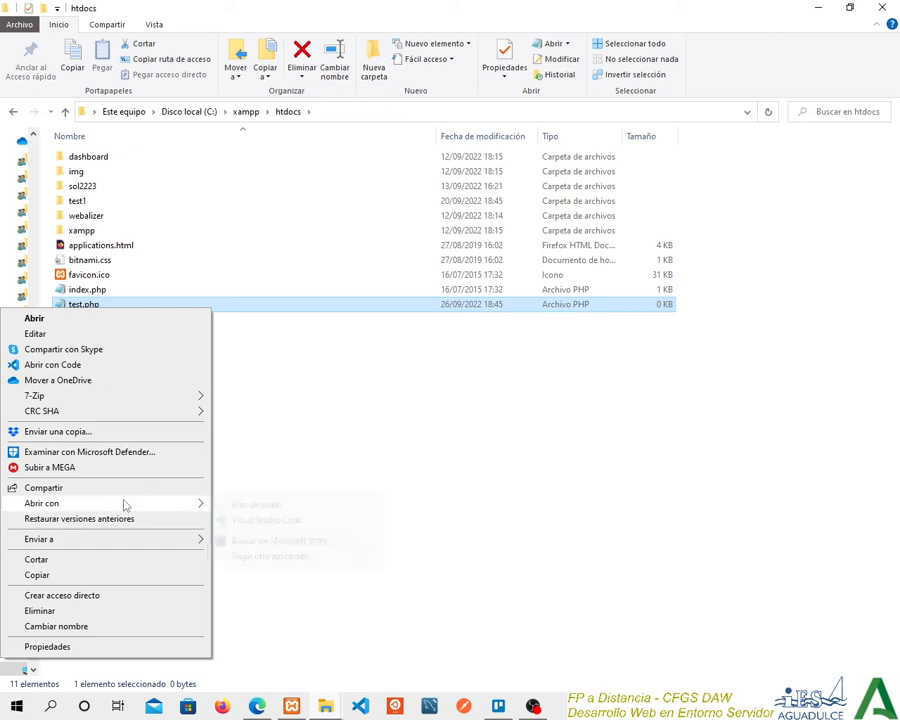
left_click(322, 509)
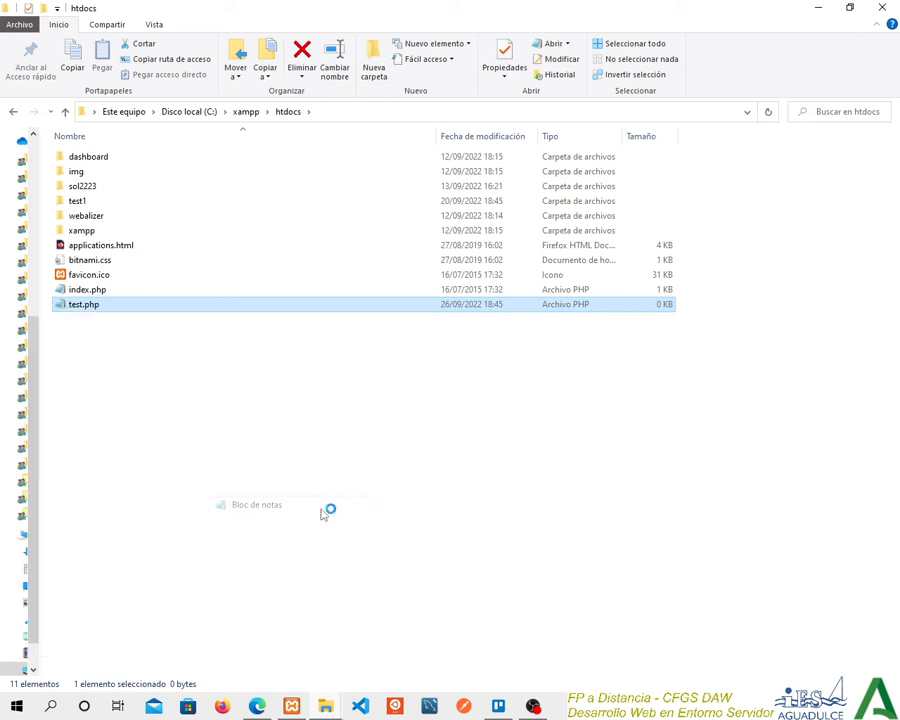
left_click_drag(898, 128, 204, 66)
type("<")
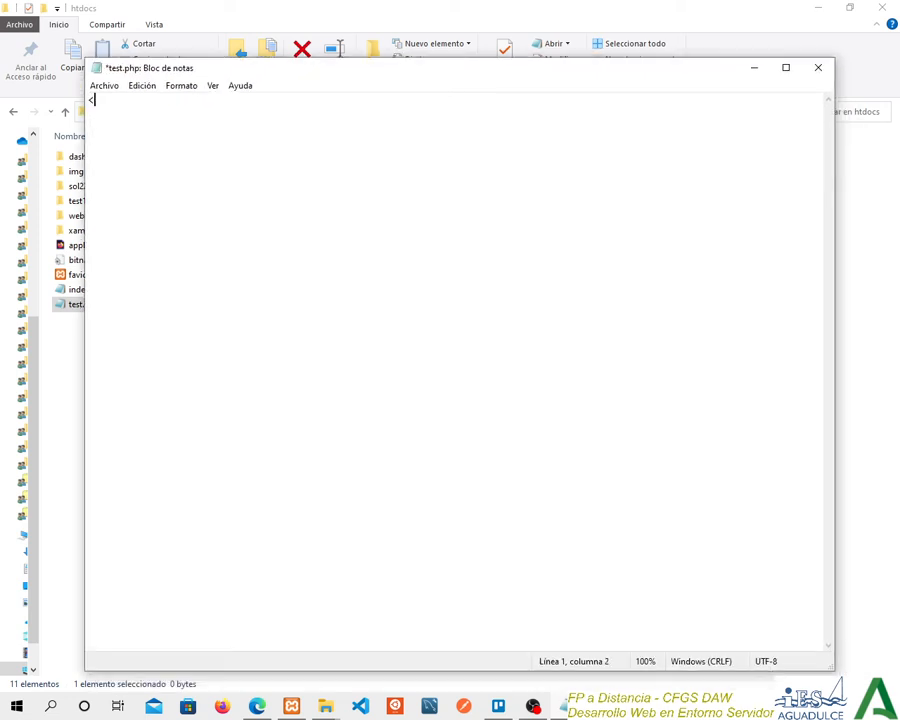
type("?php  ")
type("echo ")
type("\"hola mundo")
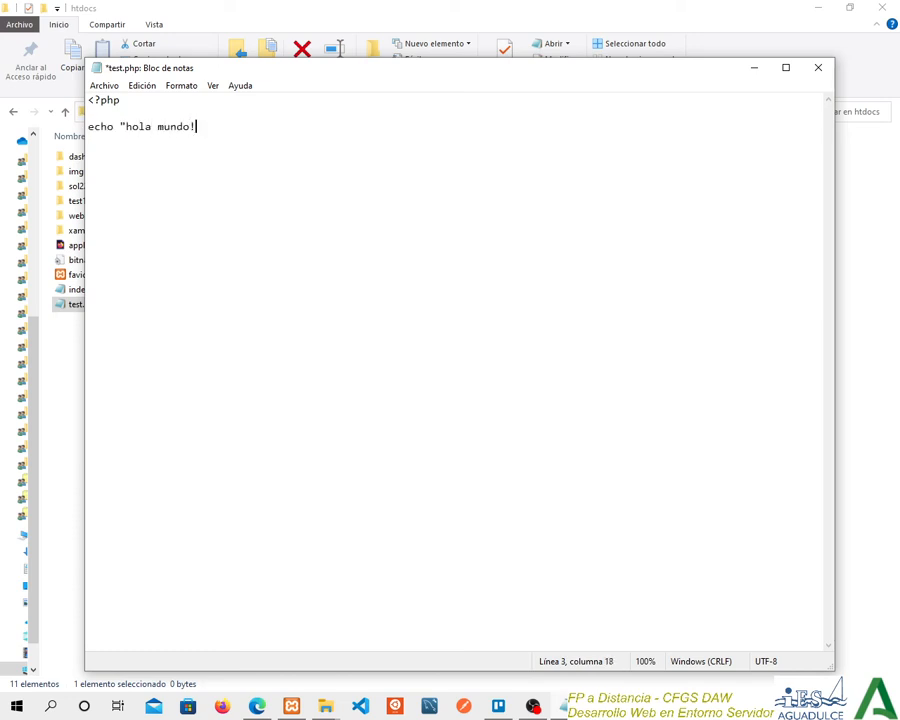
type("!\";")
key("Return")
key("Return")
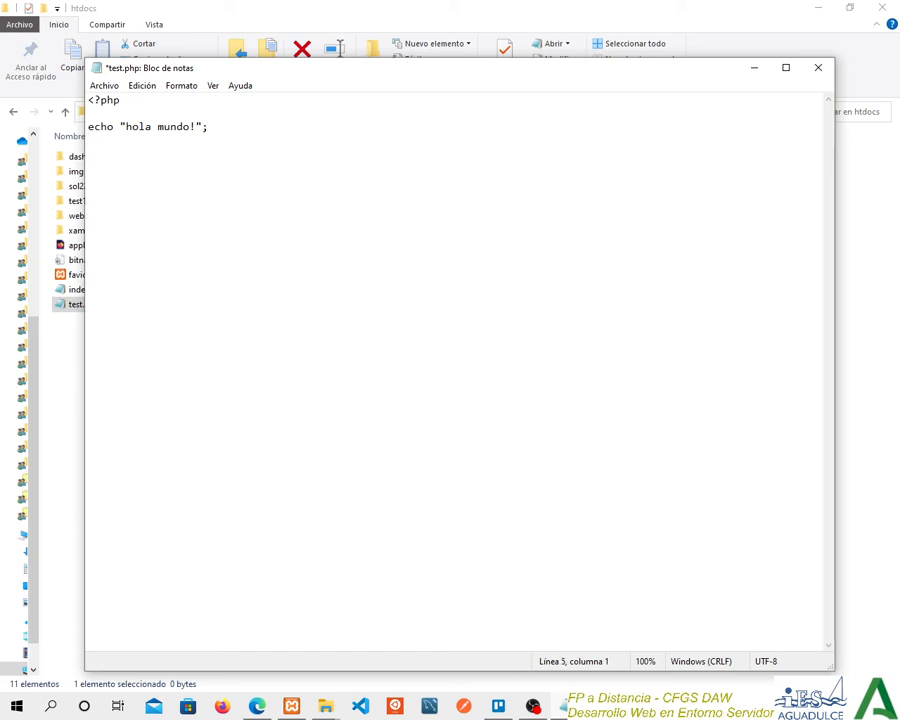
Save test.php, minimize Notepad and bring up the XAMPP Control Panel to check the Apache module.
left_click(104, 85)
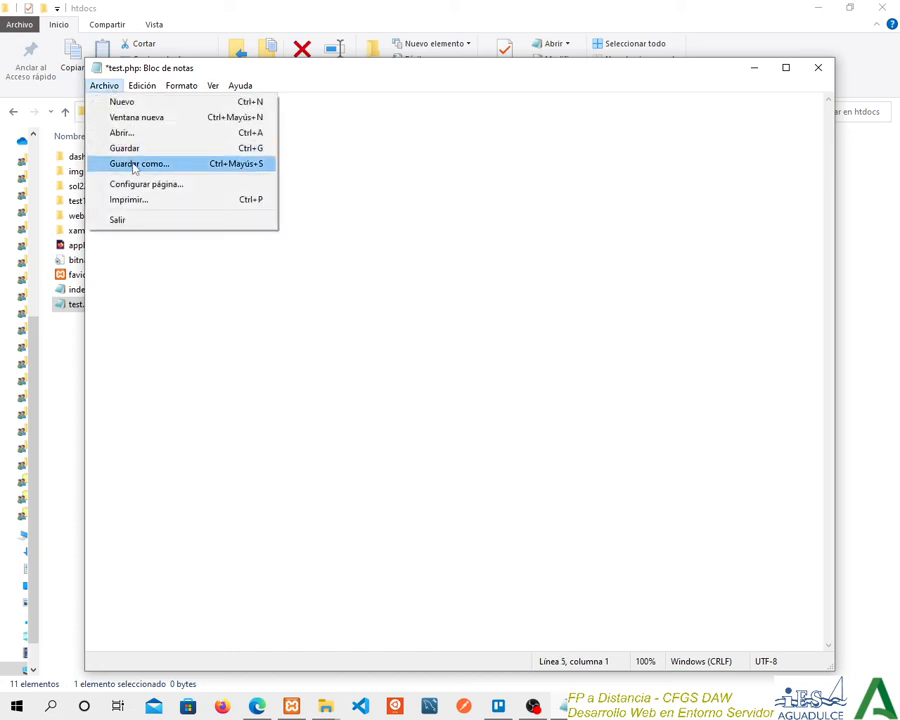
left_click(144, 148)
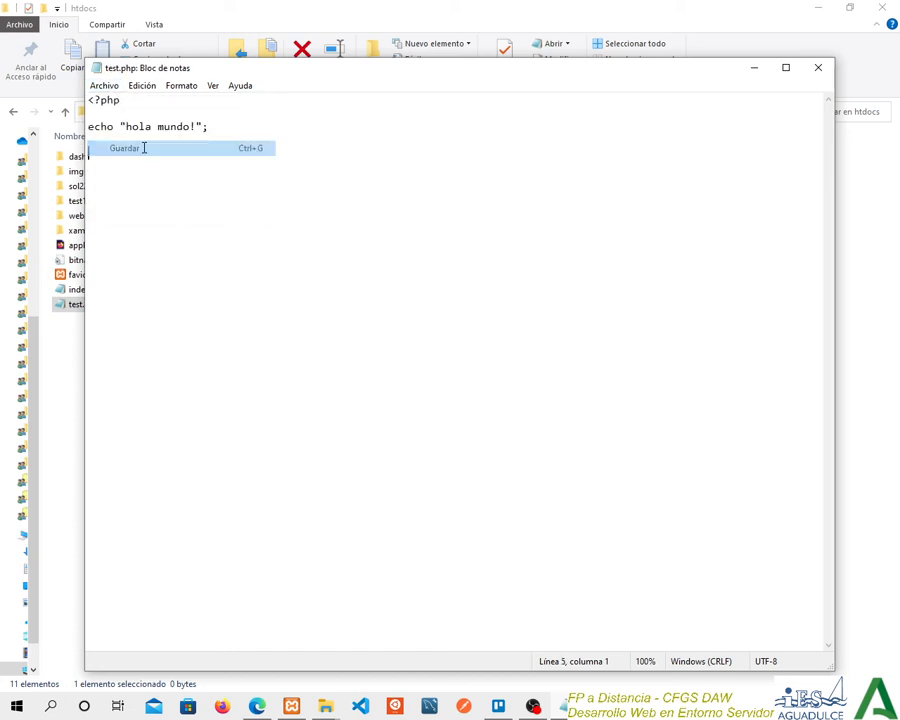
left_click(815, 79)
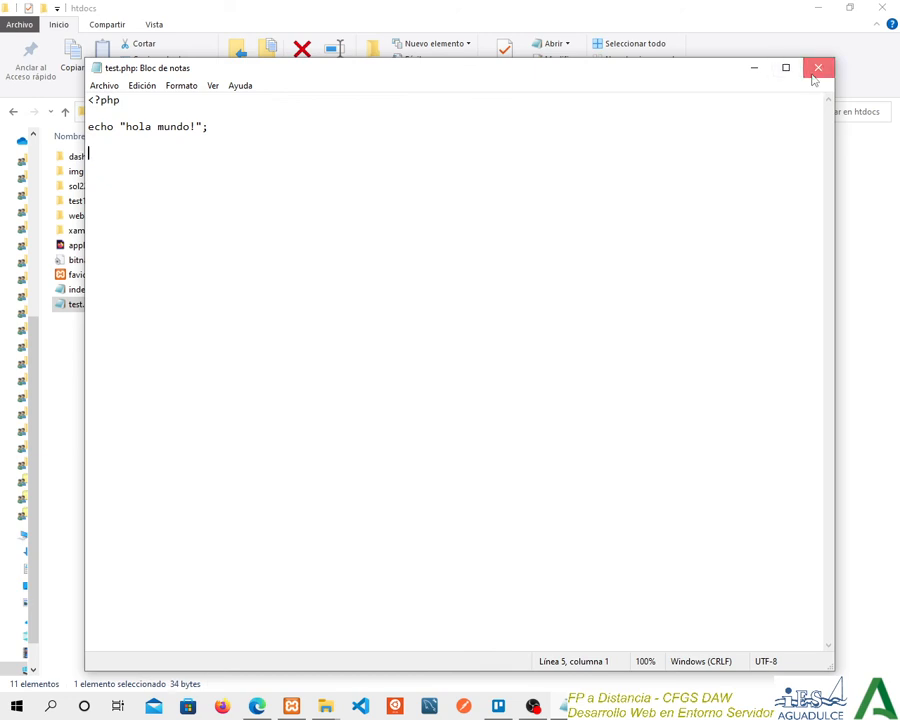
left_click(752, 70)
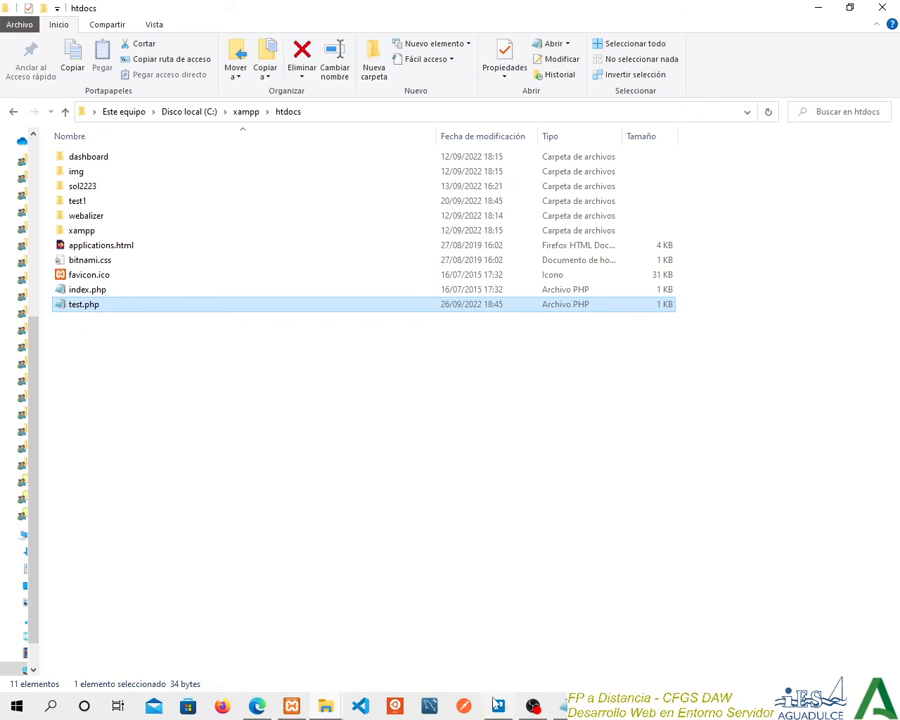
mouse_move(291, 706)
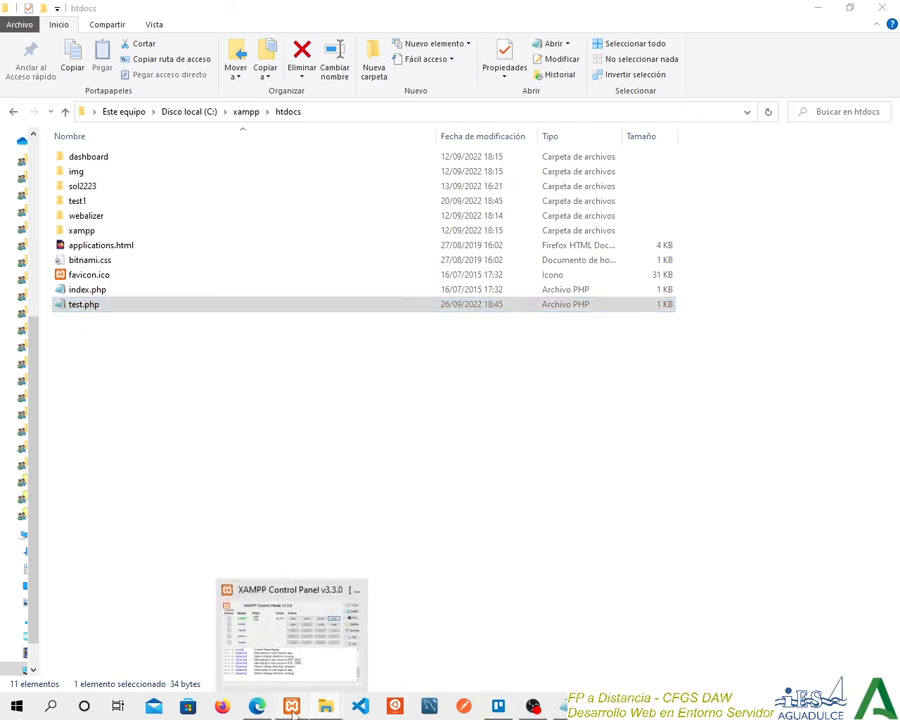
left_click(338, 622)
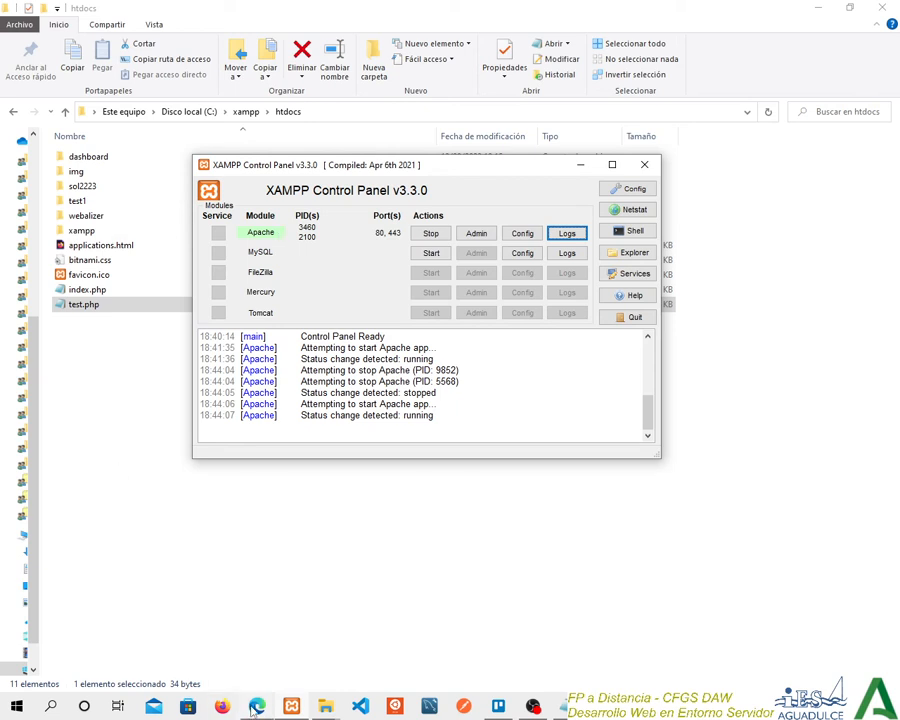
mouse_move(257, 706)
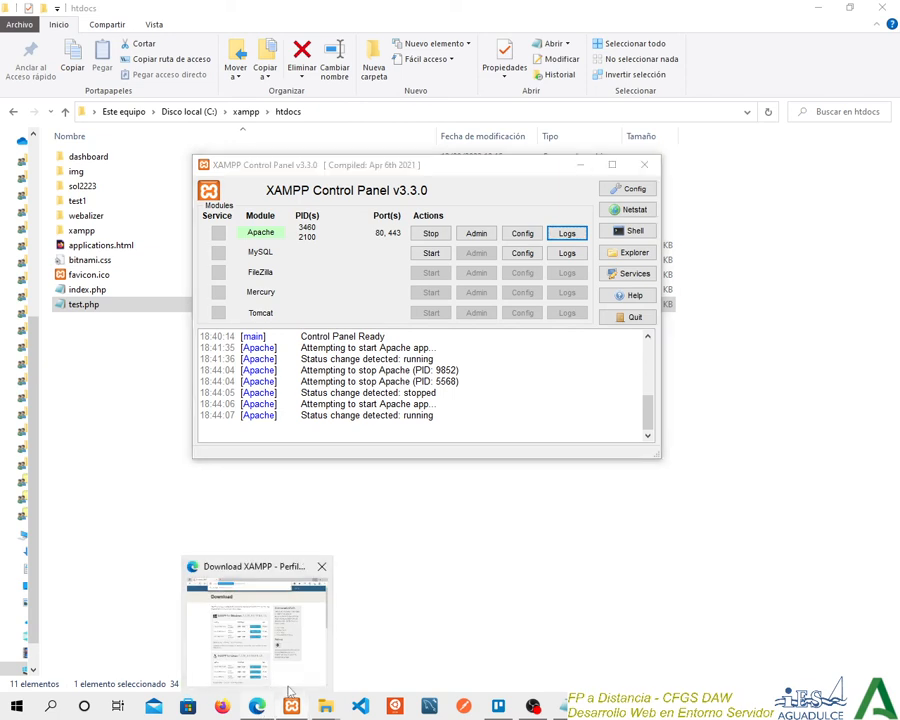
left_click(289, 686)
left_click(213, 11)
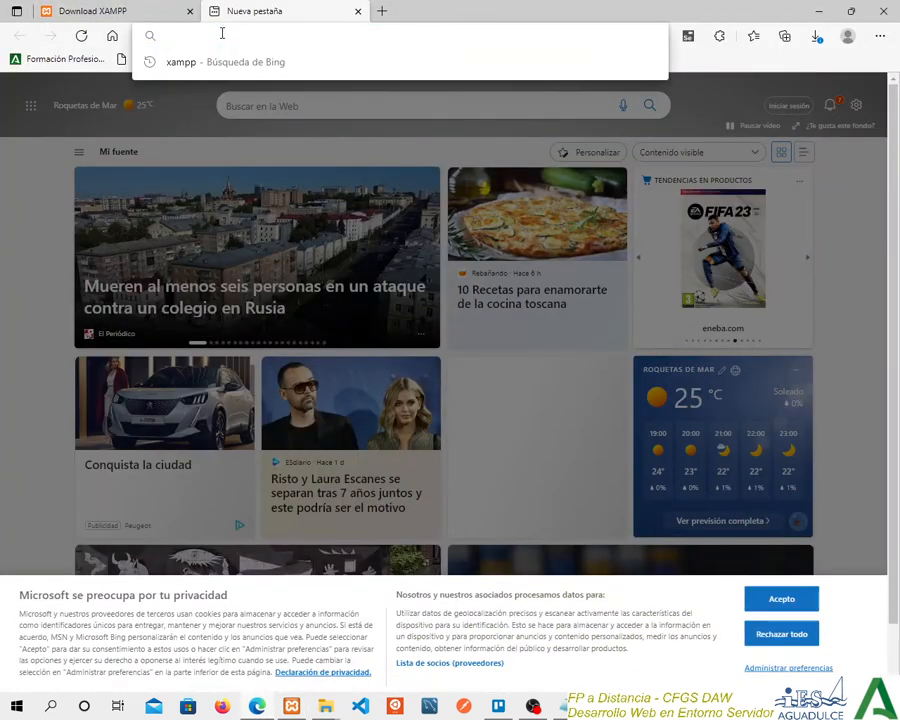
type("http")
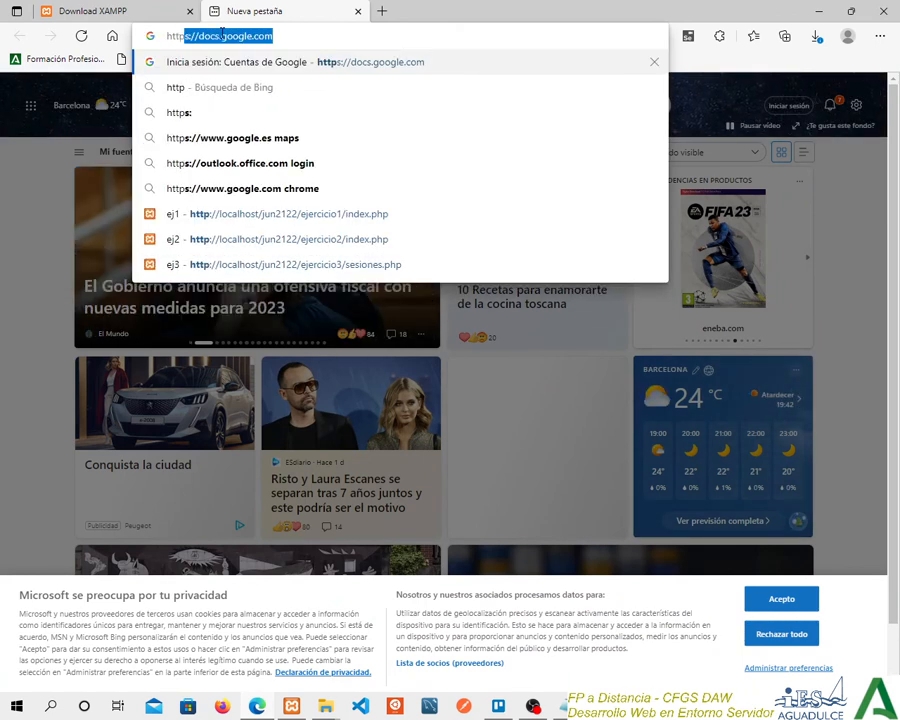
type("://")
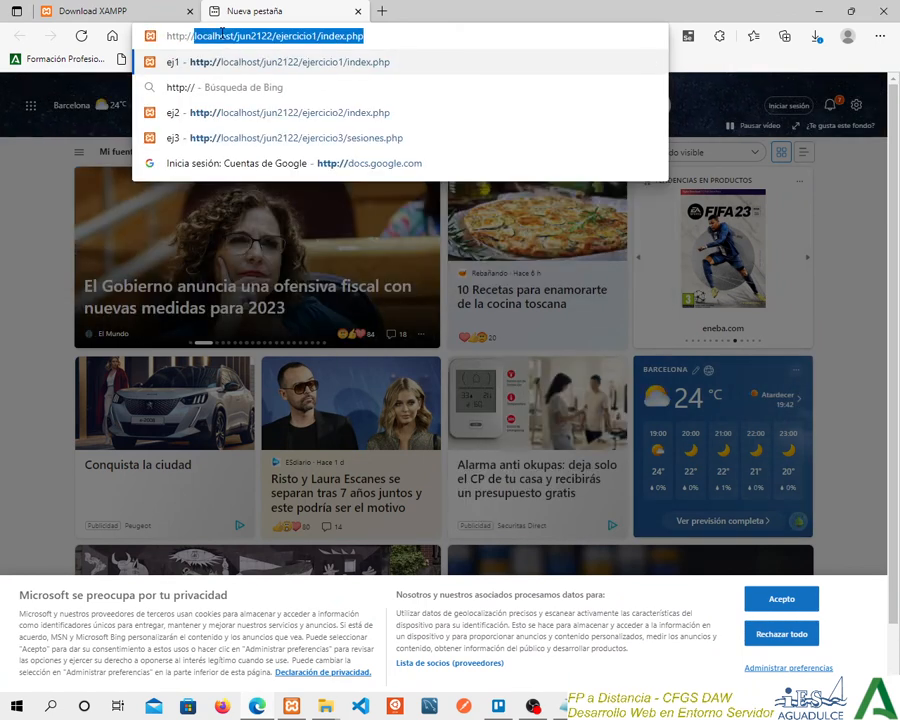
type("localhost")
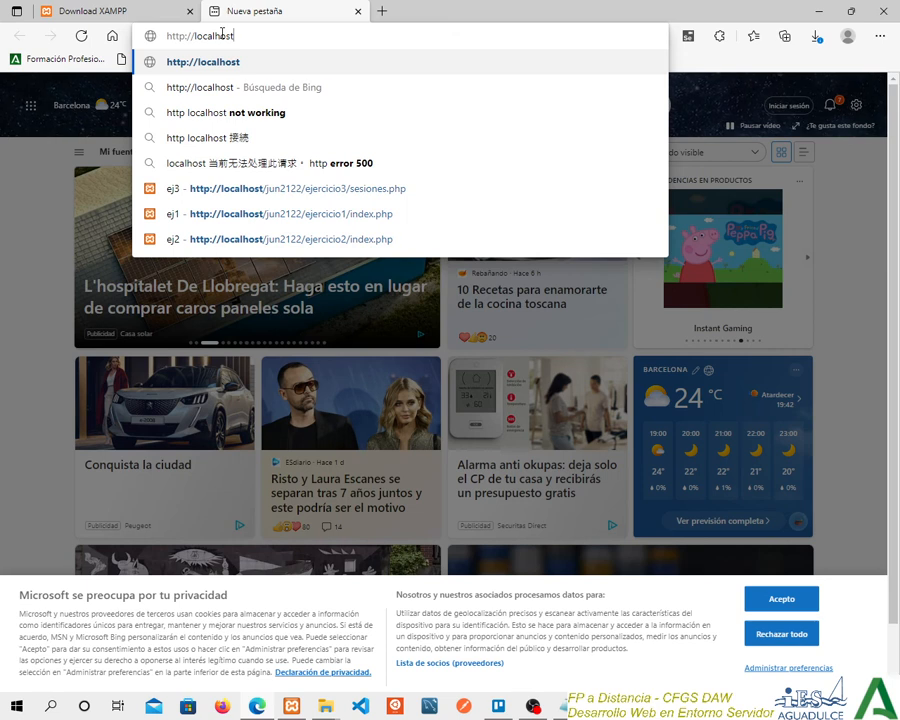
type("/")
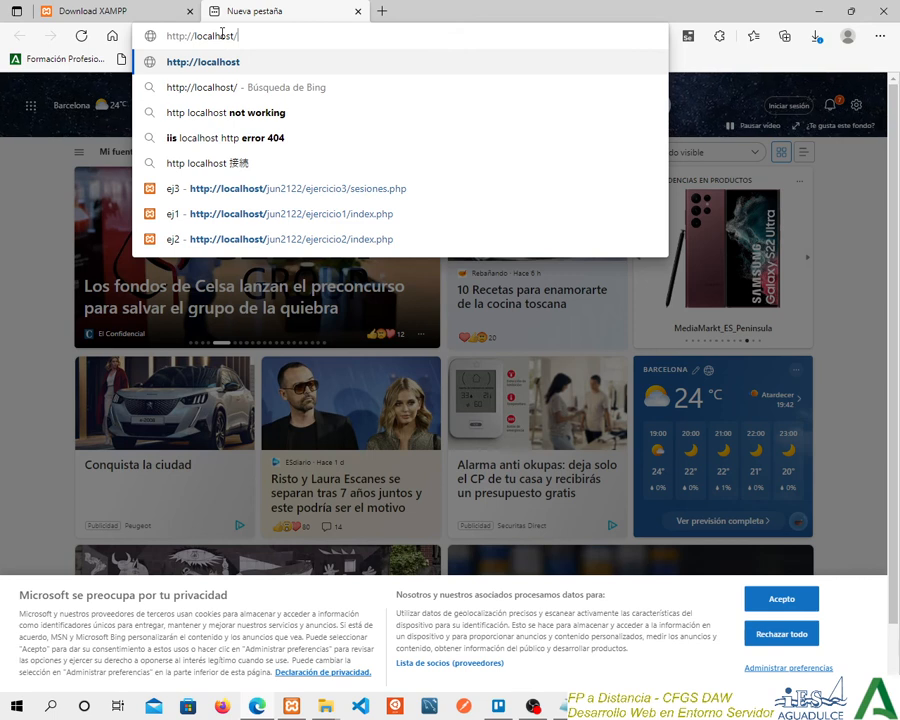
type("test.php")
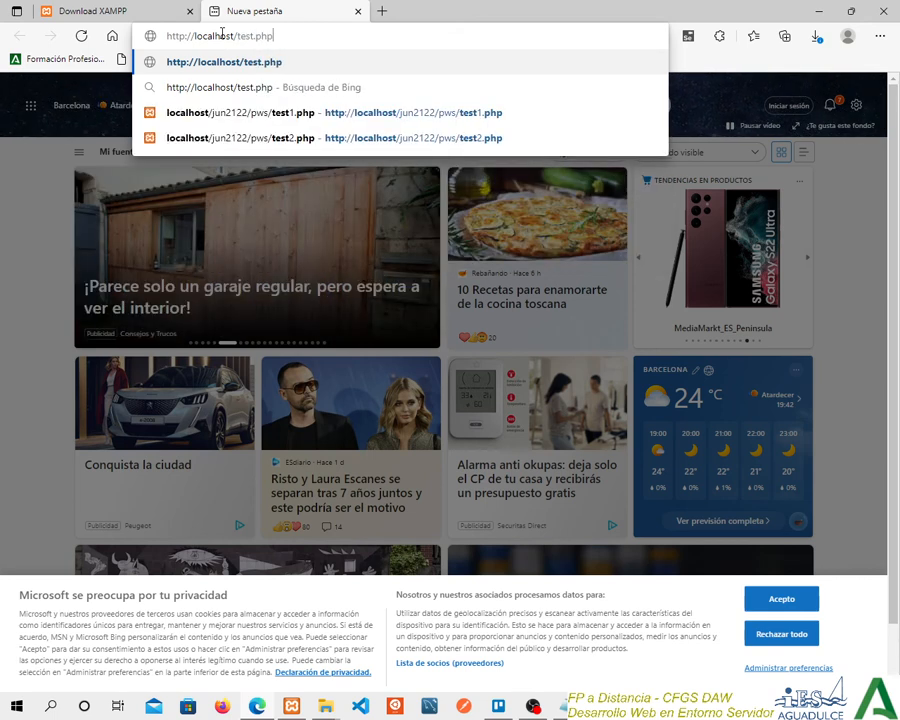
key("Return")
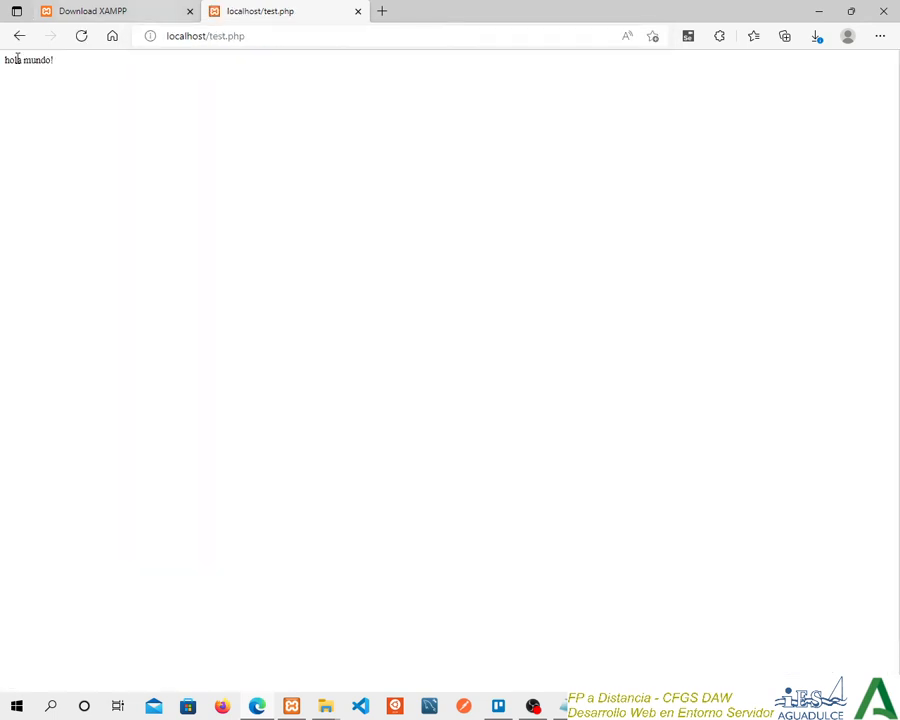
Examine the output text of test.php, then open the developer tools, enlarge them and show the network activity (Red).
left_click_drag(53, 61, 12, 61)
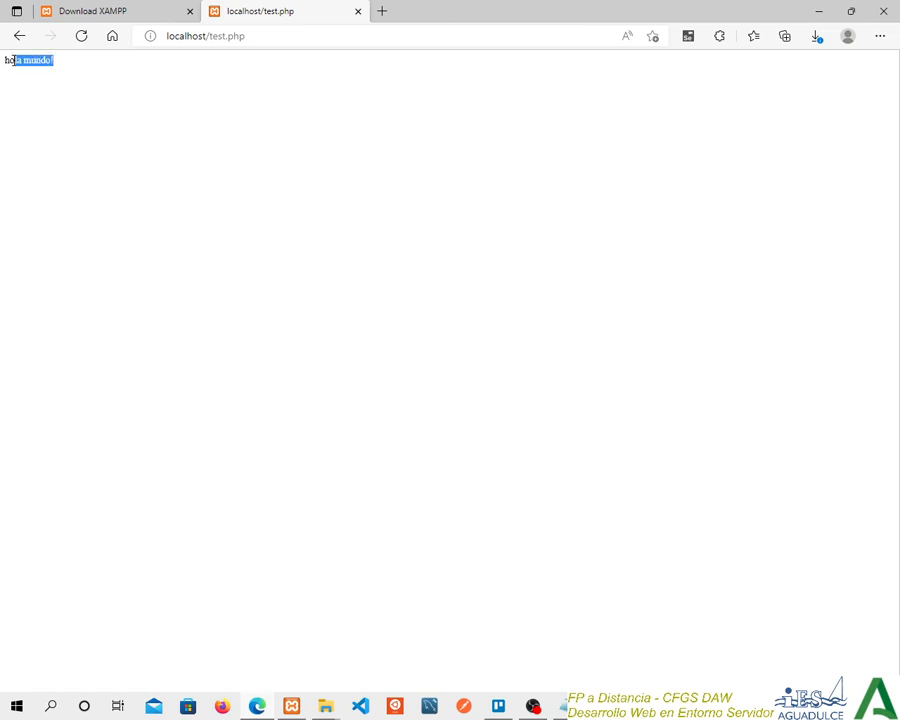
left_click(365, 151)
key("F12")
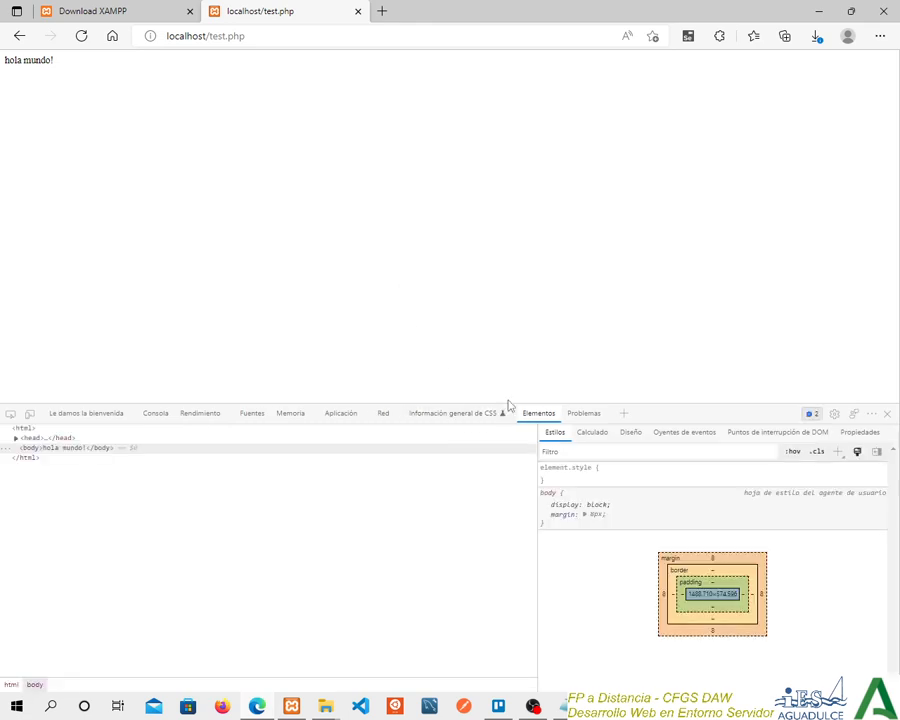
left_click_drag(512, 403, 503, 334)
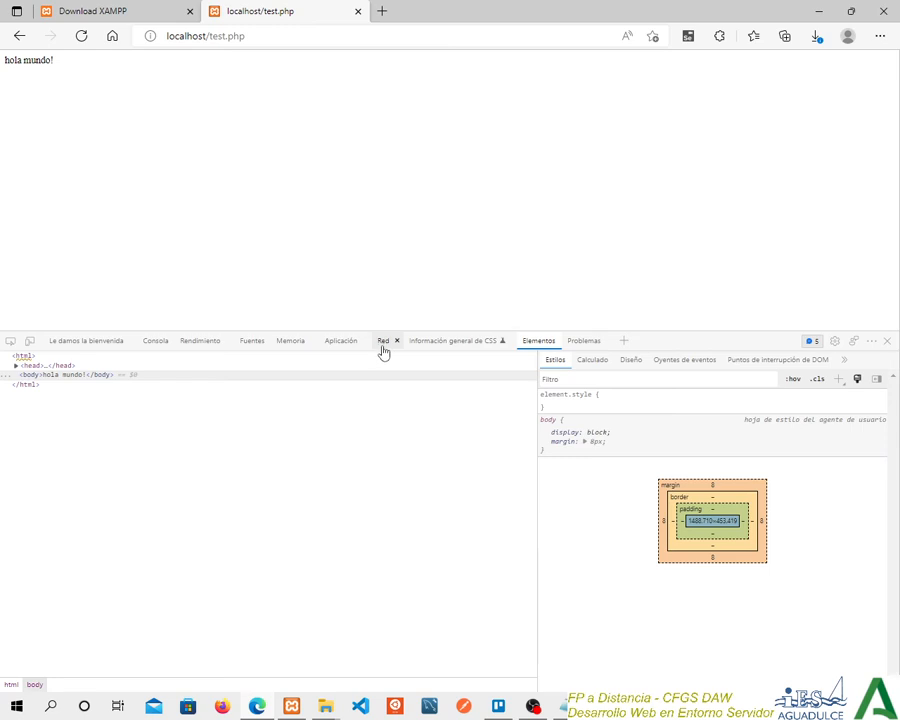
left_click(383, 343)
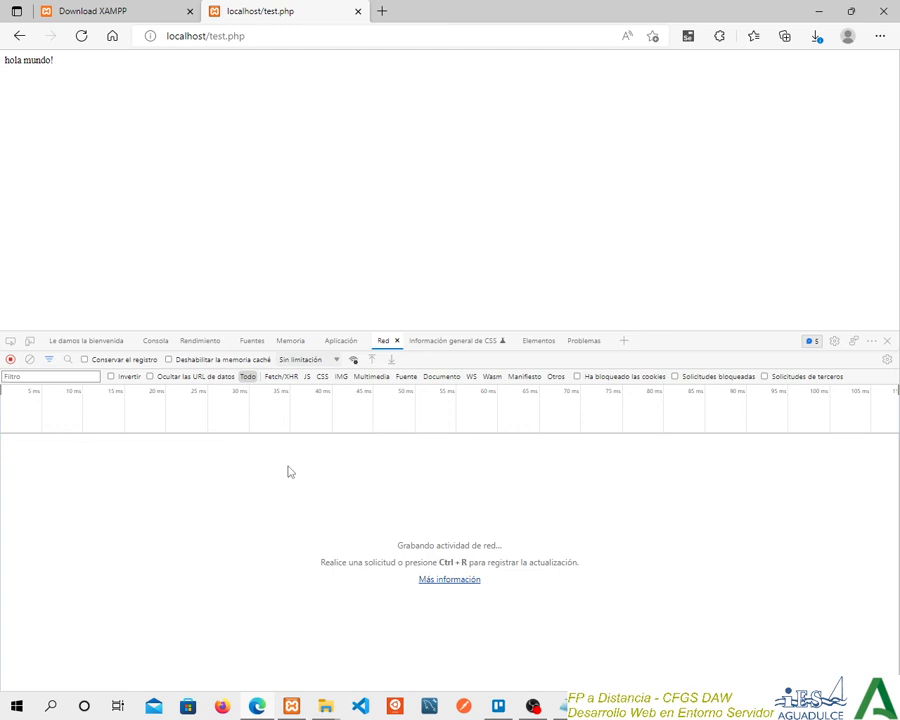
Open the developer tools on the Download XAMPP page and reload it to record its network requests.
left_click(82, 18)
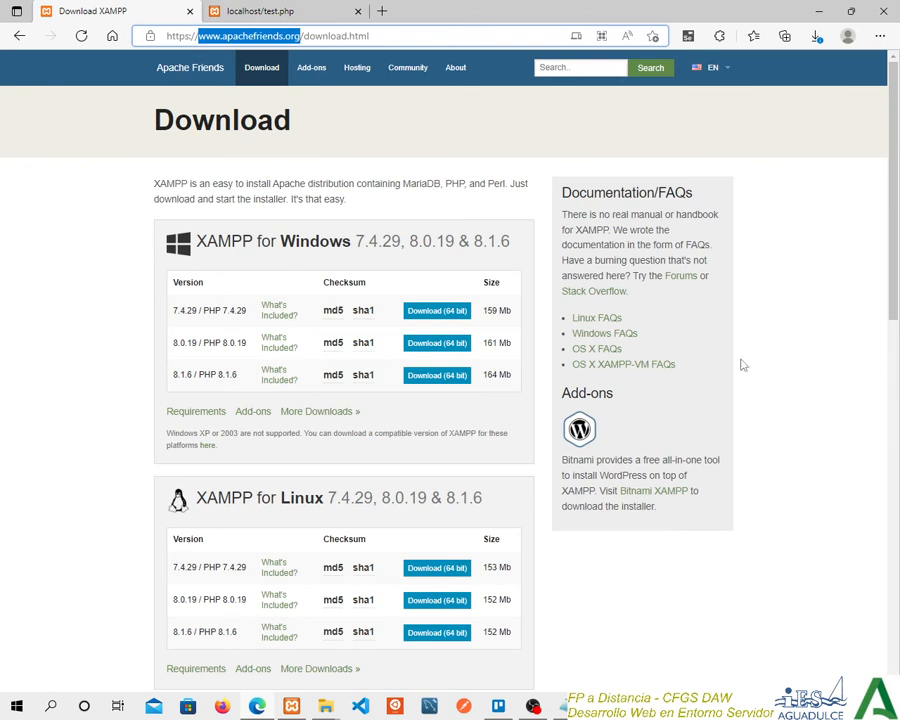
left_click(779, 330)
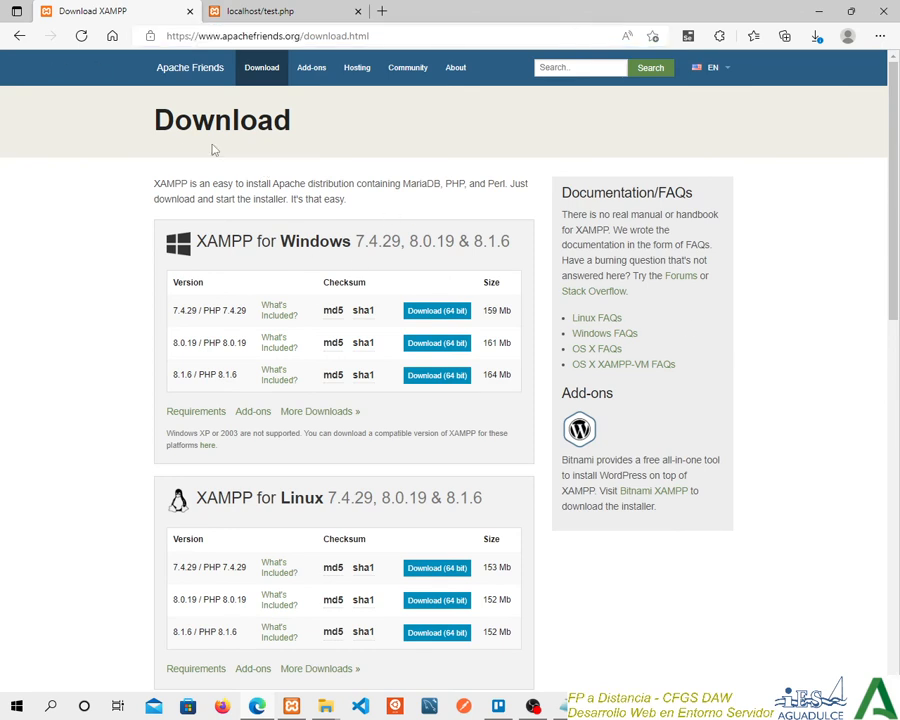
key("F12")
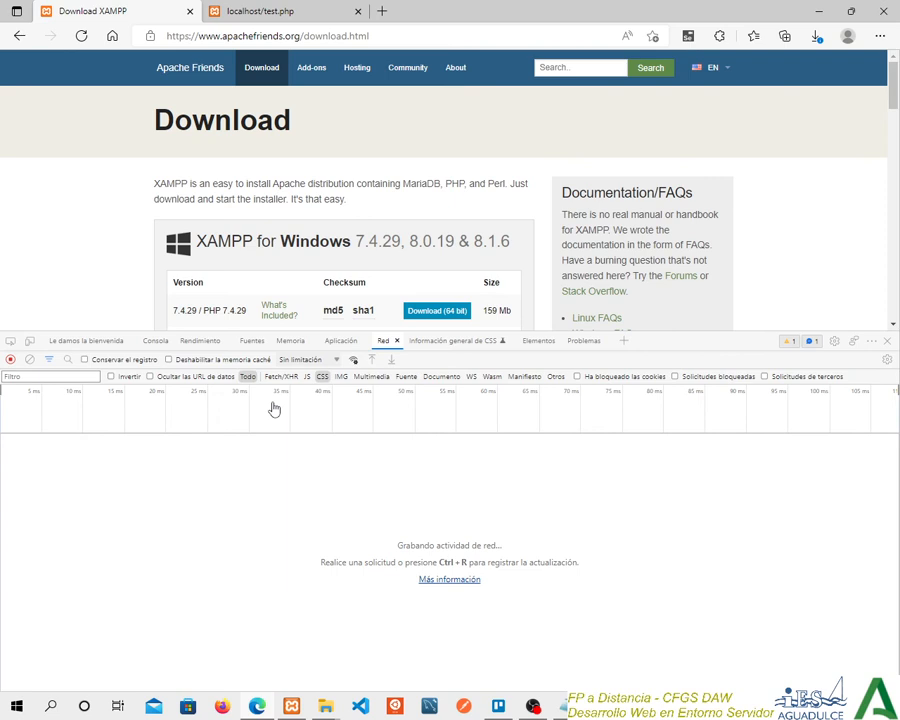
left_click(81, 36)
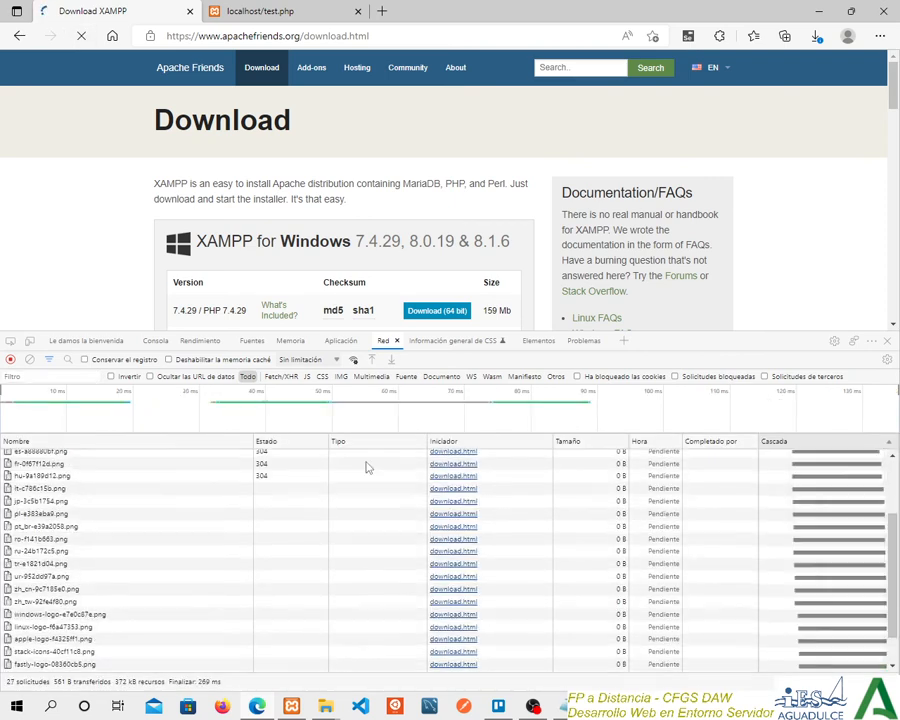
Examine the network requests recorded for the Download XAMPP page, from download.html to the end of the list.
scroll(195, 474, "up", 2)
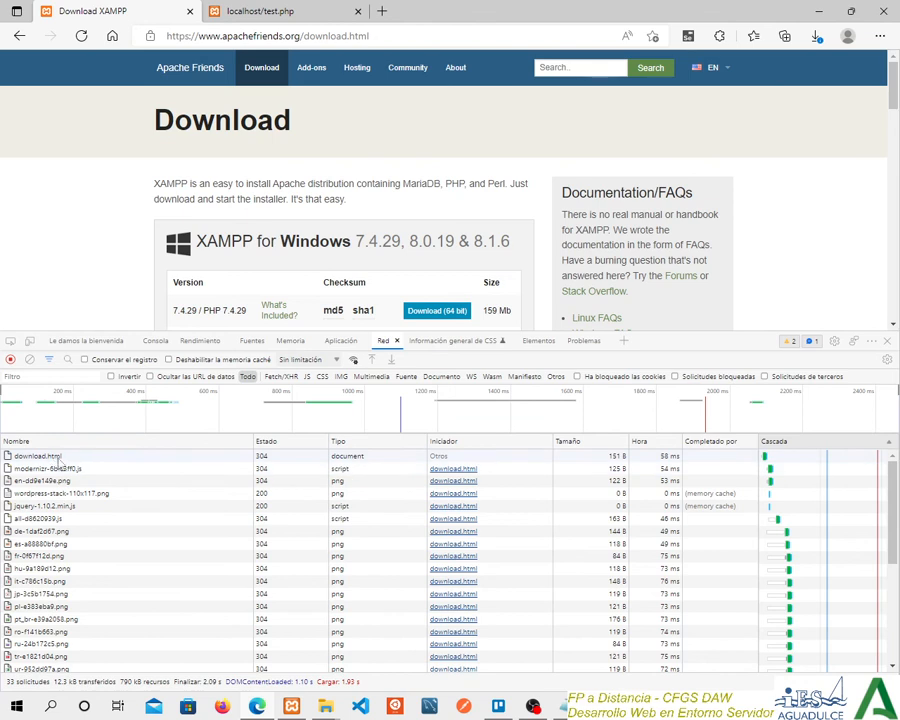
scroll(77, 468, "down", 5)
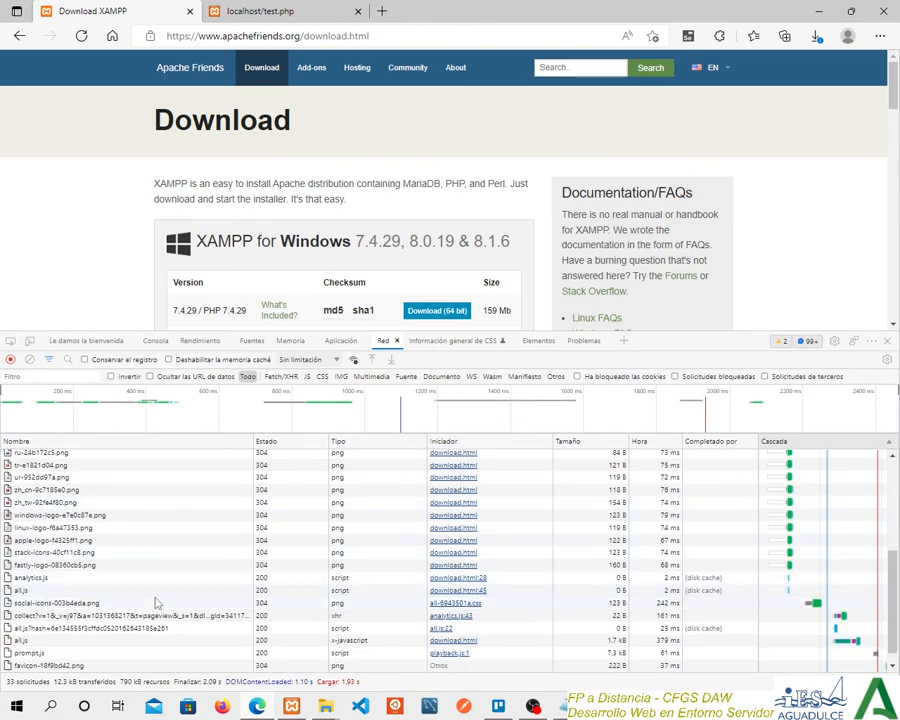
scroll(140, 596, "up", 5)
scroll(115, 540, "down", 5)
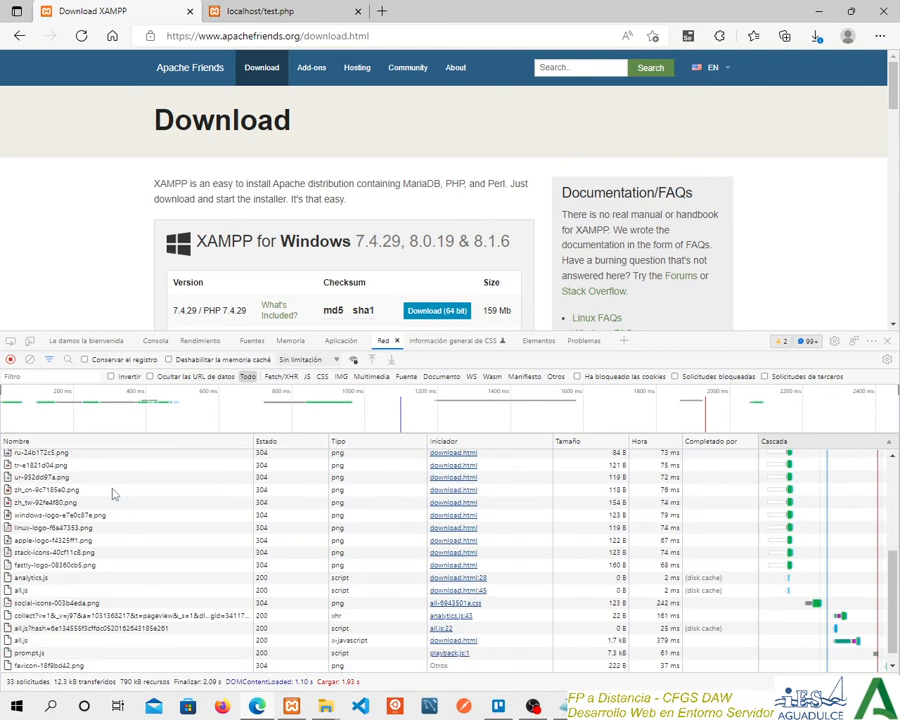
scroll(125, 565, "up", 5)
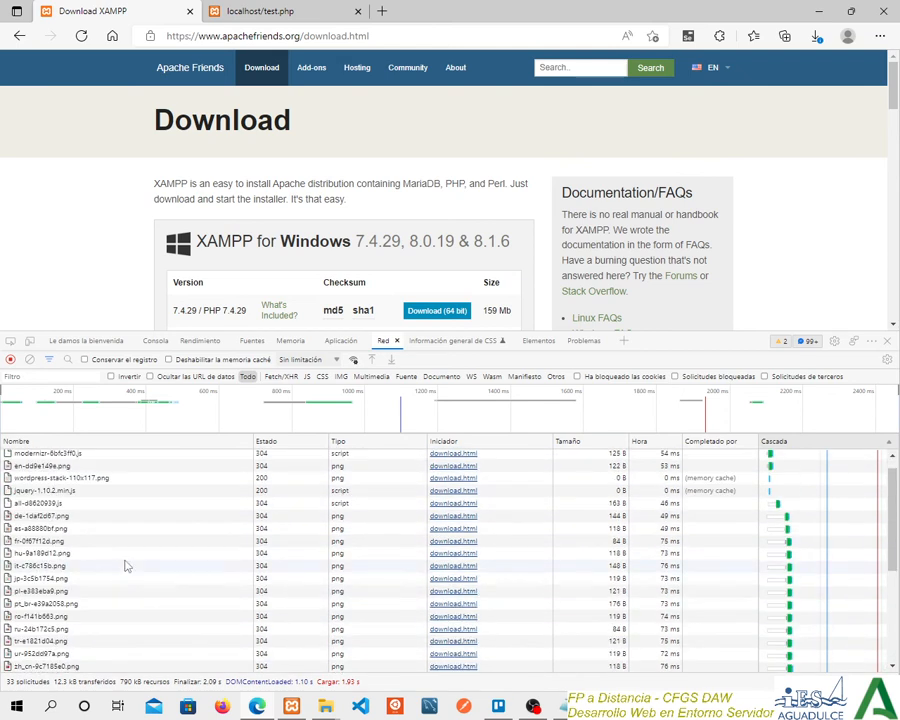
Return to the localhost/test.php tab, highlight the file name in its address and reload the page to record its network requests.
left_click(305, 15)
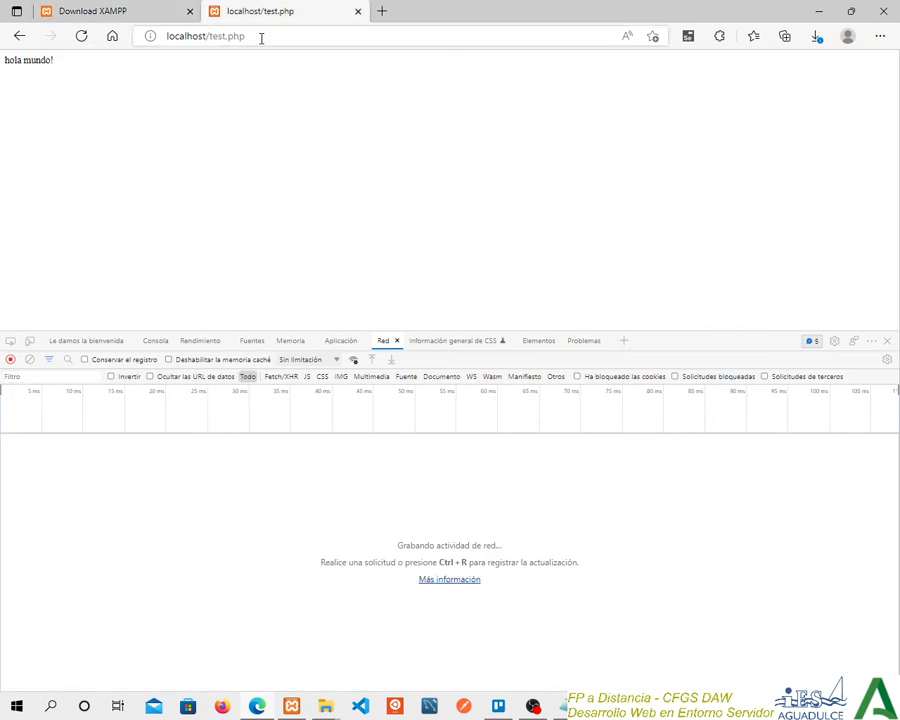
left_click_drag(260, 36, 209, 38)
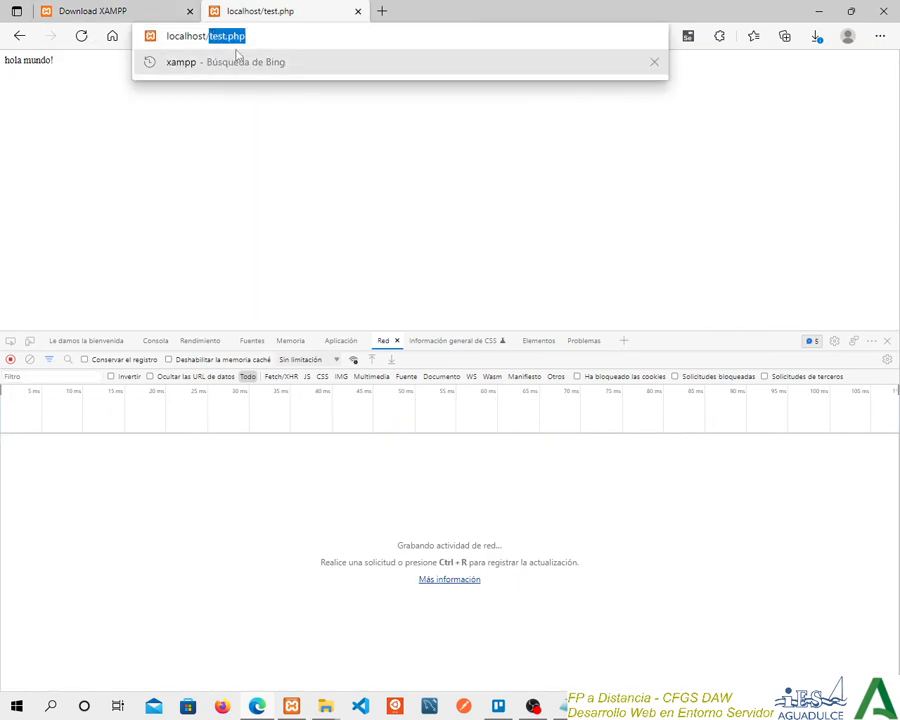
left_click(200, 172)
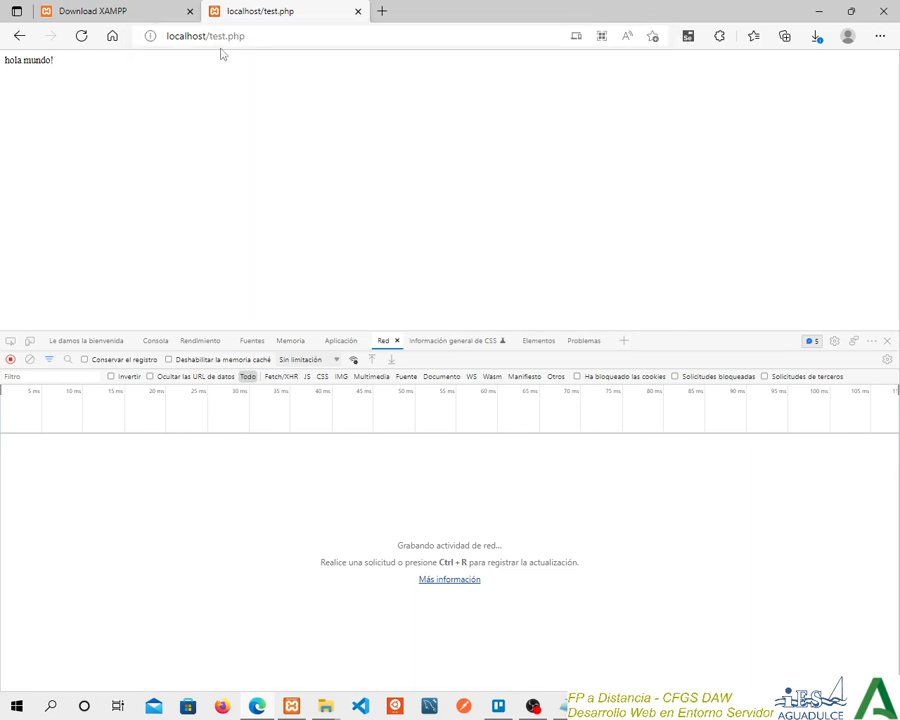
left_click_drag(249, 36, 209, 36)
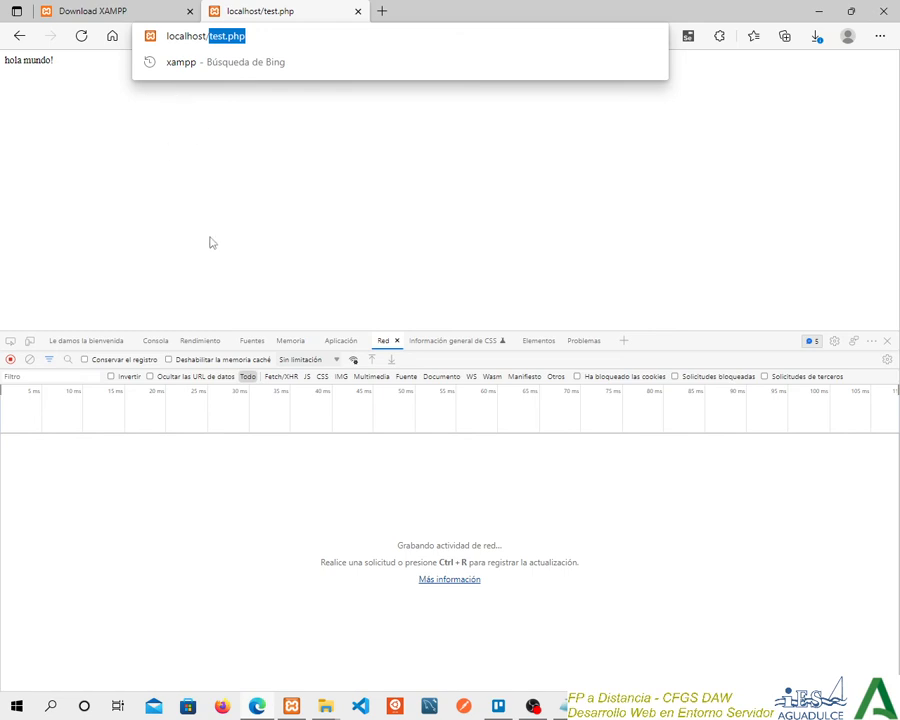
left_click(239, 205)
left_click_drag(245, 35, 208, 35)
left_click(157, 236)
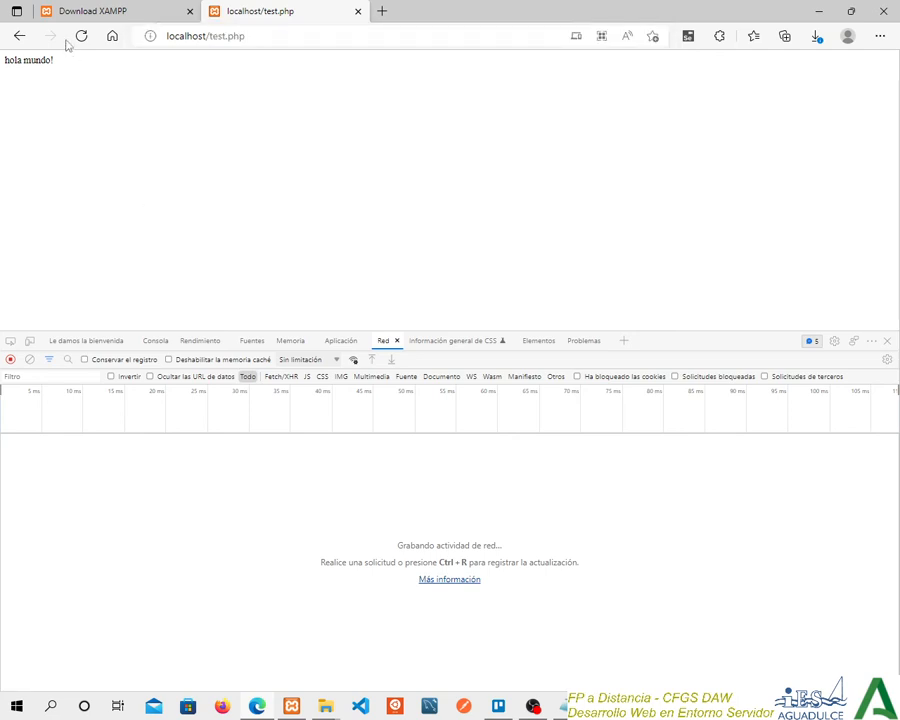
left_click(82, 38)
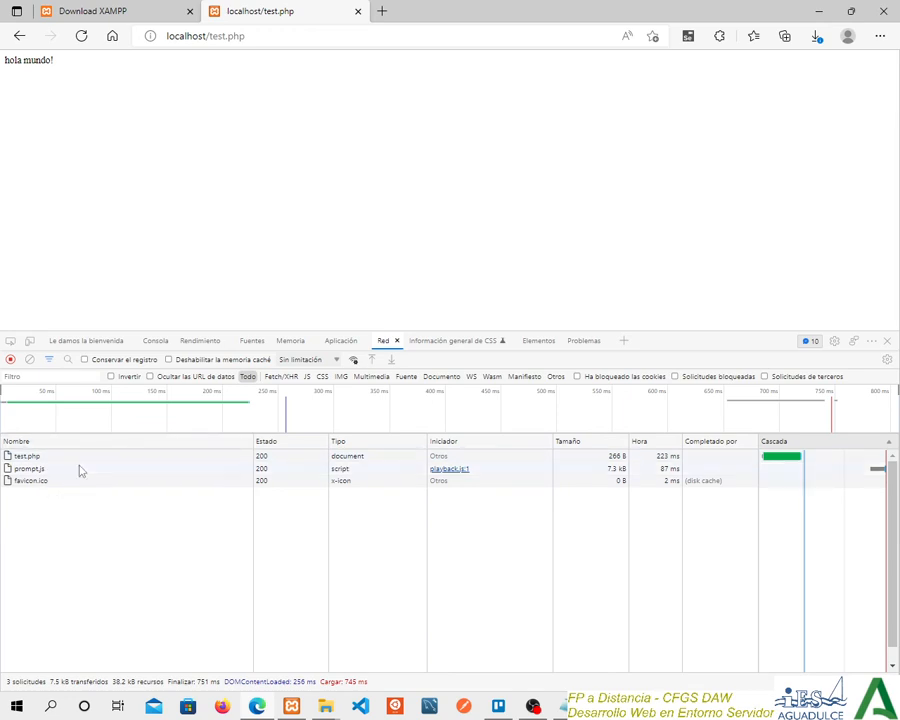
Inspect the test.php request's headers, request method and response text, and return to the Download XAMPP page.
left_click(19, 457)
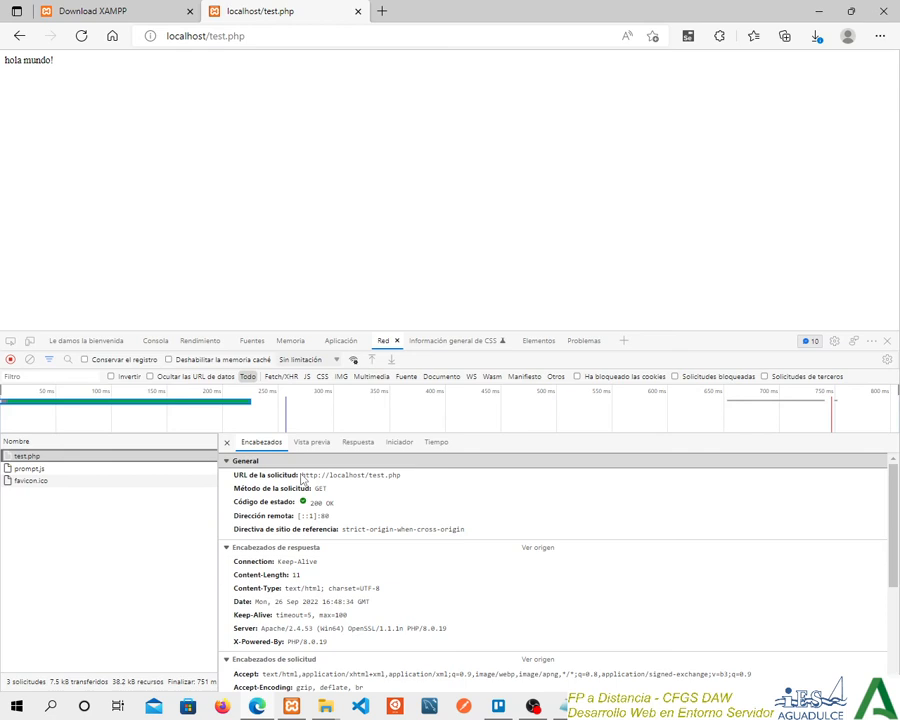
double_click(320, 489)
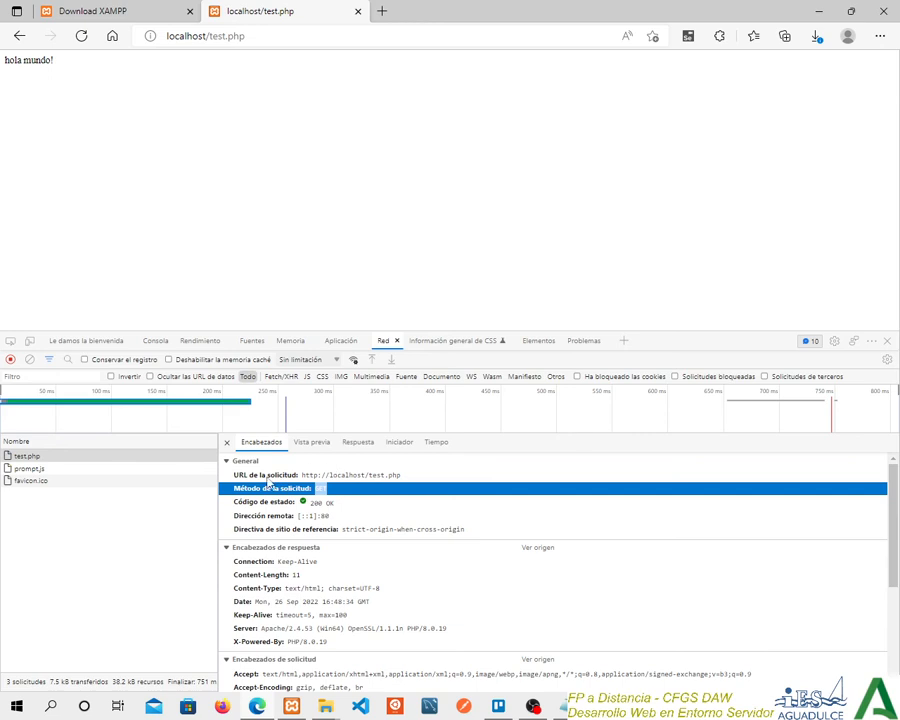
left_click(358, 450)
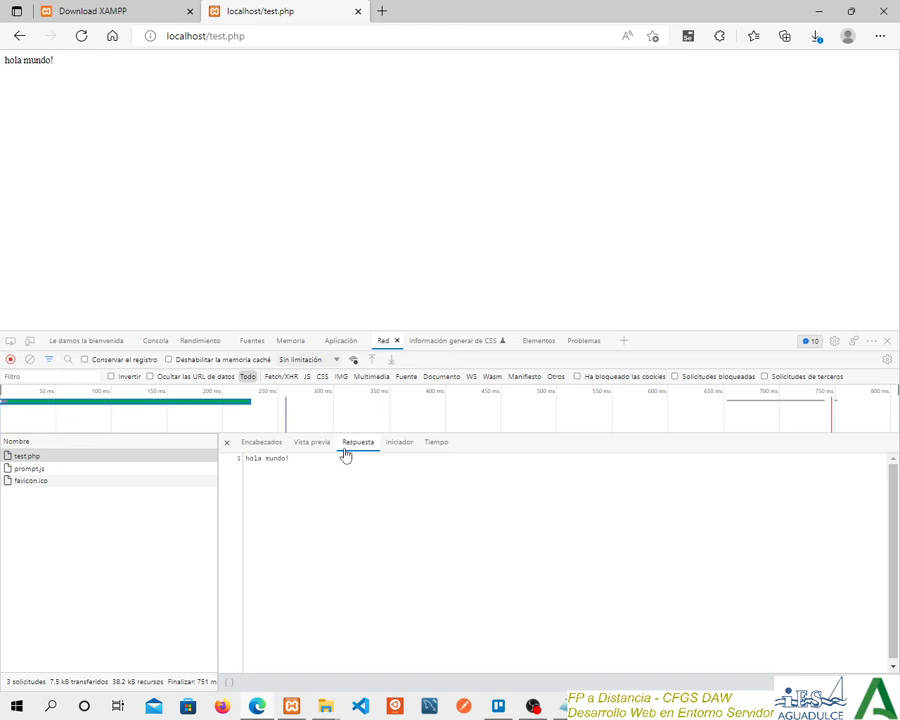
left_click_drag(294, 458, 248, 461)
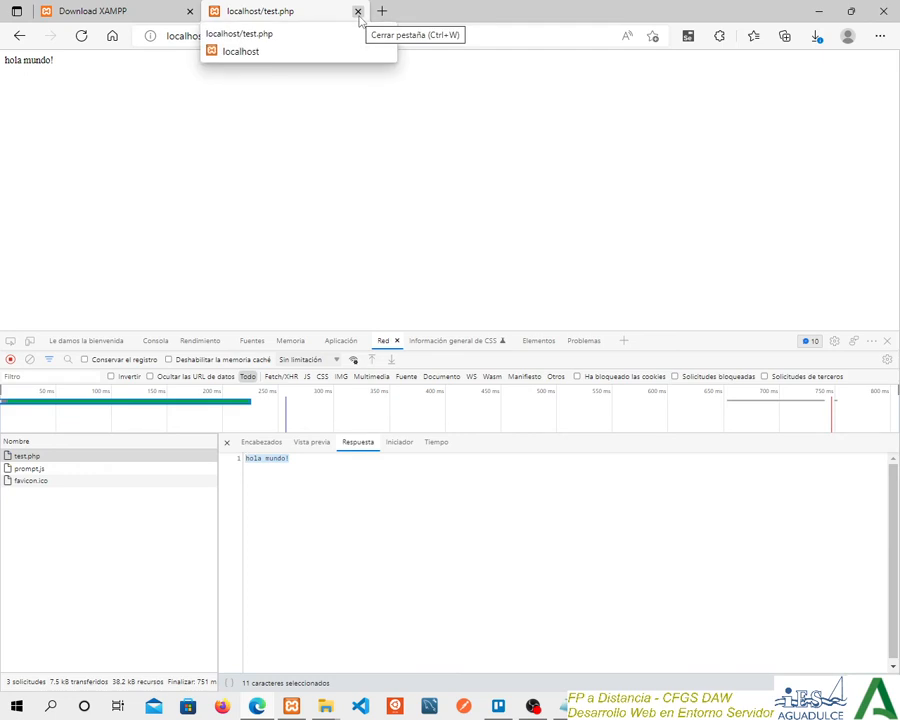
left_click(113, 19)
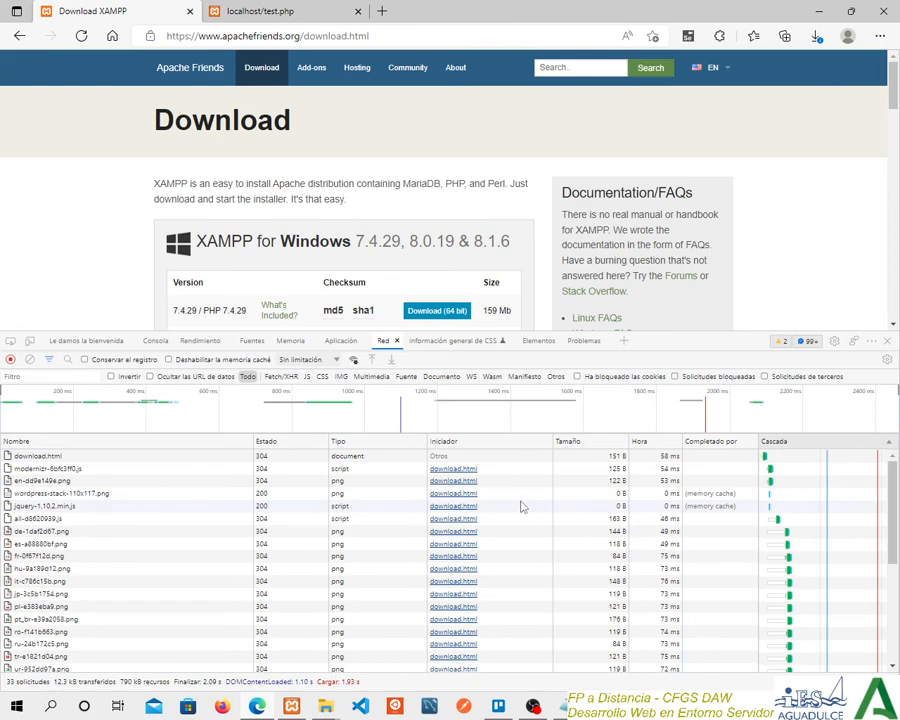
Switch to Apache NetBeans IDE and start creating a new project.
key("alt+Tab")
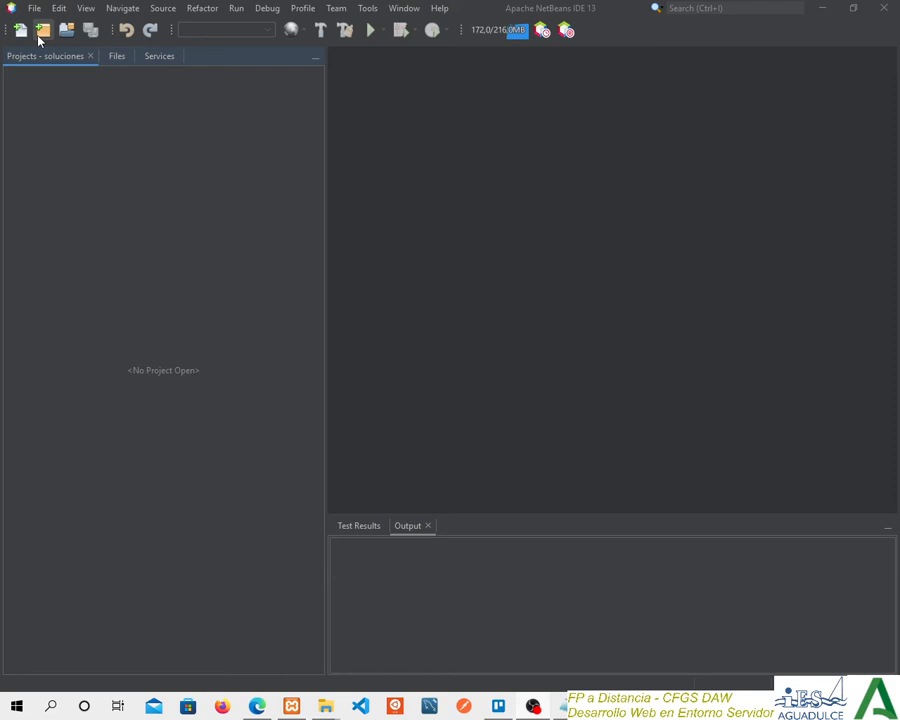
left_click(39, 10)
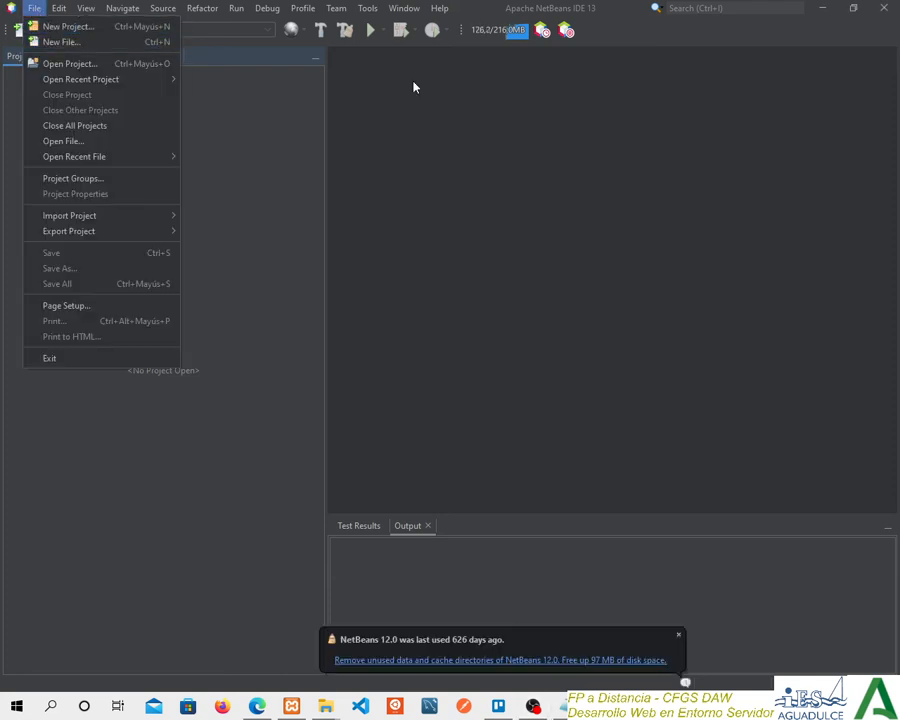
left_click(437, 119)
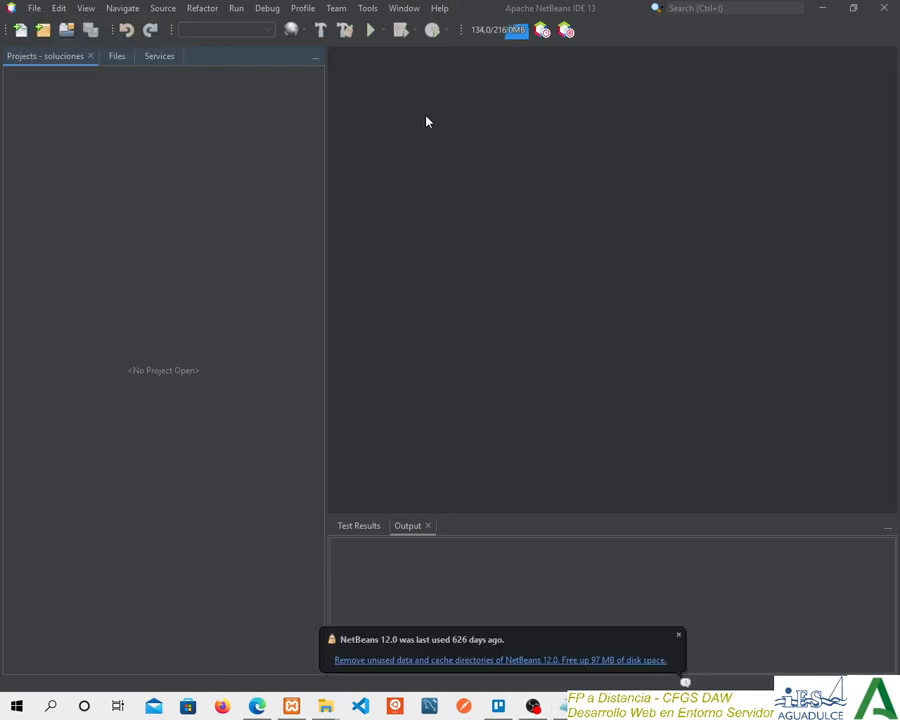
left_click(44, 33)
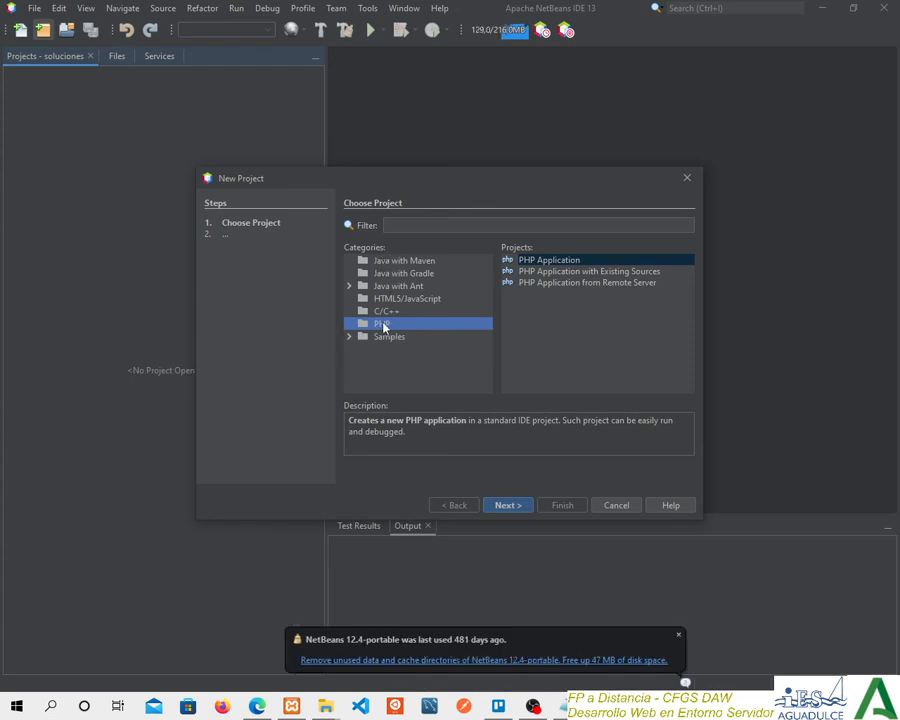
Compare the descriptions of the PHP Application, PHP Application with Existing Sources and PHP Application from Remote Server project types.
left_click(576, 260)
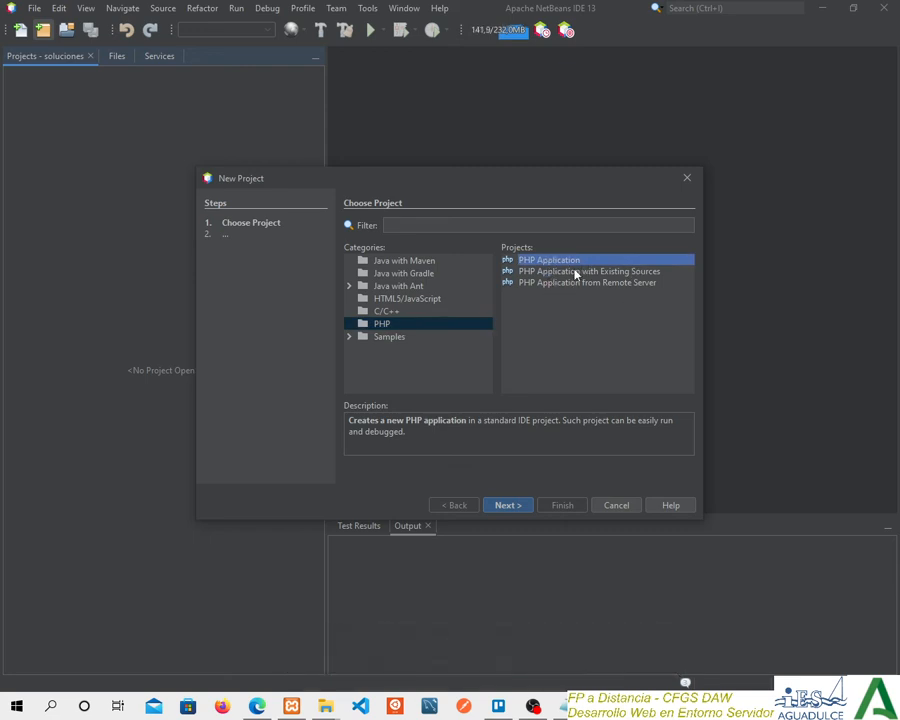
left_click(576, 272)
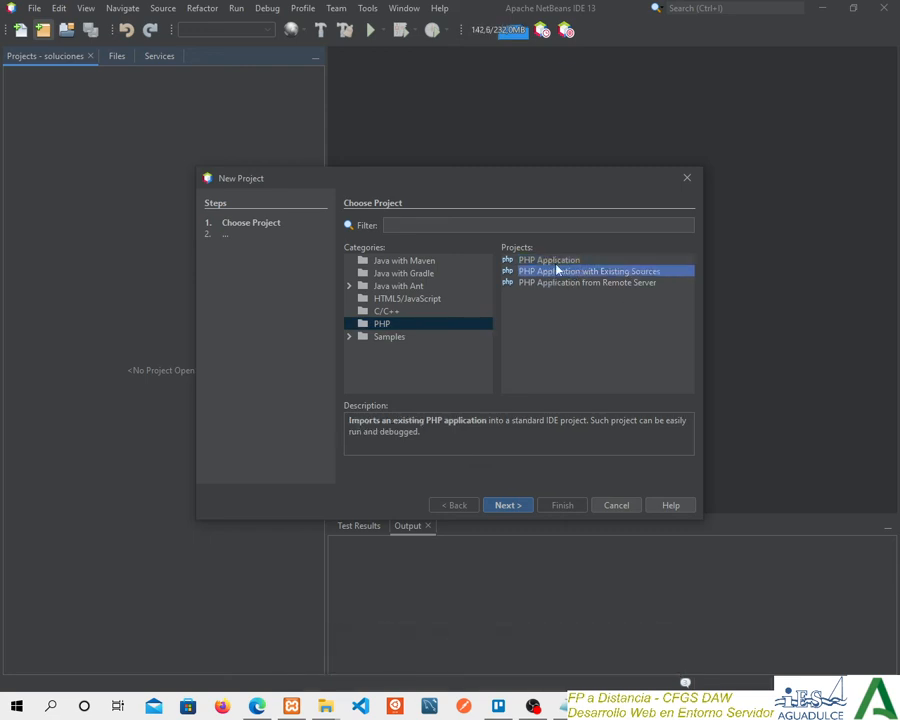
left_click(556, 261)
left_click(600, 272)
left_click(590, 283)
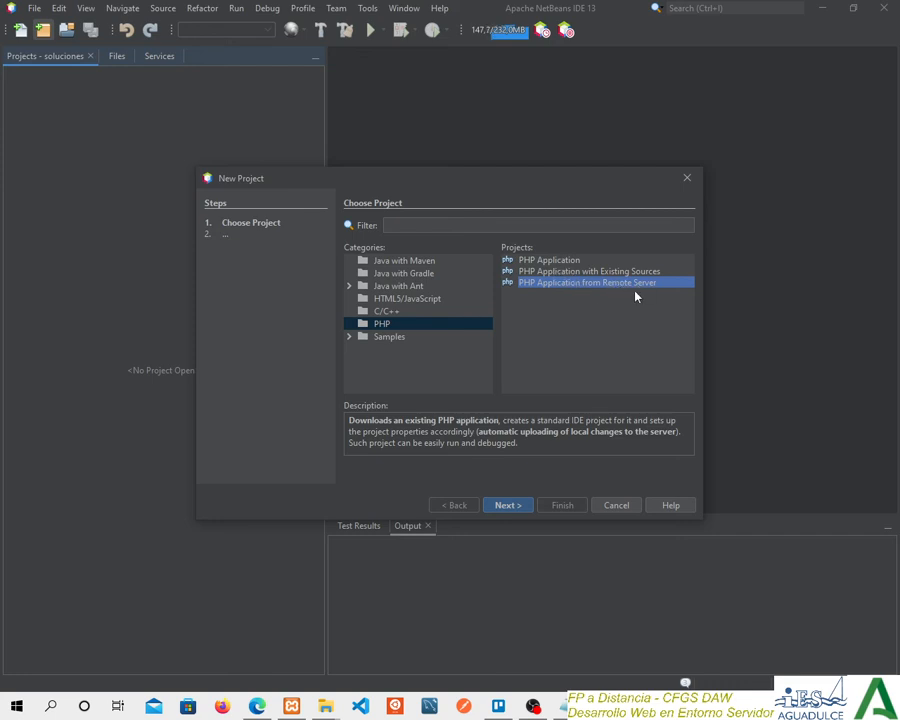
left_click(562, 270)
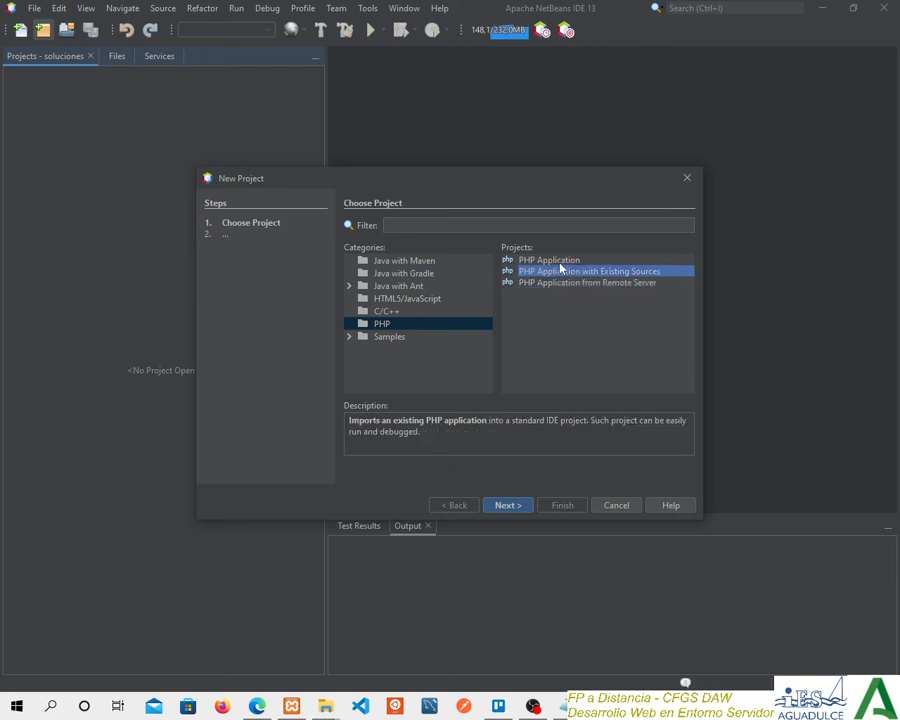
left_click(564, 260)
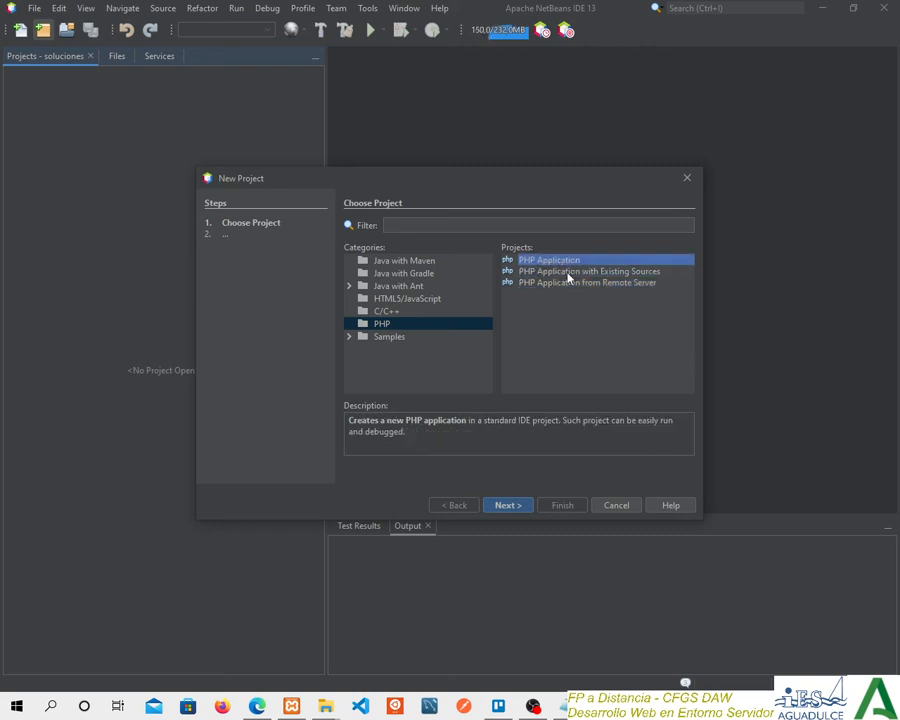
left_click(559, 275)
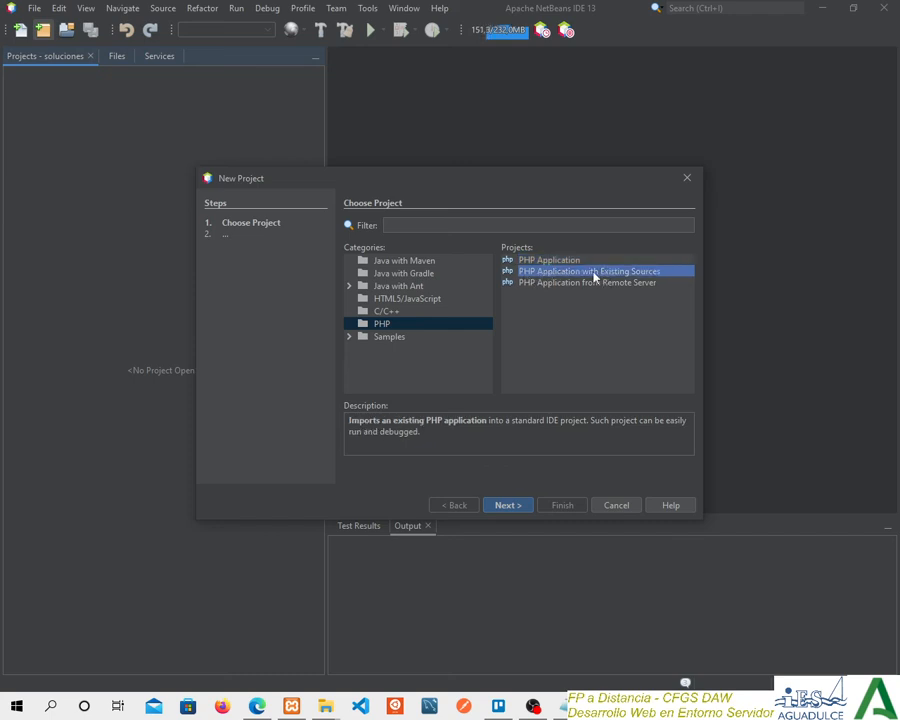
Choose the PHP Application project type, continue to the name and location settings, and name the project test.
left_click(552, 262)
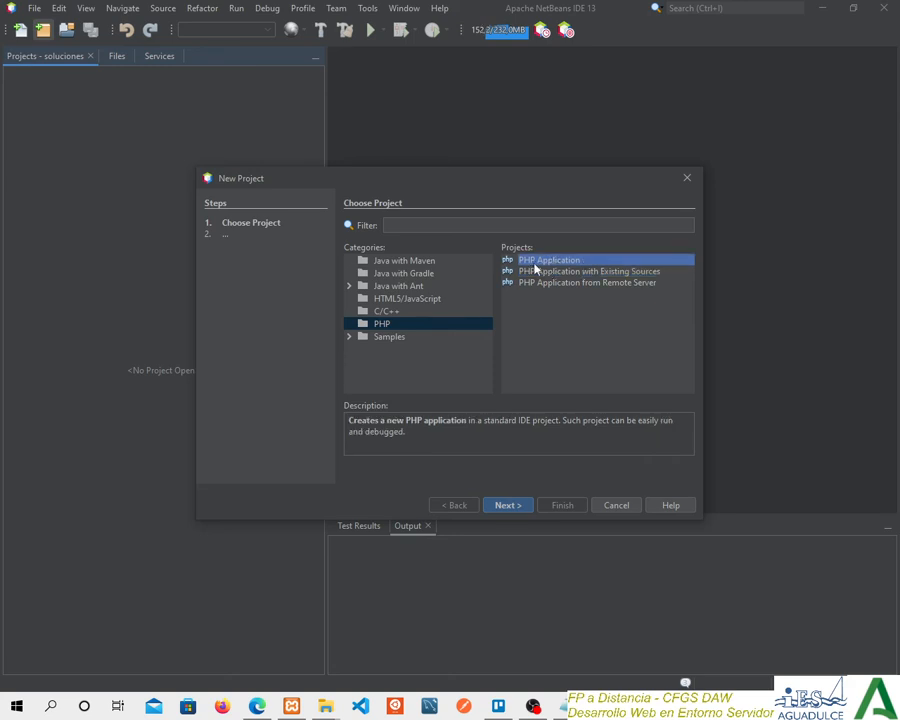
left_click(508, 506)
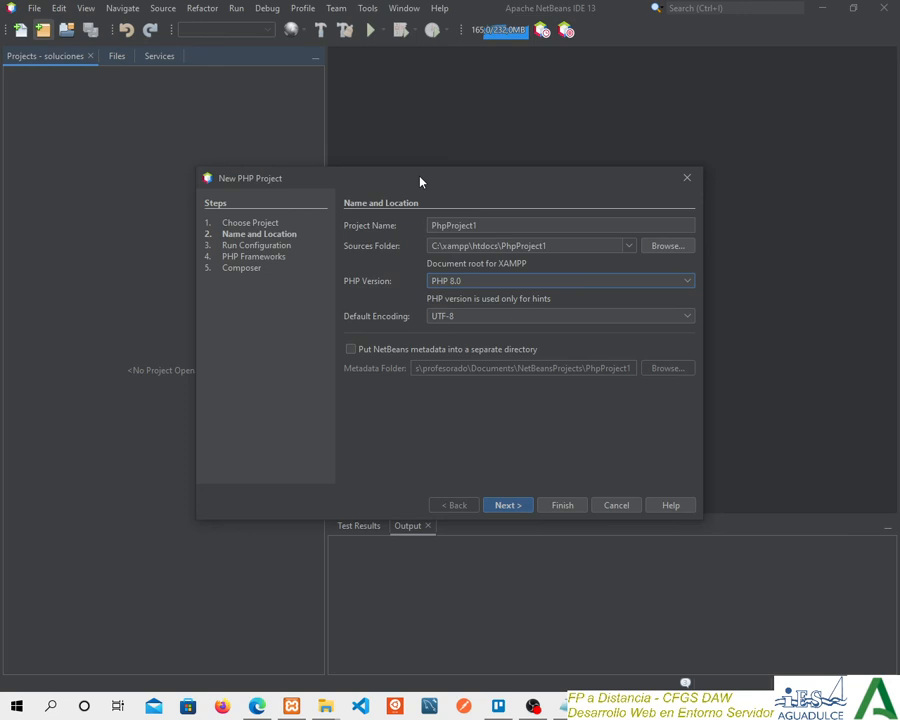
left_click_drag(420, 181, 305, 171)
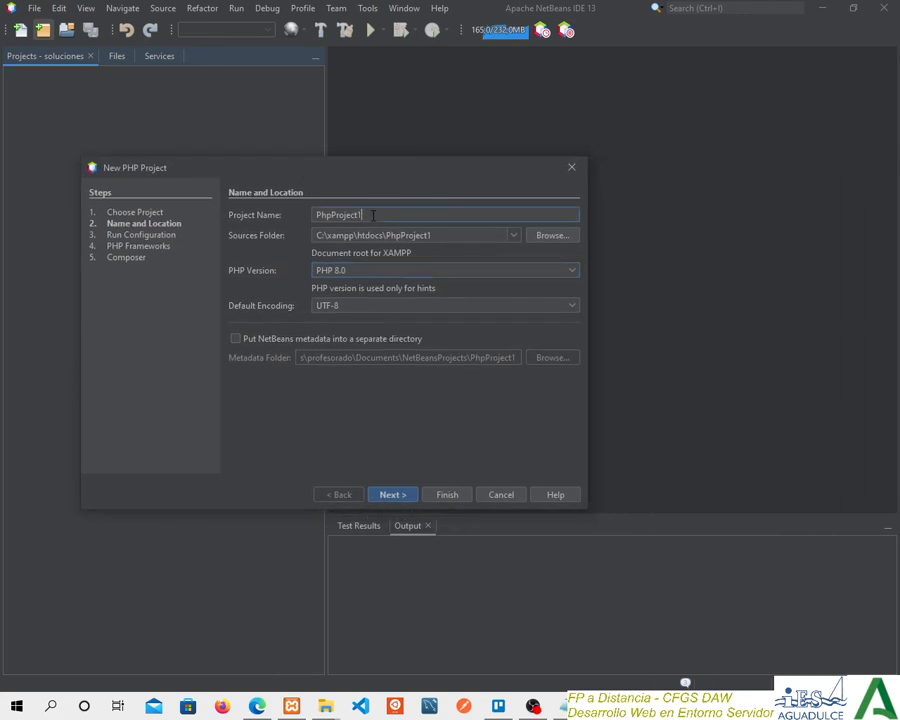
double_click(373, 215)
key("BackSpace")
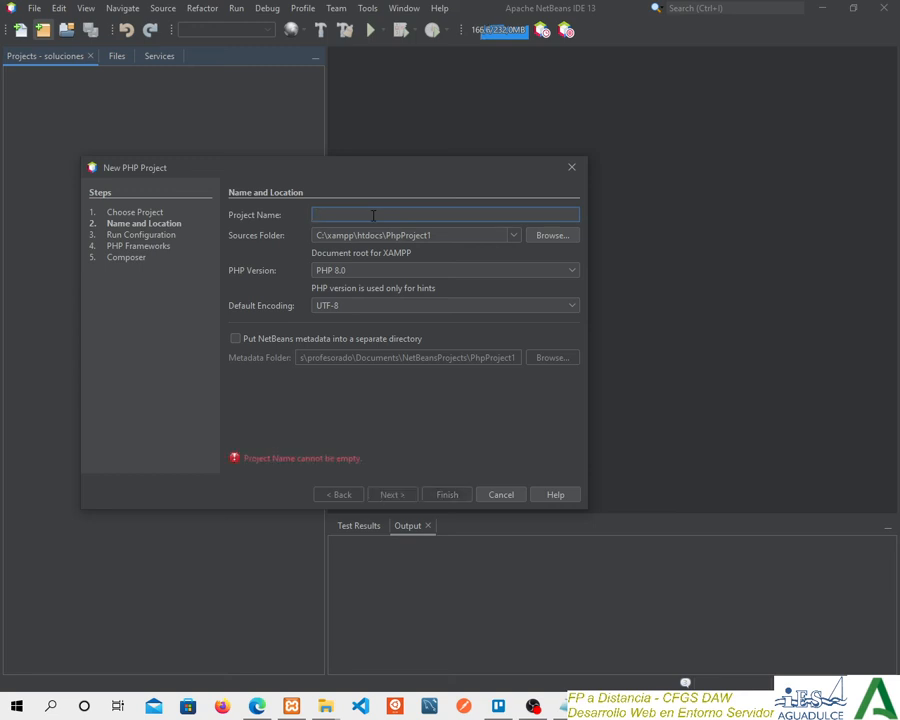
type("test")
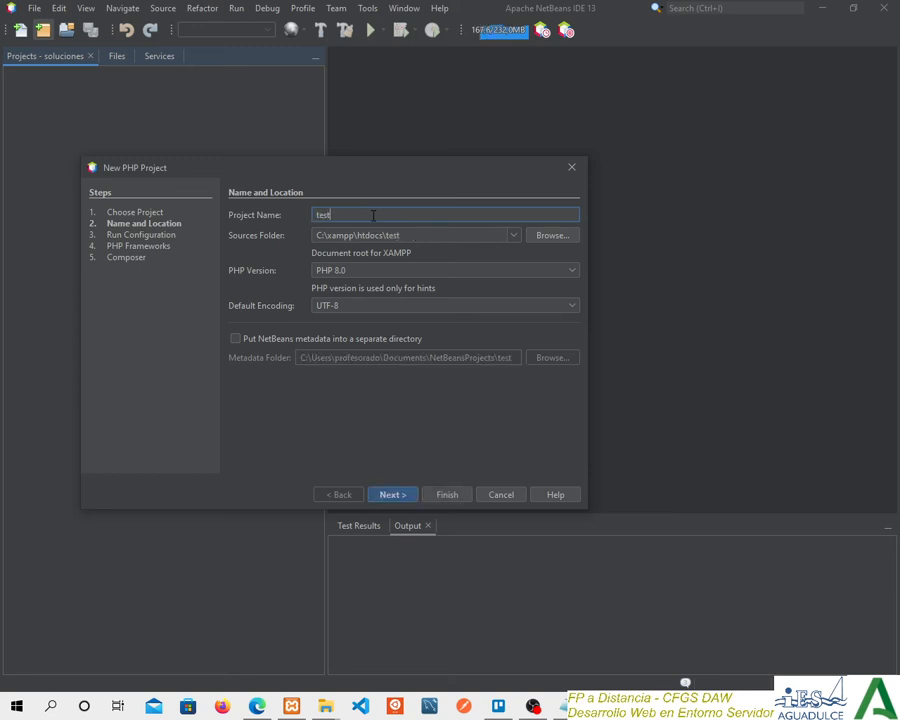
Examine the project's sources folder path and its htdocs portion, keeping the existing folder choice.
left_click(412, 235)
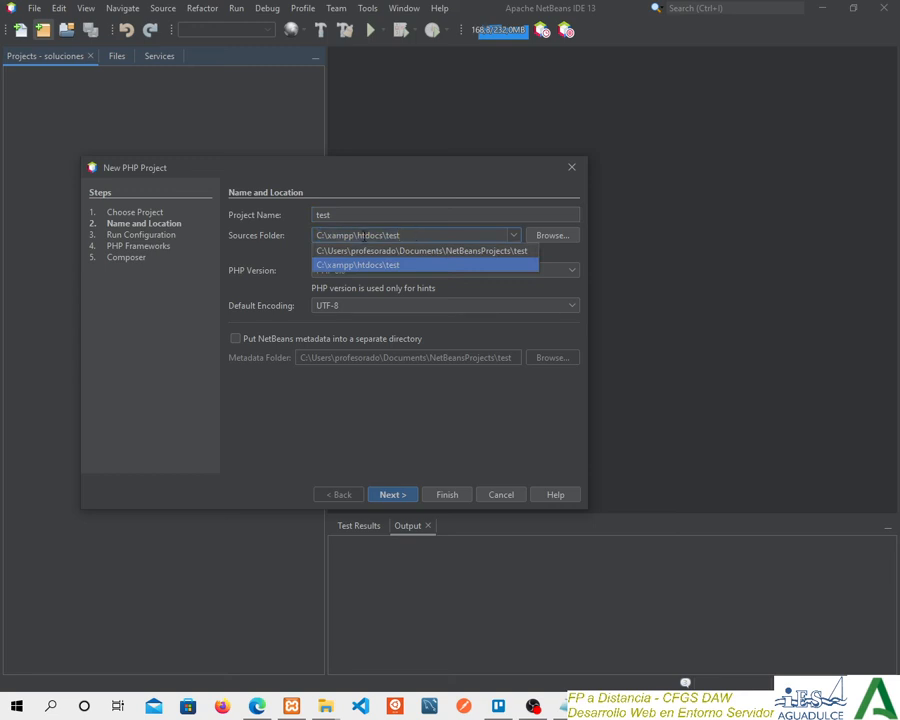
left_click_drag(386, 235, 311, 236)
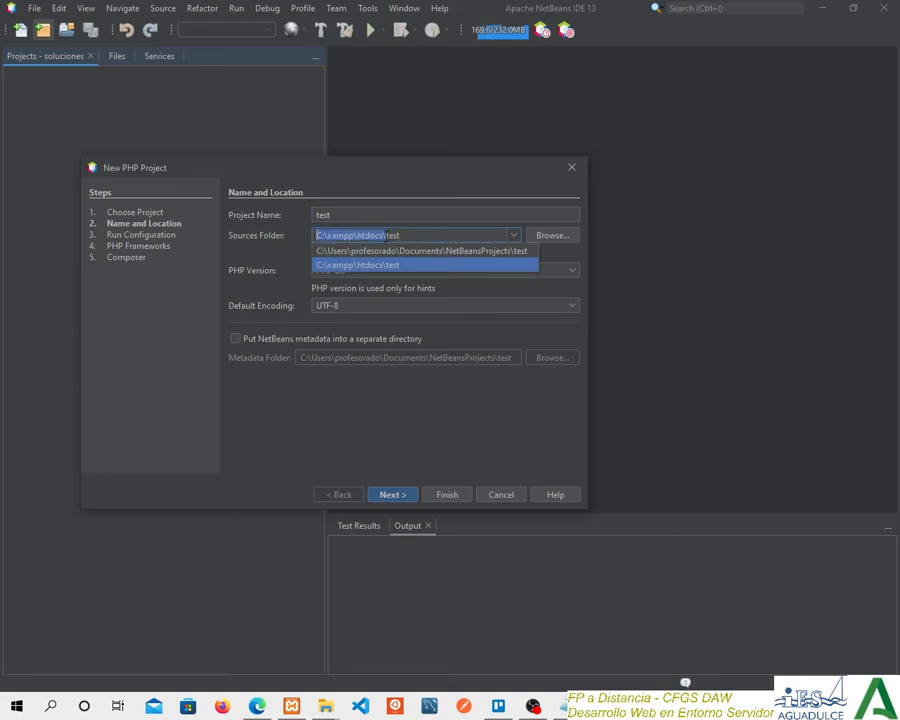
left_click(386, 235)
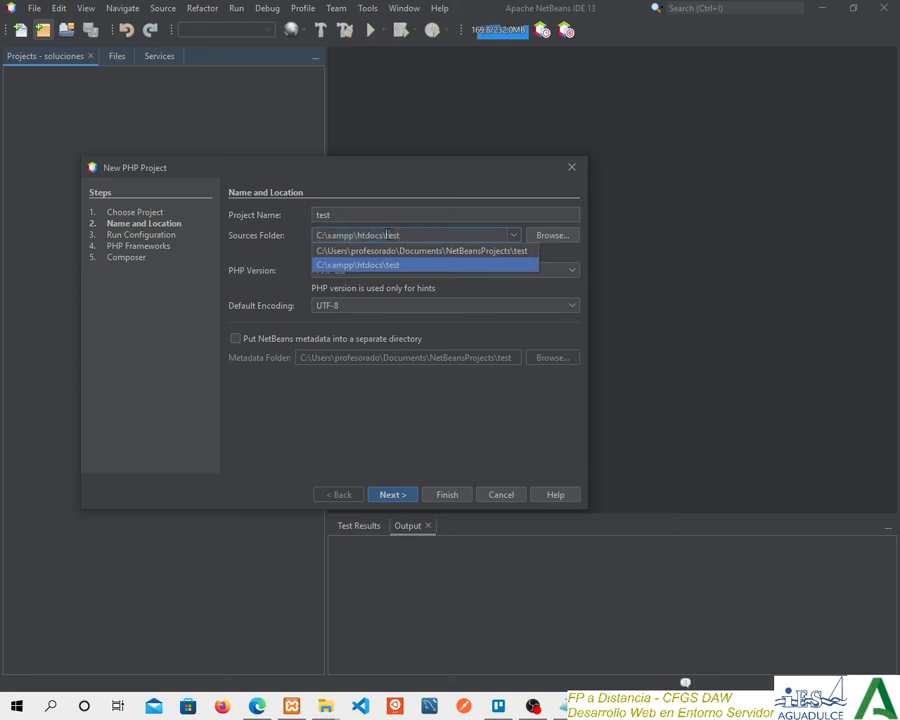
left_click(432, 235)
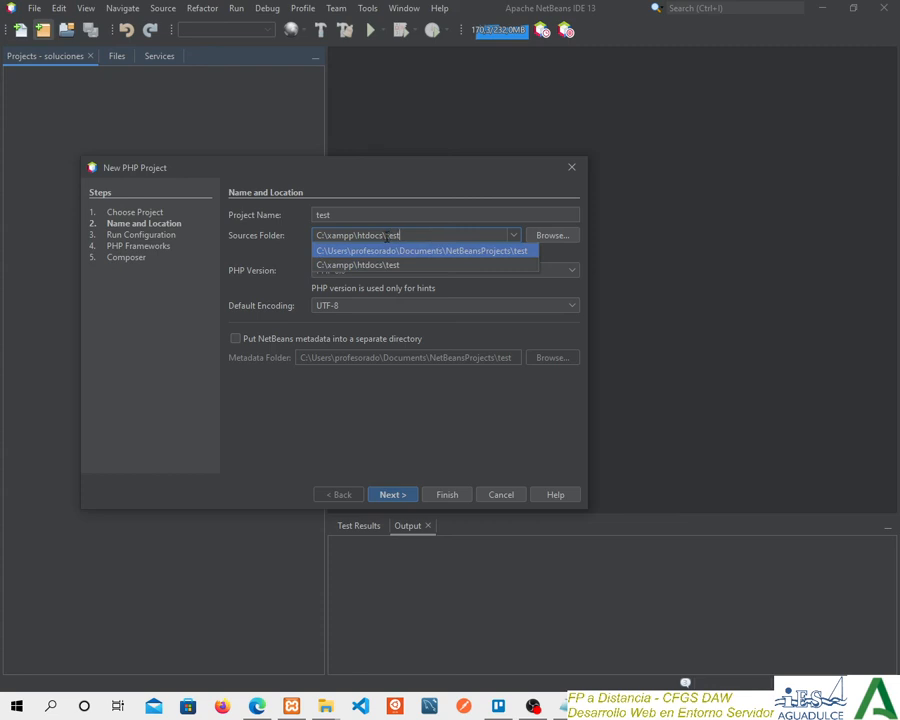
left_click(386, 214)
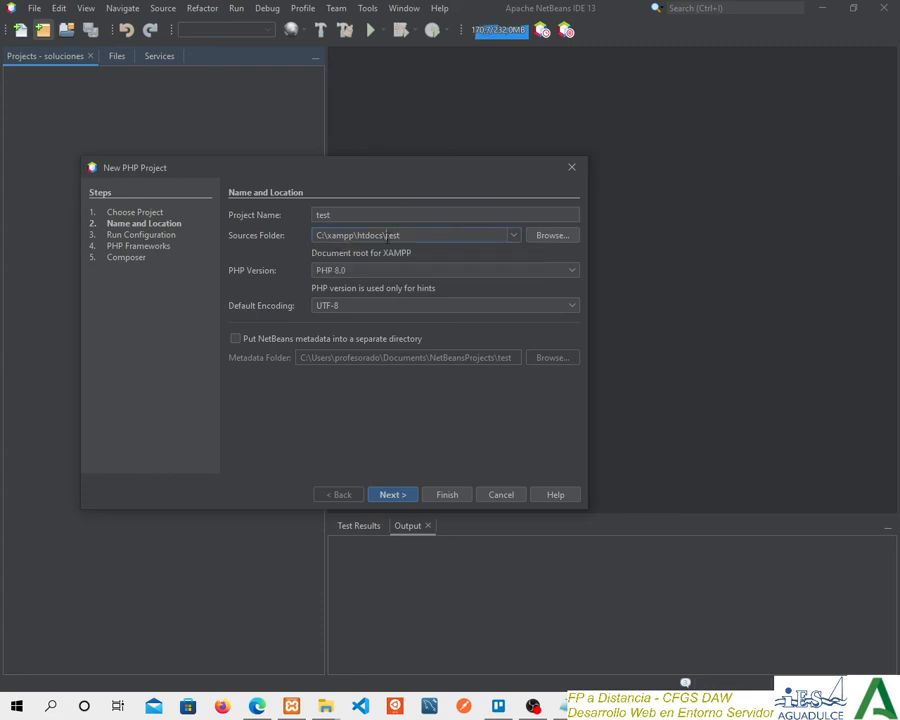
Check how the sources folder path combines the XAMPP document root C:\xampp\htdocs with the project's test subfolder.
left_click_drag(386, 235, 312, 236)
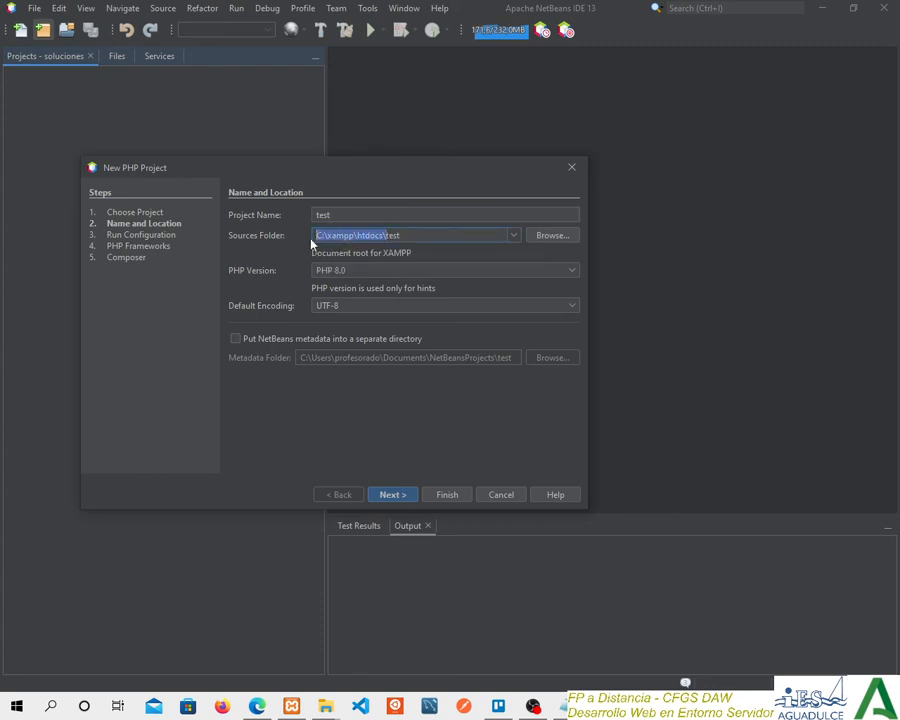
left_click(412, 234)
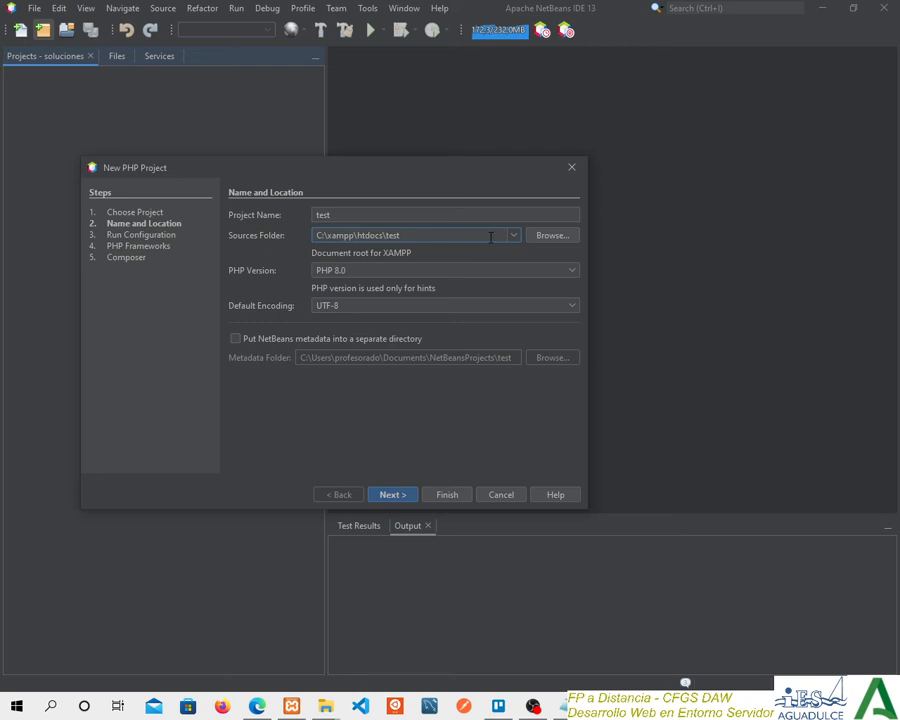
left_click_drag(327, 235, 354, 235)
left_click(408, 236)
left_click_drag(407, 236, 314, 236)
left_click(439, 237)
Review the available PHP versions, keep PHP 8.0, and continue to the run configuration.
left_click(396, 272)
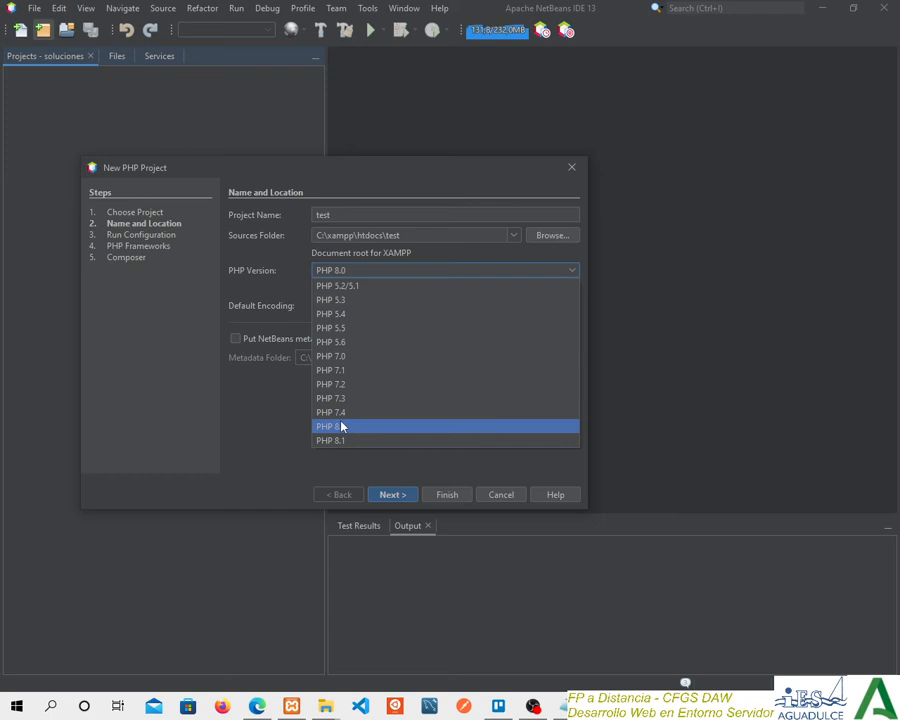
left_click(274, 410)
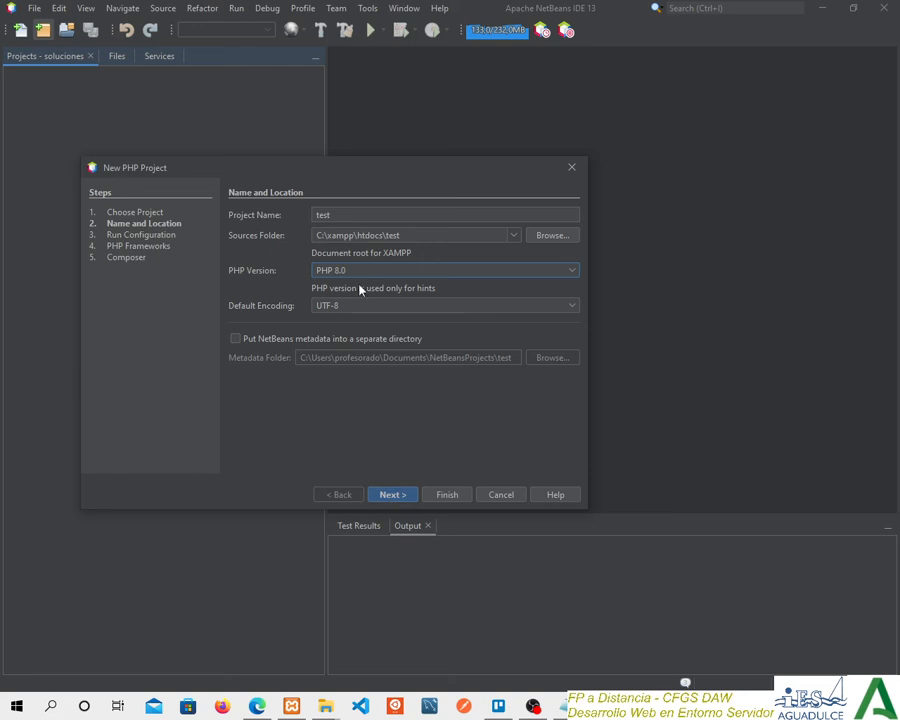
left_click(390, 494)
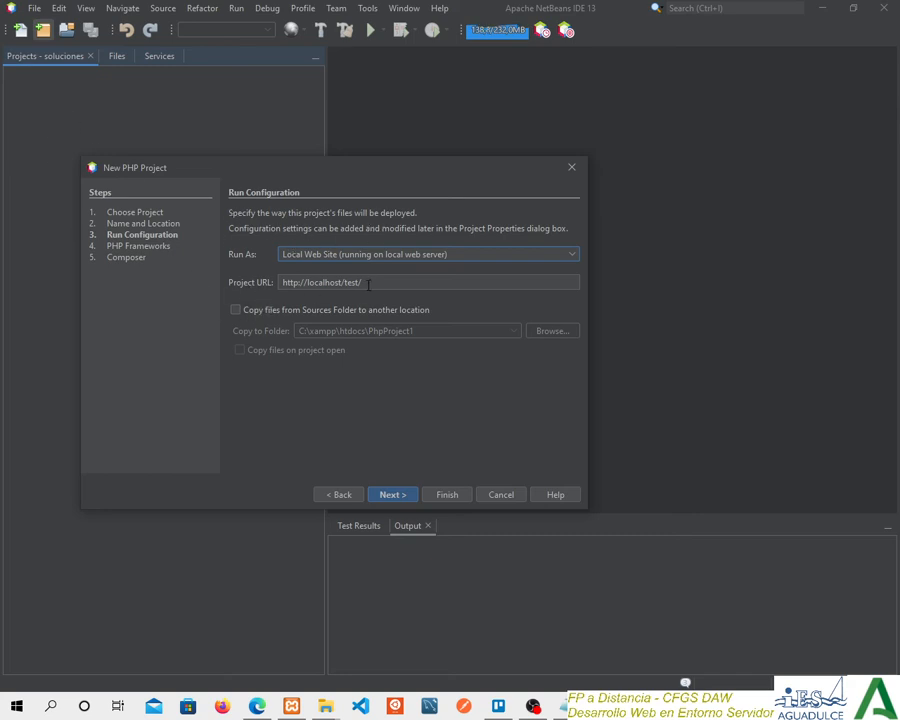
Keep the project running as a Local Web Site and compare the test part of its URL with the htdocs folder in File Explorer.
left_click(321, 259)
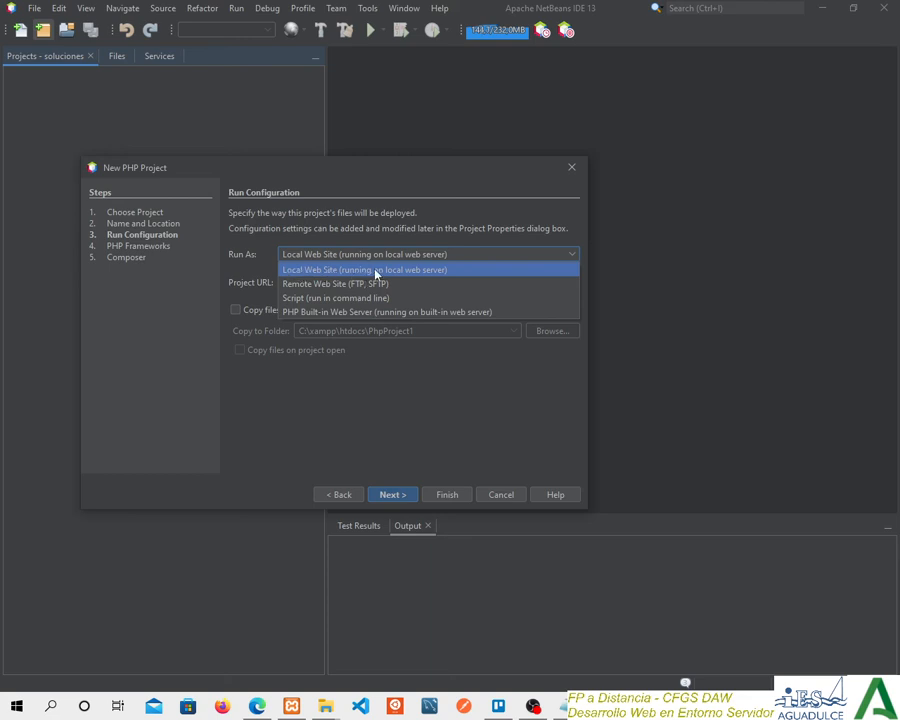
left_click(313, 272)
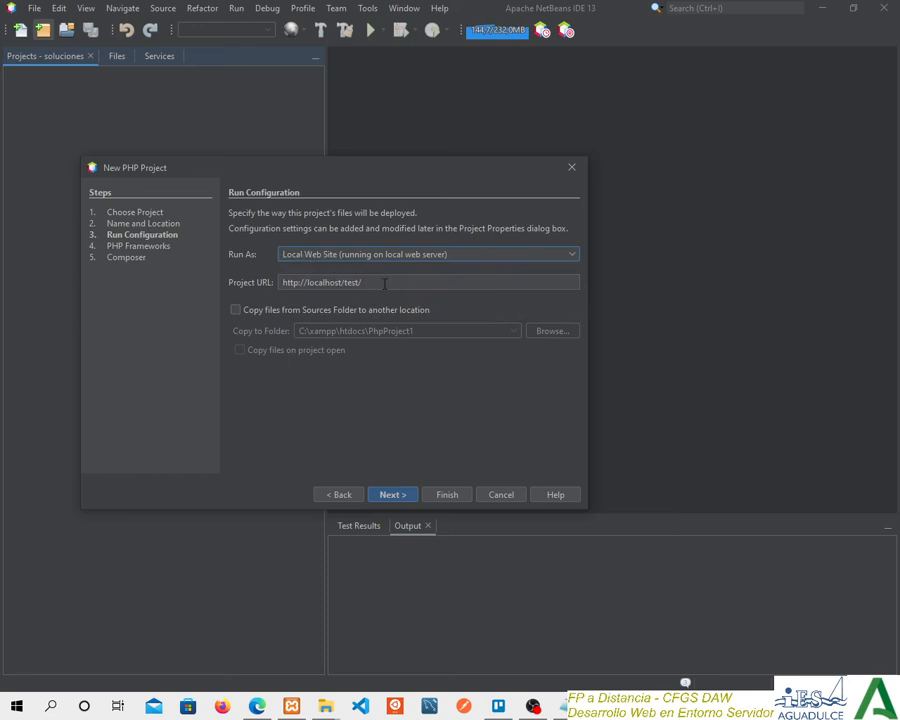
left_click_drag(371, 280, 345, 282)
left_click(378, 284)
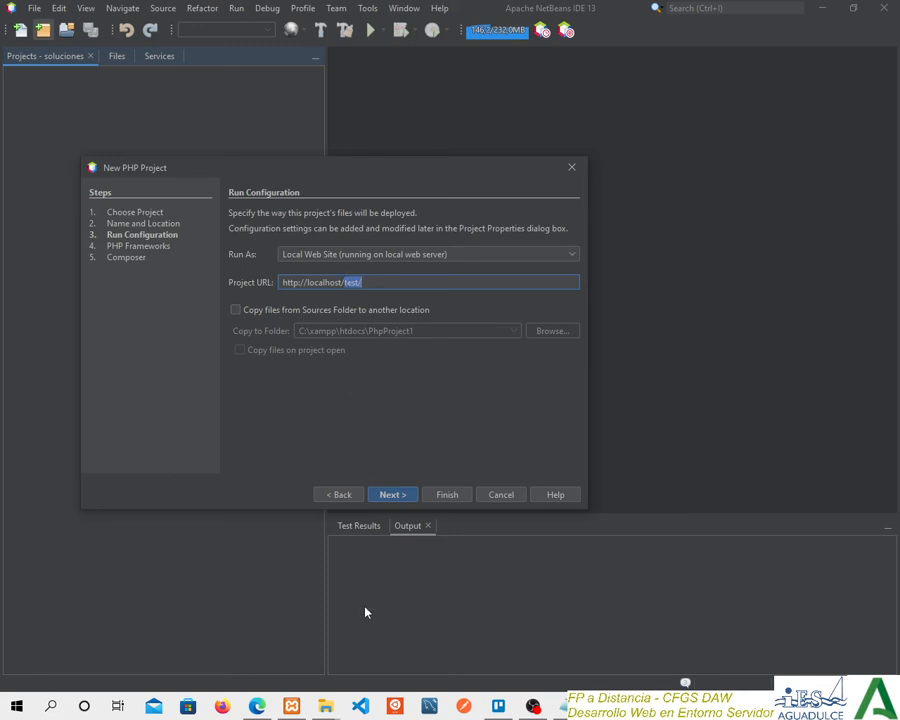
mouse_move(325, 706)
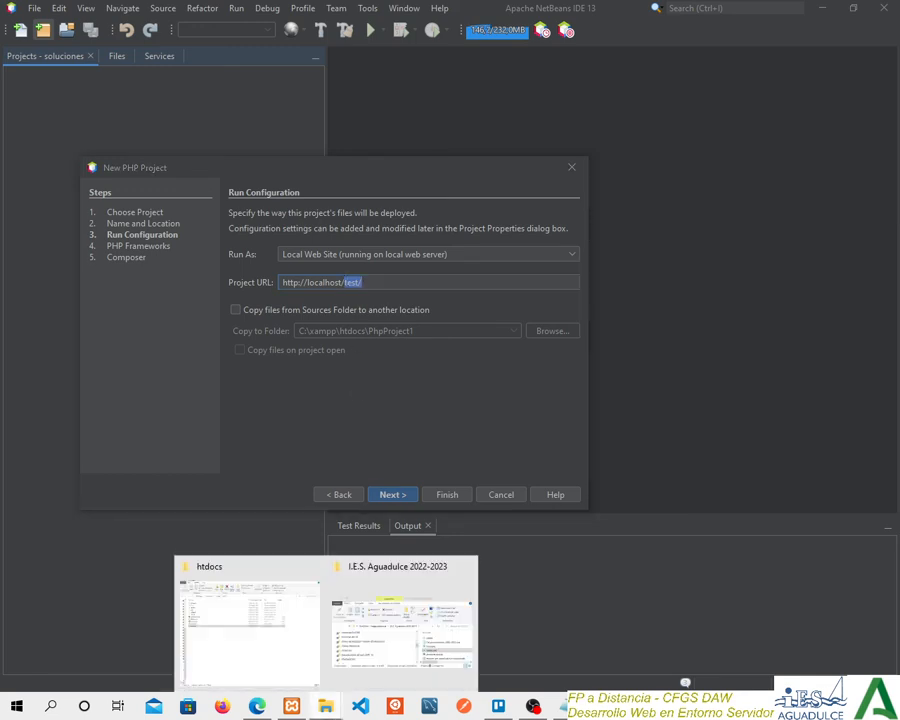
left_click(265, 650)
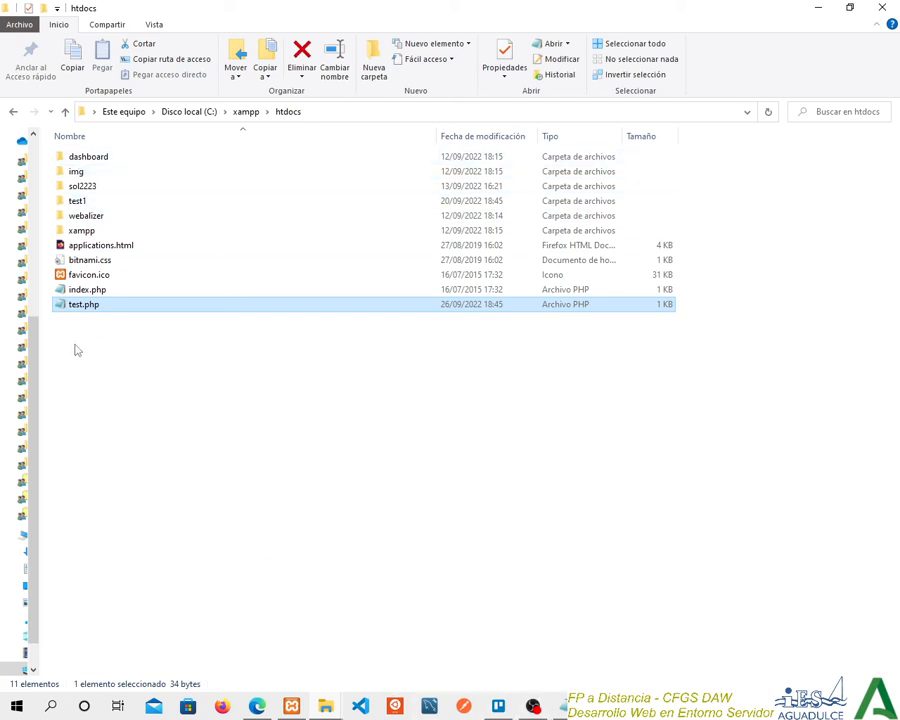
left_click(812, 7)
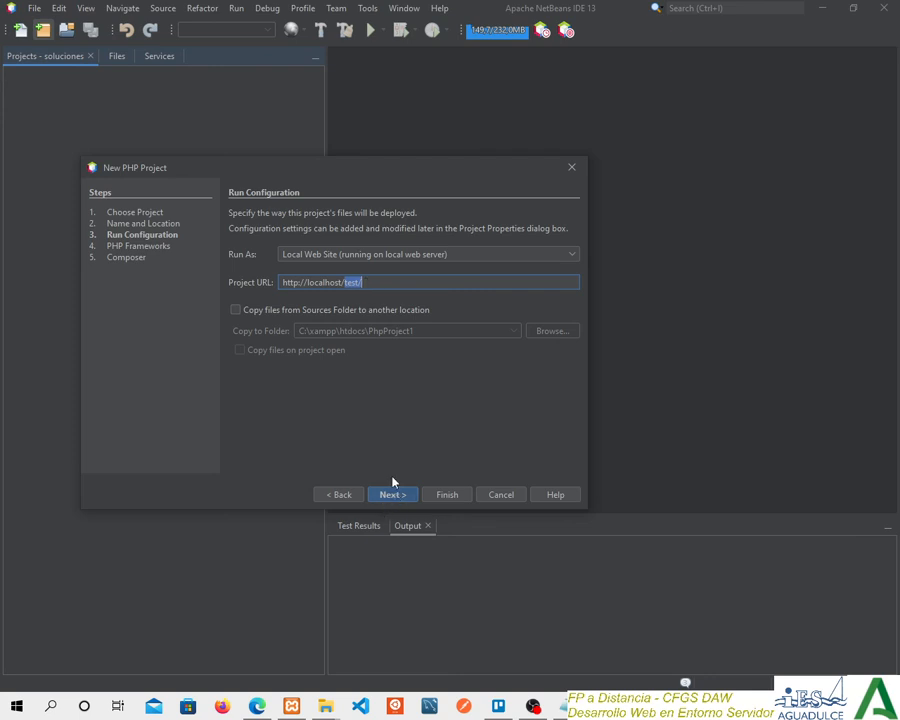
Return to the name and location settings to recheck the project name and sources folder, and go back to the run configuration.
left_click(347, 498)
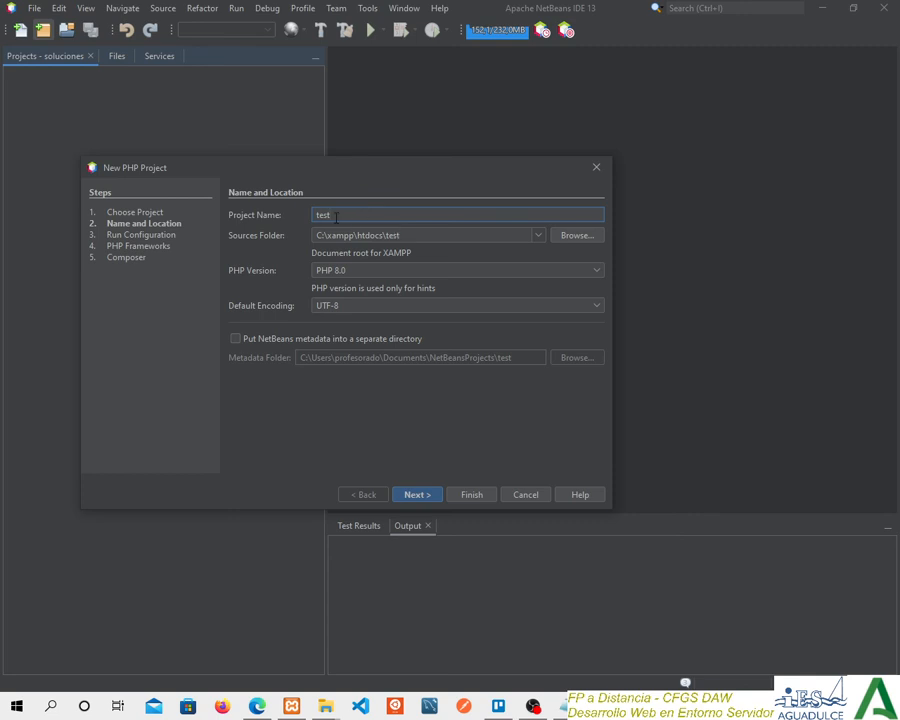
left_click_drag(336, 217, 381, 236)
left_click(407, 236)
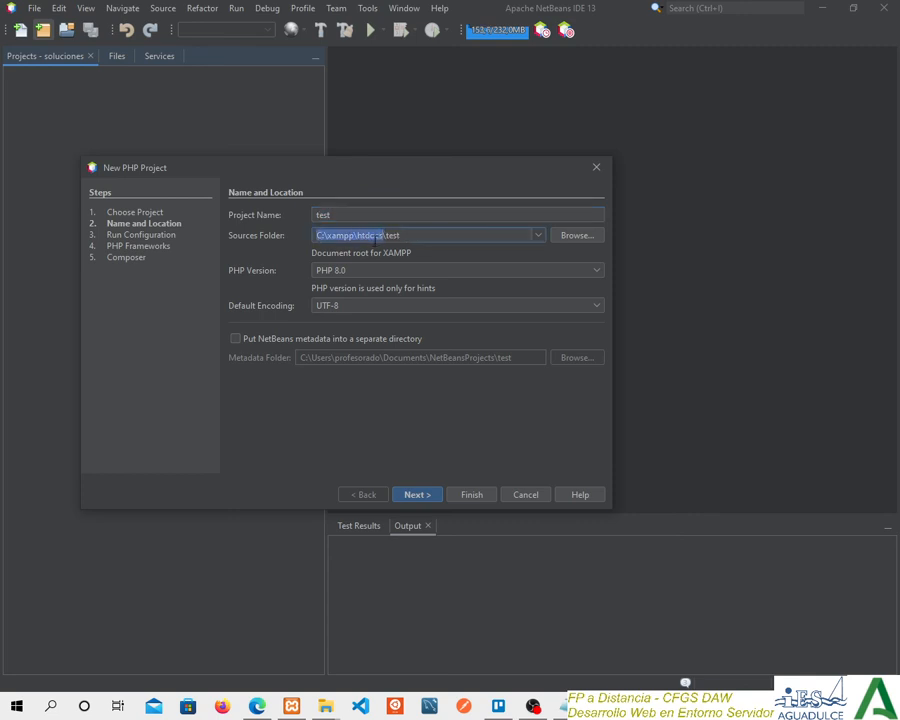
left_click(427, 491)
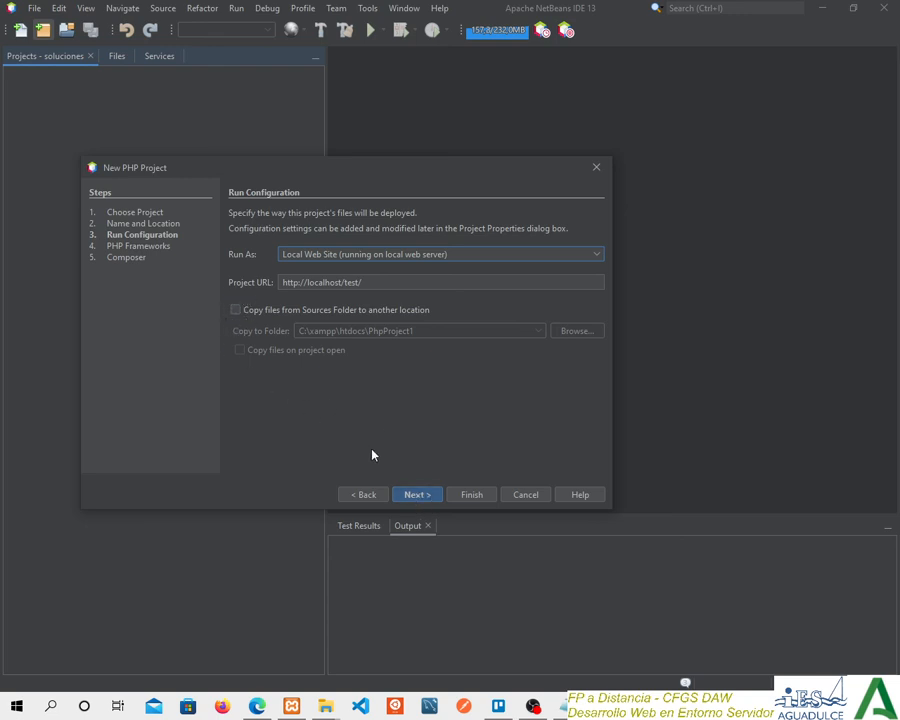
Continue through the PHP frameworks and Composer settings without selecting anything, and finish creating the test project.
left_click(417, 495)
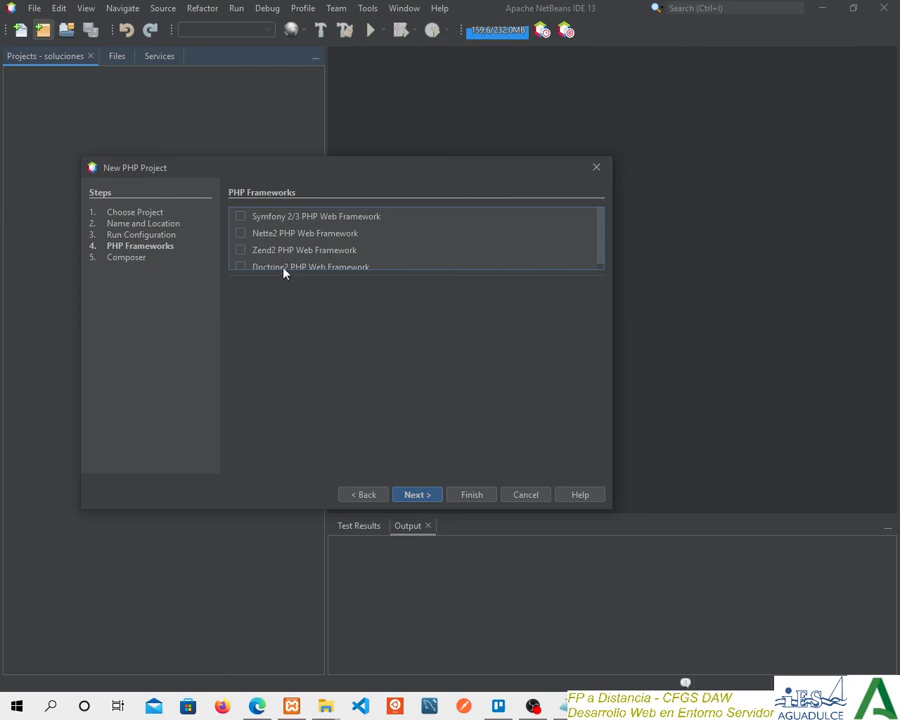
mouse_move(600, 252)
left_mouse_down()
mouse_move(602, 266)
mouse_move(597, 227)
left_mouse_up()
scroll(350, 240, "down", 1)
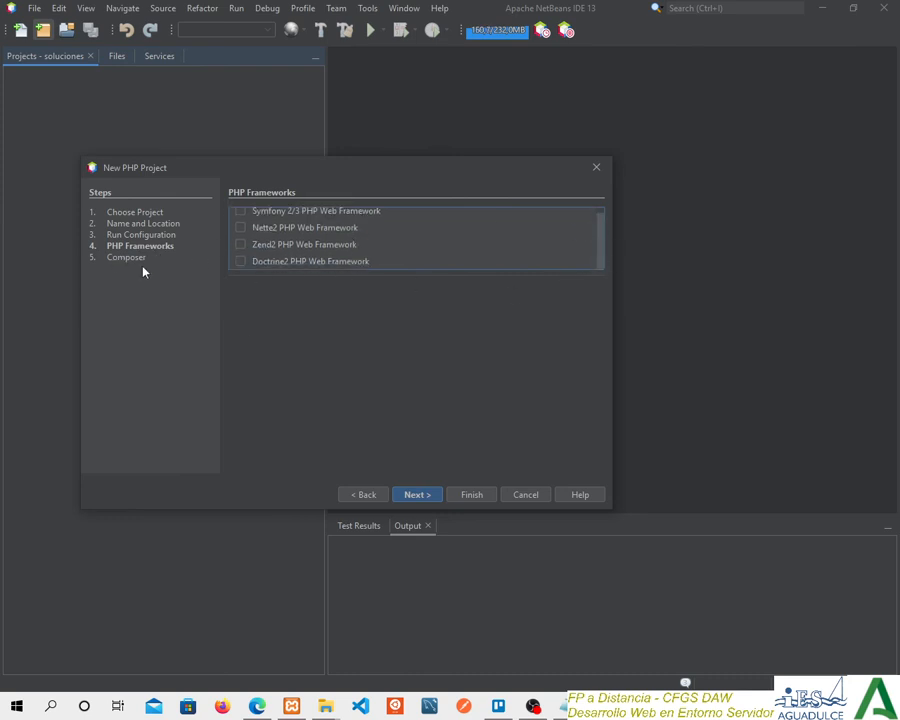
left_click(423, 498)
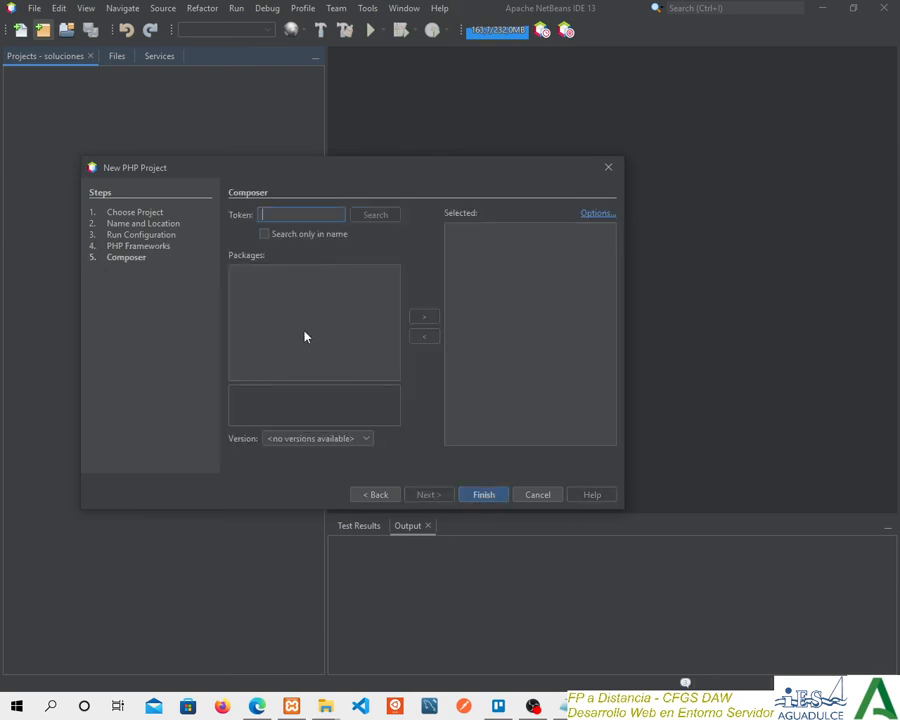
left_click(483, 494)
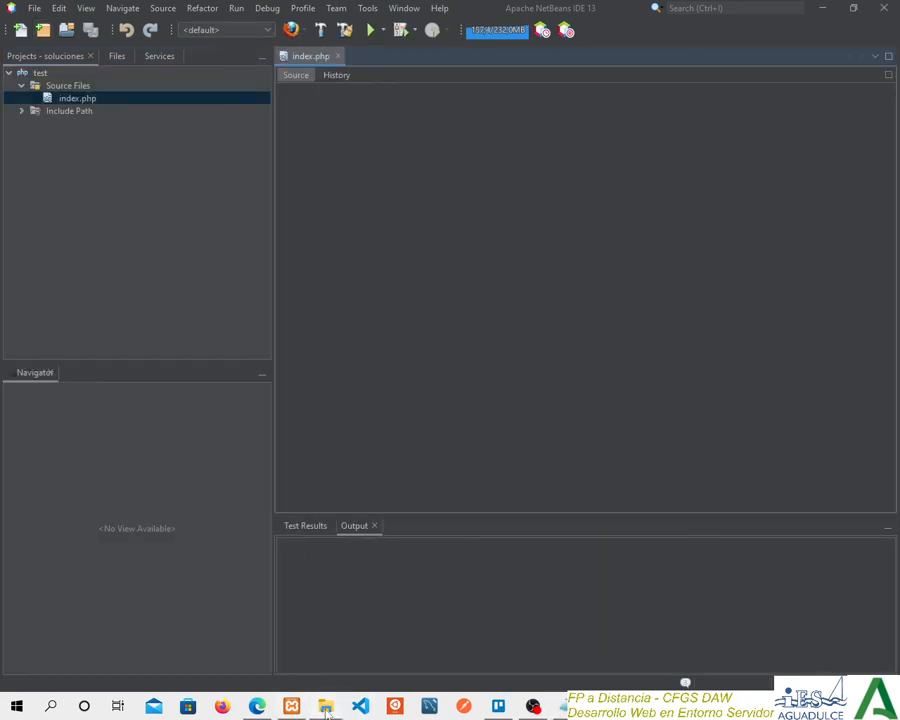
Inspect the contents of the new test folder inside htdocs in File Explorer, and return to NetBeans.
mouse_move(326, 707)
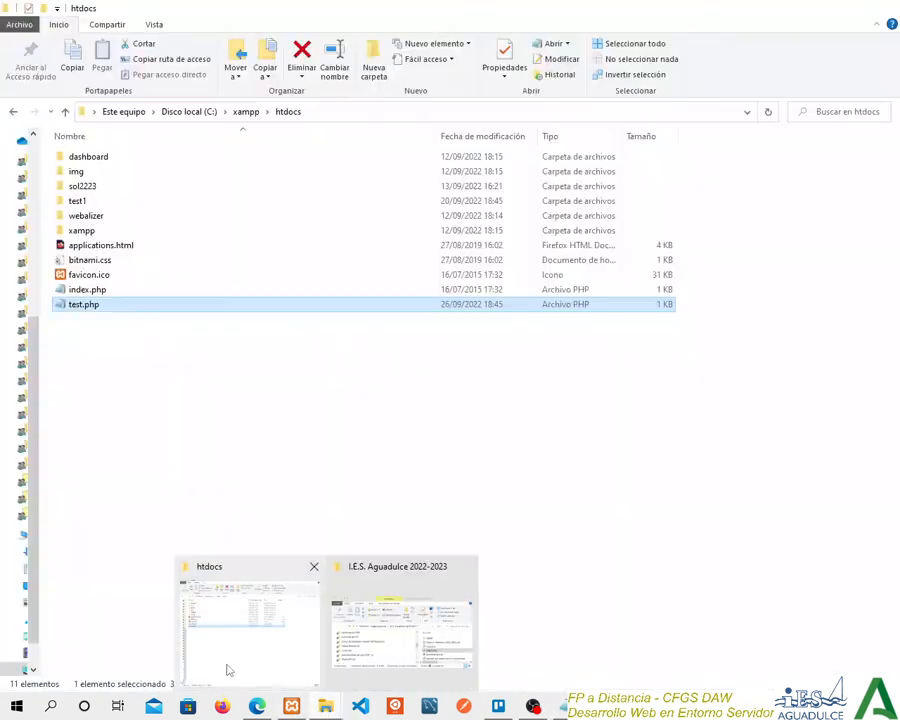
left_click(227, 668)
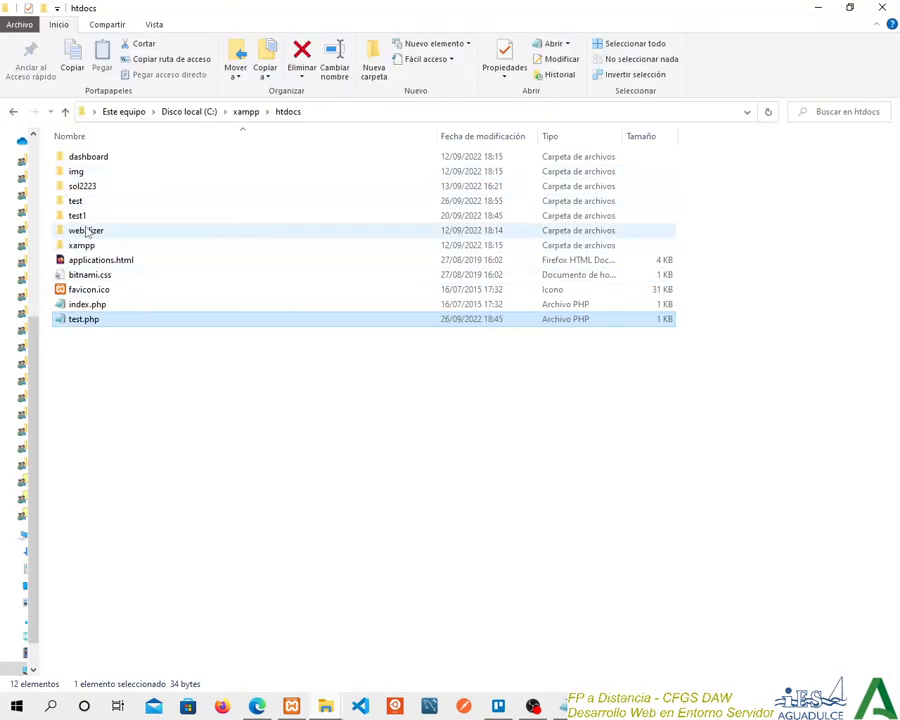
left_click(89, 204)
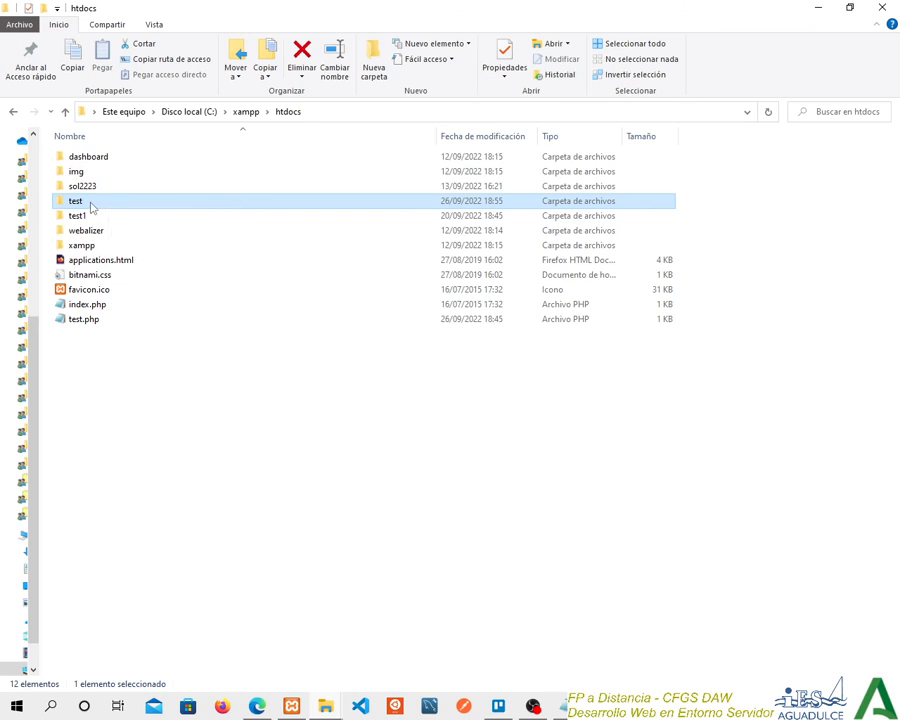
double_click(89, 204)
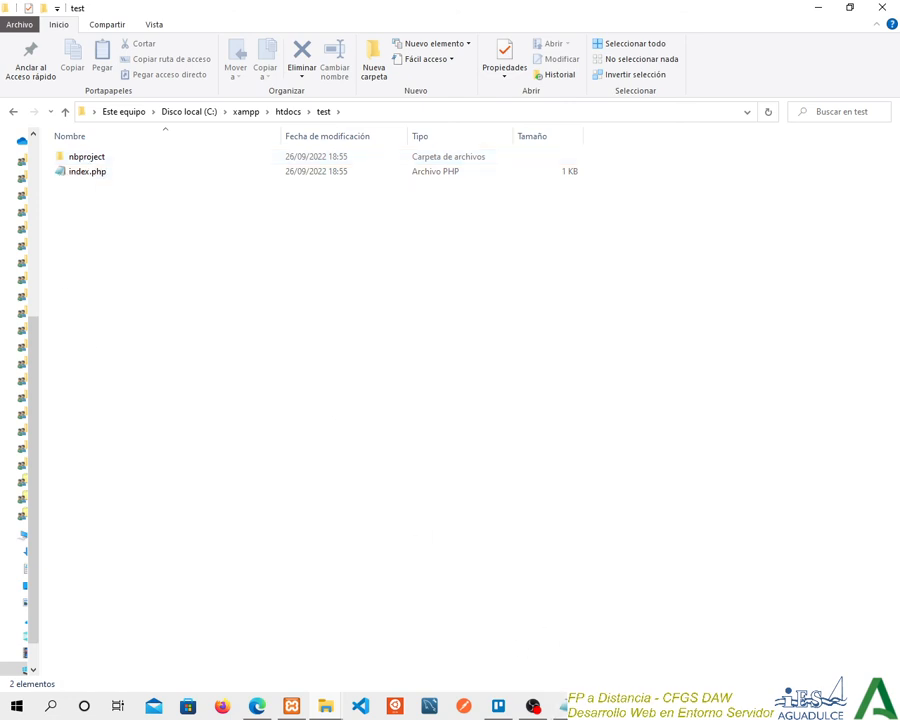
left_click(563, 706)
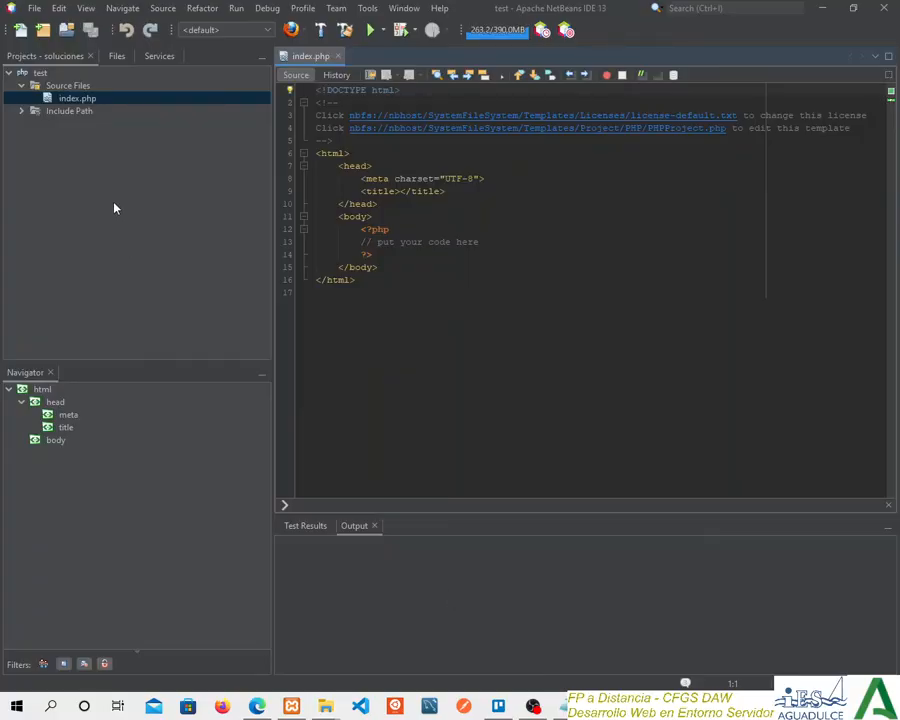
Replace the placeholder comment in the PHP block of index.php with echo 'hola mundo!'; and save the file.
left_click(480, 241)
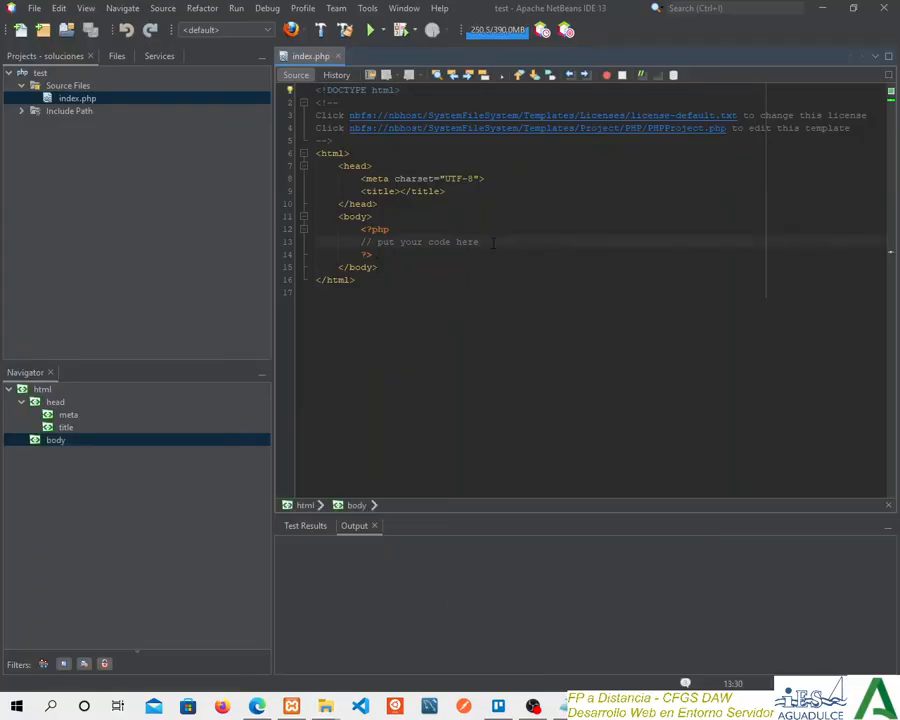
key("shift+Home")
key("Delete")
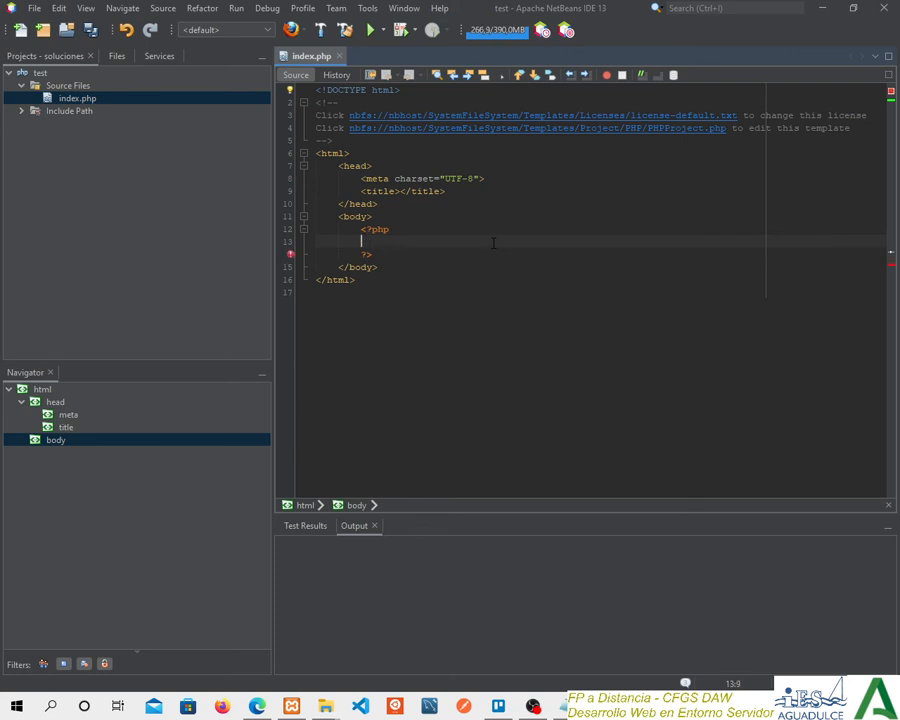
type("echo \"")
type("gh")
key("BackSpace")
key("BackSpace")
key("BackSpace")
type("'gh")
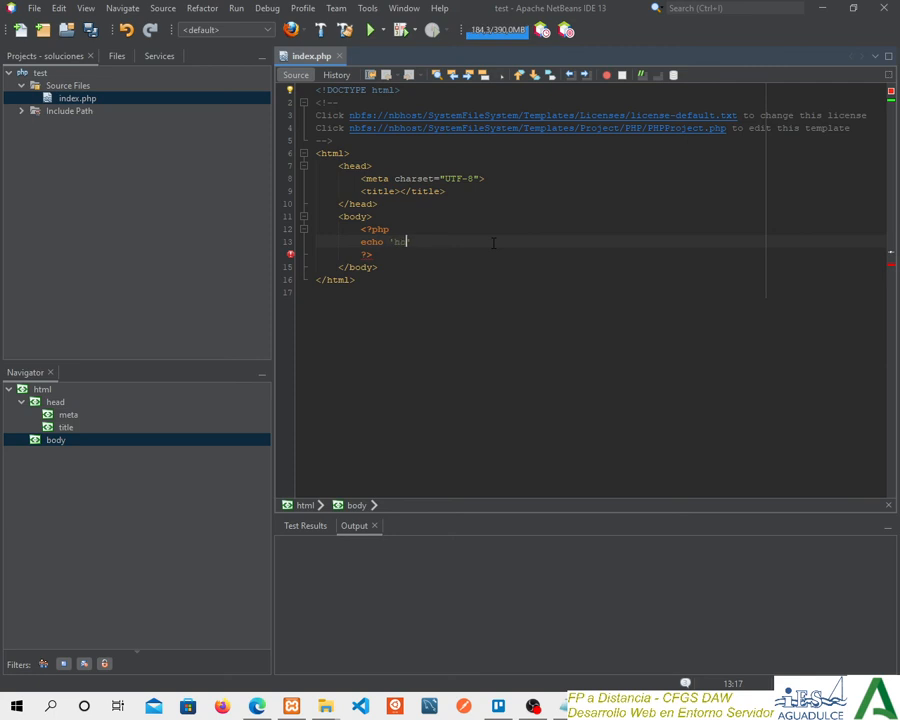
type("la mundo!'")
type(";")
key("ctrl+s")
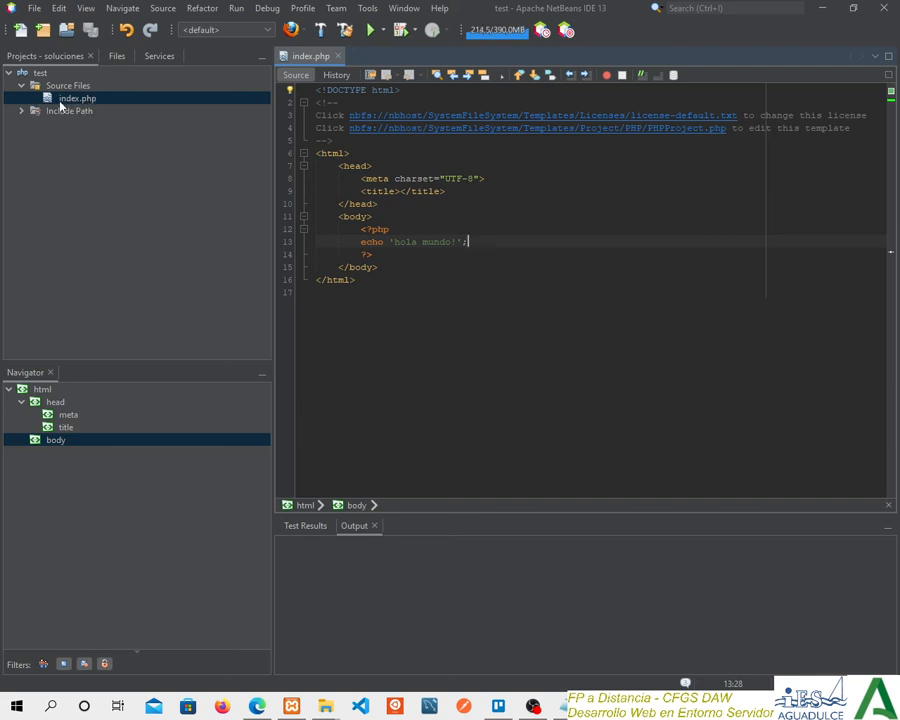
Check Apache's status in the XAMPP Control Panel and review the test project's Run Configuration properties in NetBeans without changing them.
left_click(292, 704)
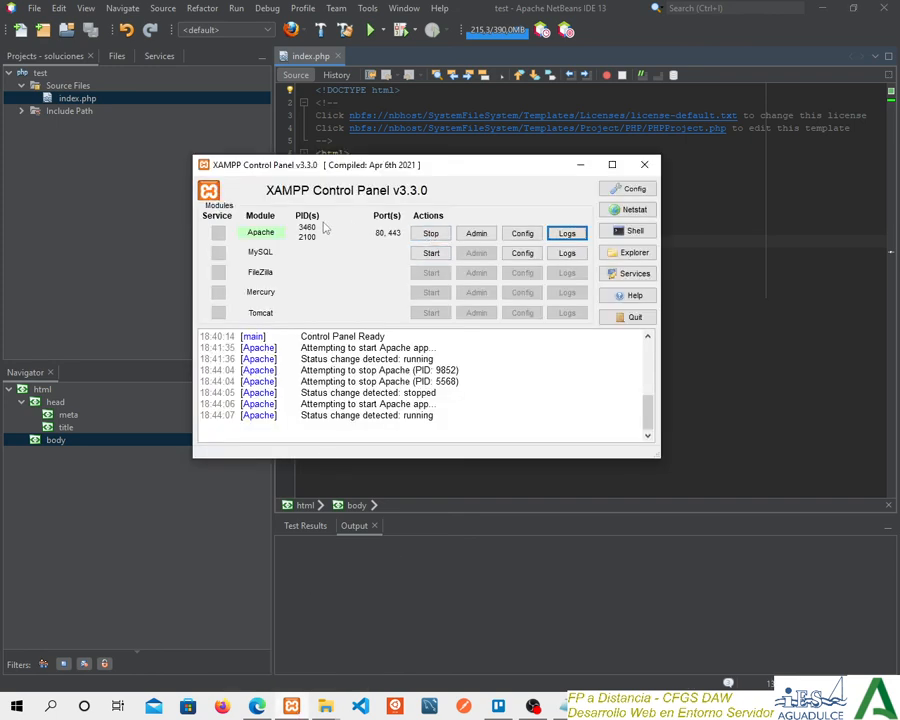
left_click(580, 164)
right_click(36, 76)
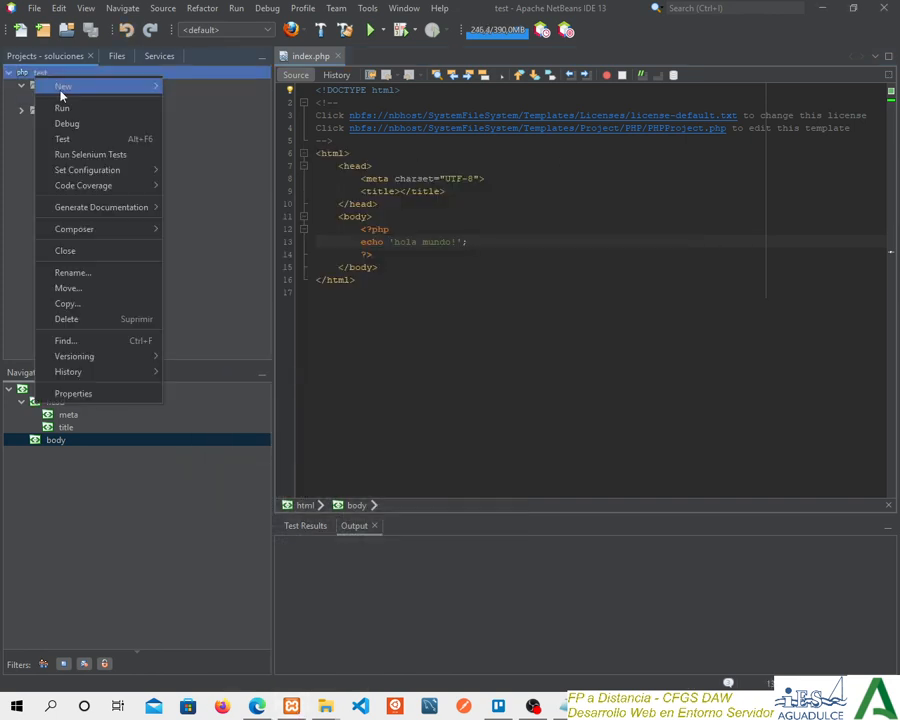
left_click(71, 276)
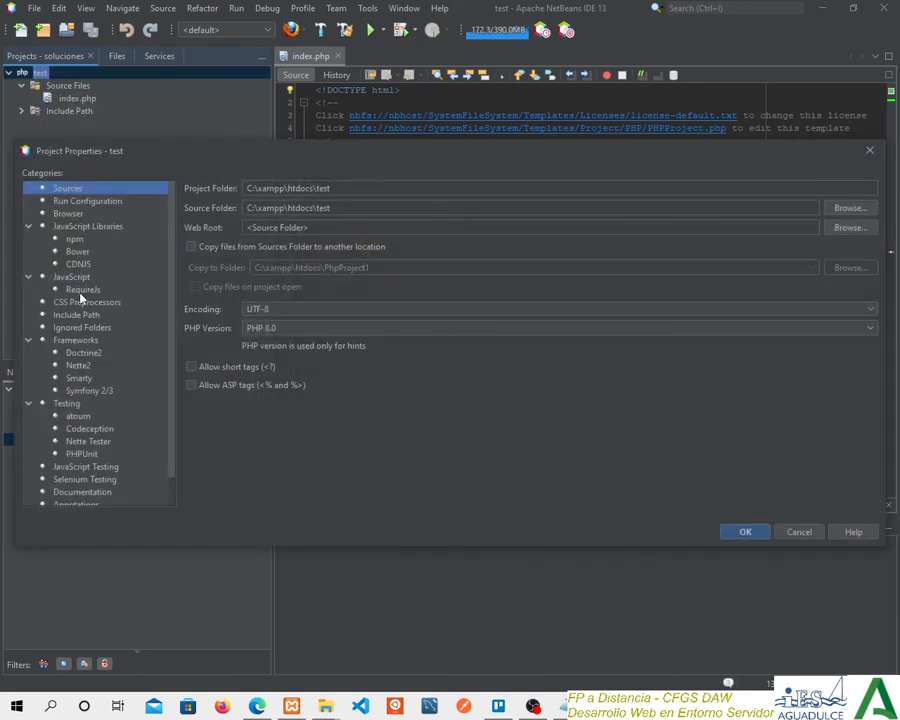
left_click(90, 201)
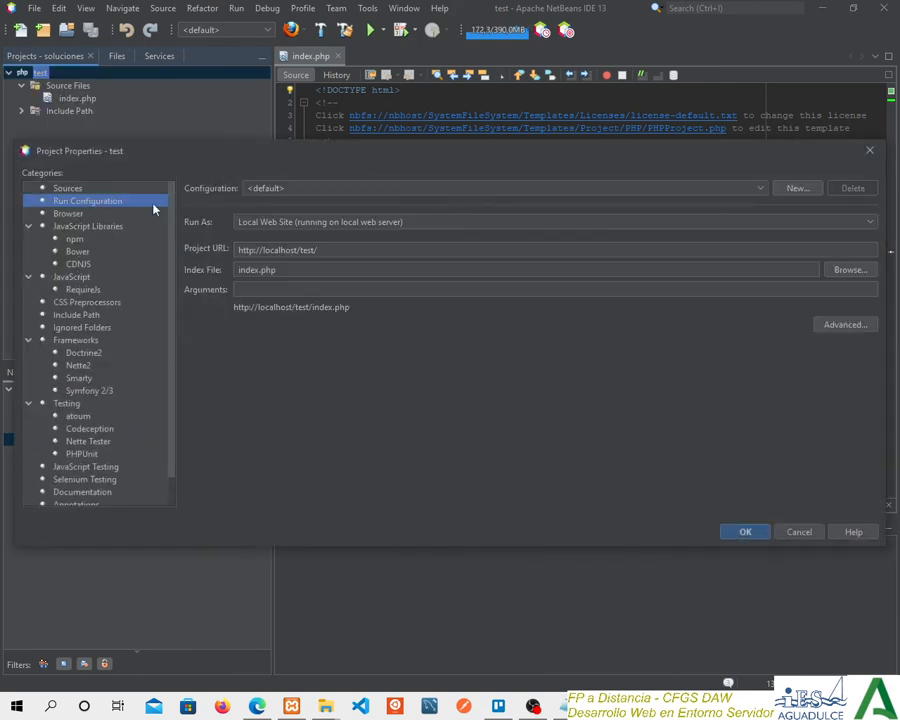
left_click(265, 226)
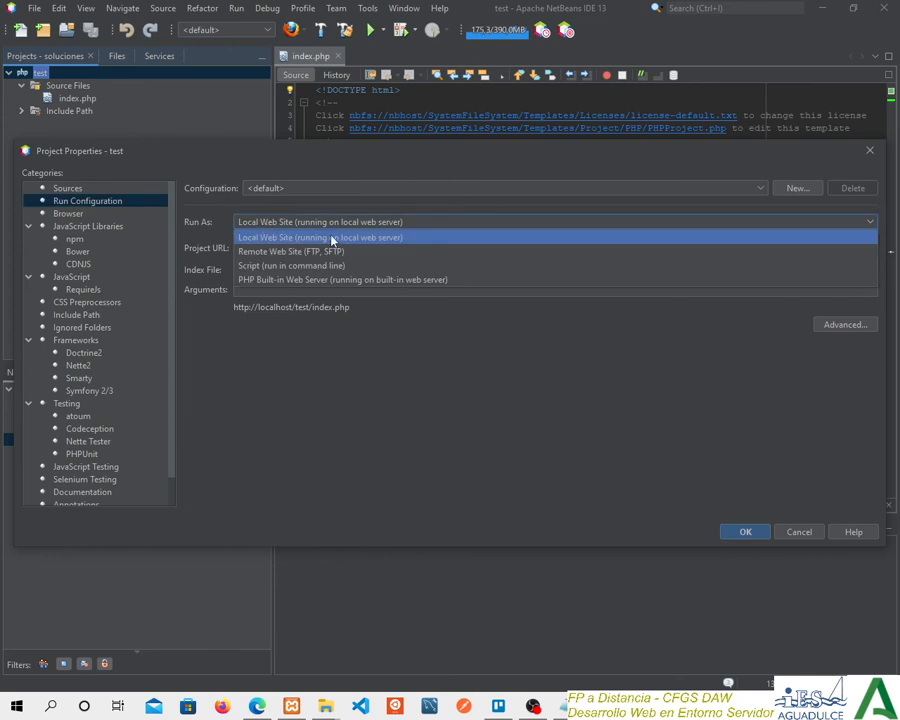
left_click(213, 170)
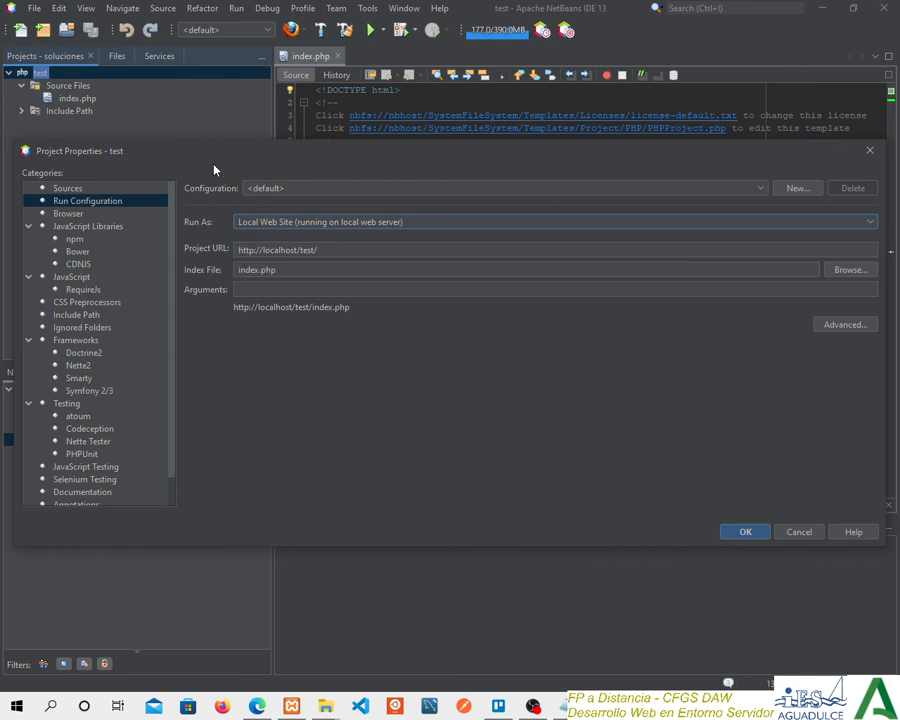
left_click(811, 539)
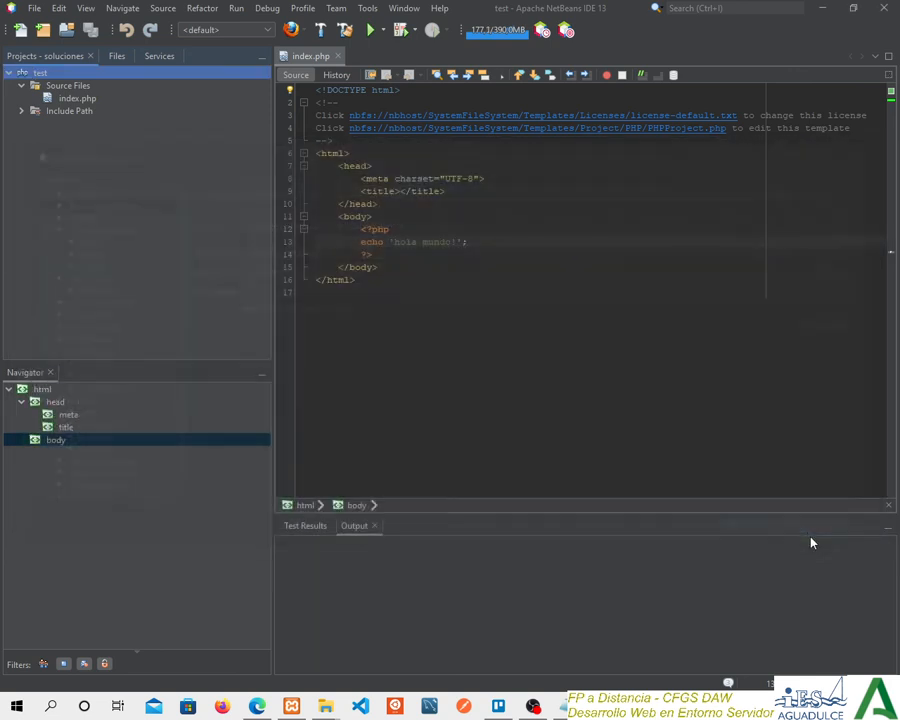
Run index.php in the browser, dismiss the password request, check the page's output text, and close the browser.
right_click(73, 100)
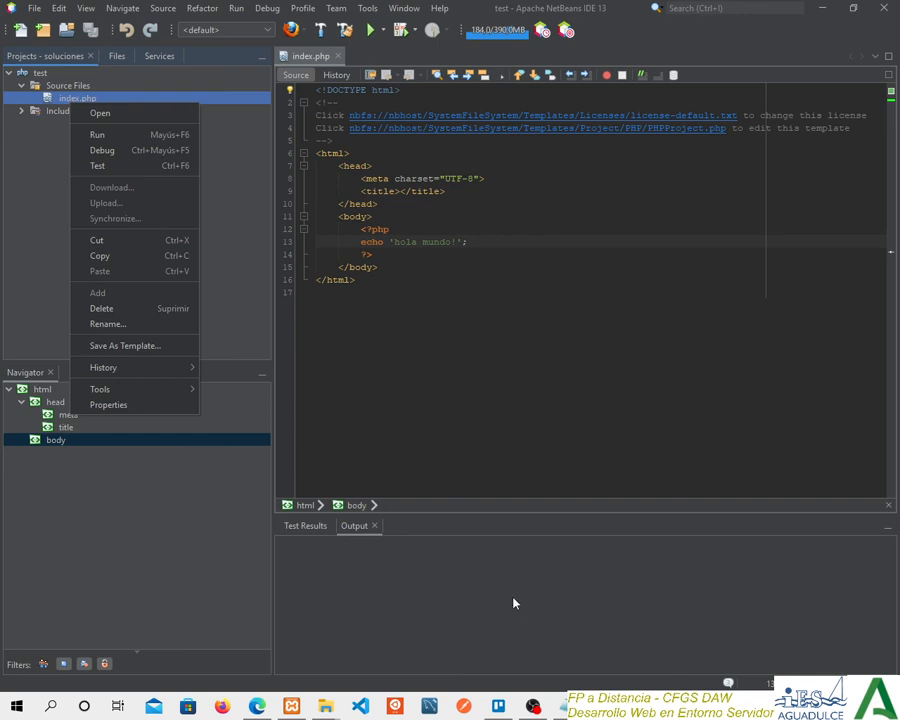
left_click(108, 140)
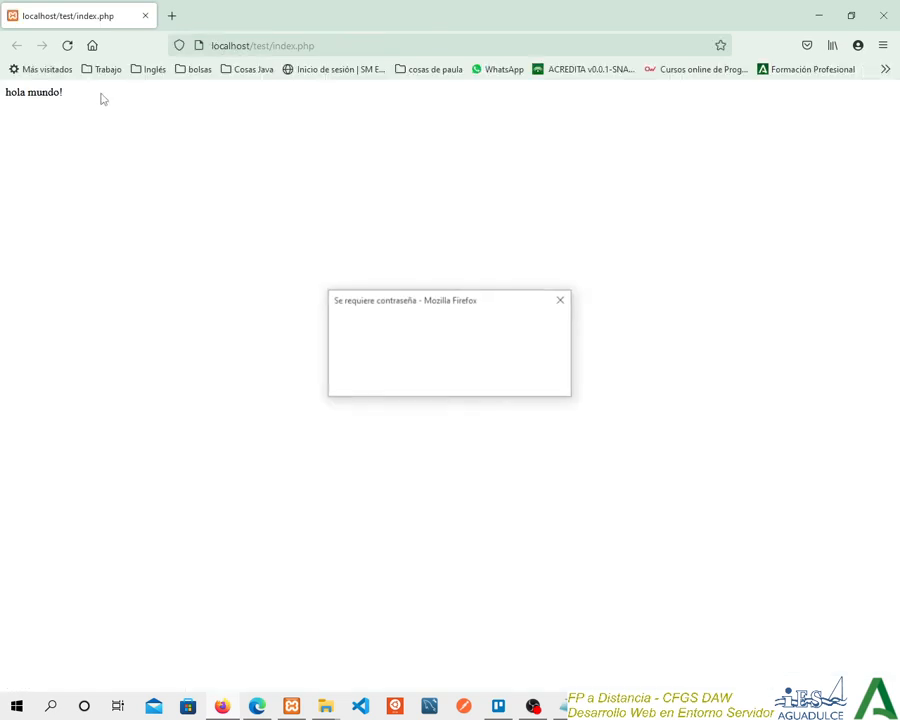
left_click(537, 381)
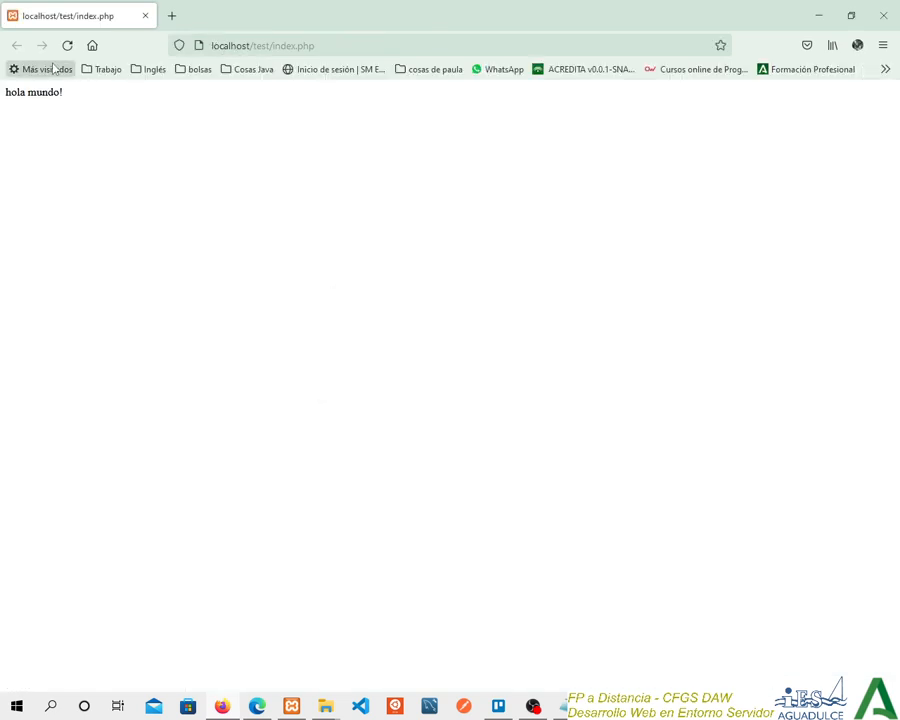
left_click_drag(63, 94, 5, 92)
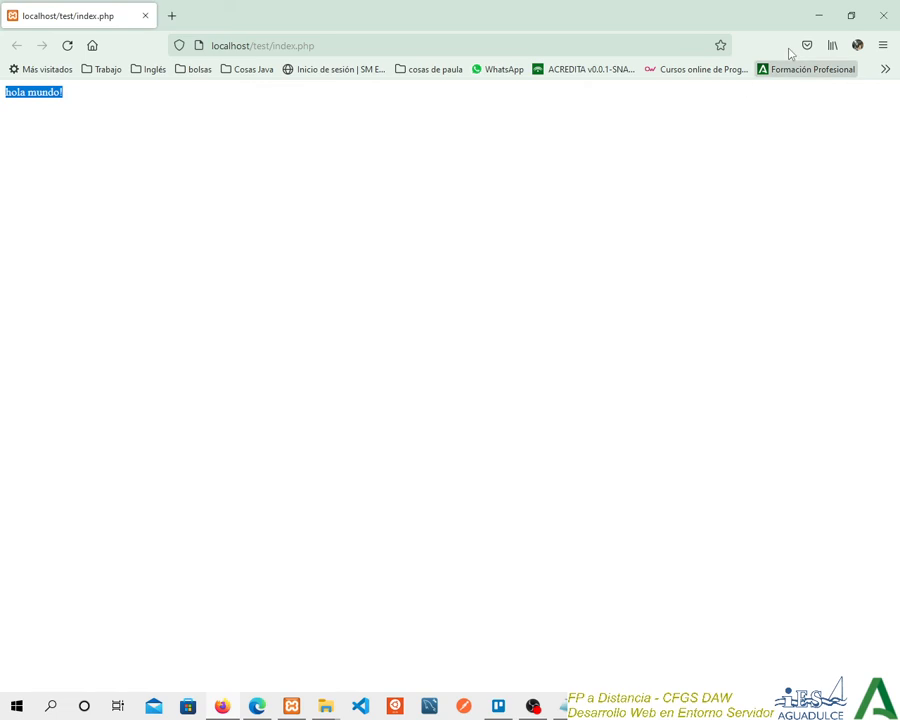
left_click(885, 16)
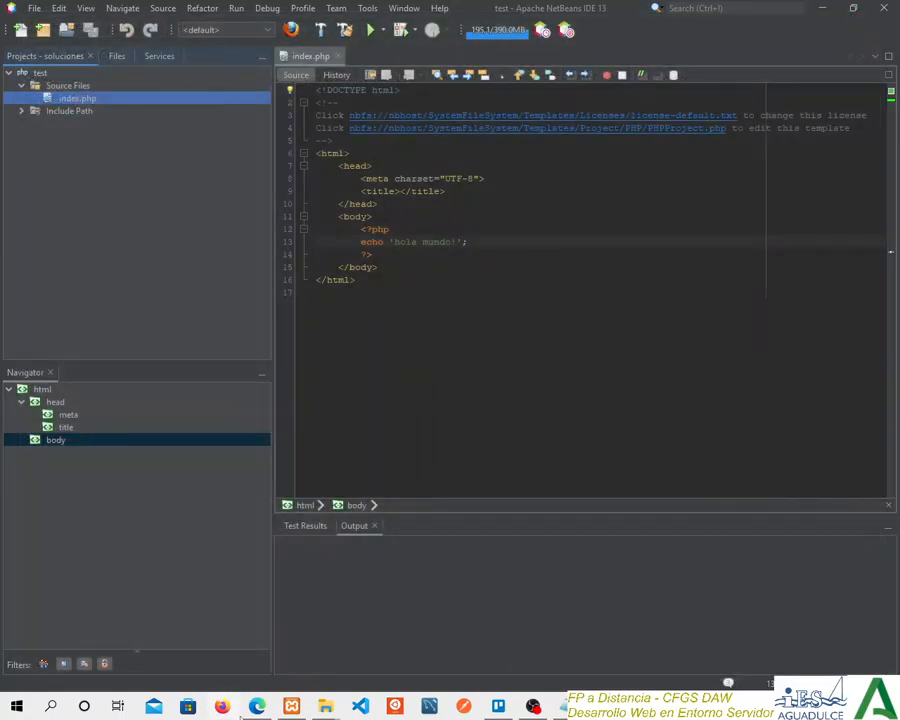
Switch to Edge, load localhost/test/index.php in place of the test.php page, check its output, and return to NetBeans.
left_click(257, 706)
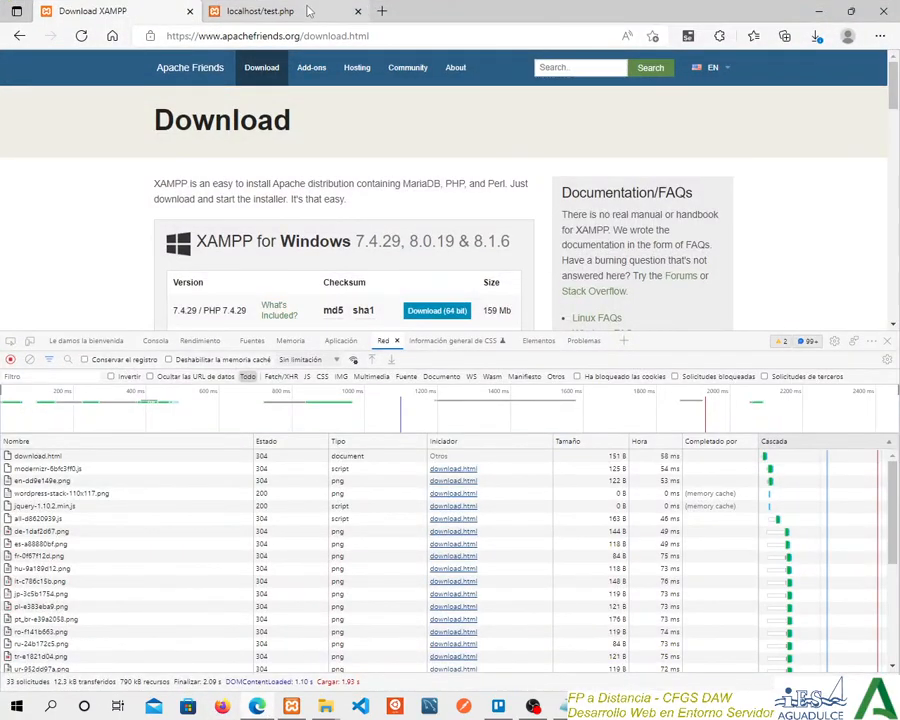
left_click(308, 11)
left_click_drag(208, 36, 338, 51)
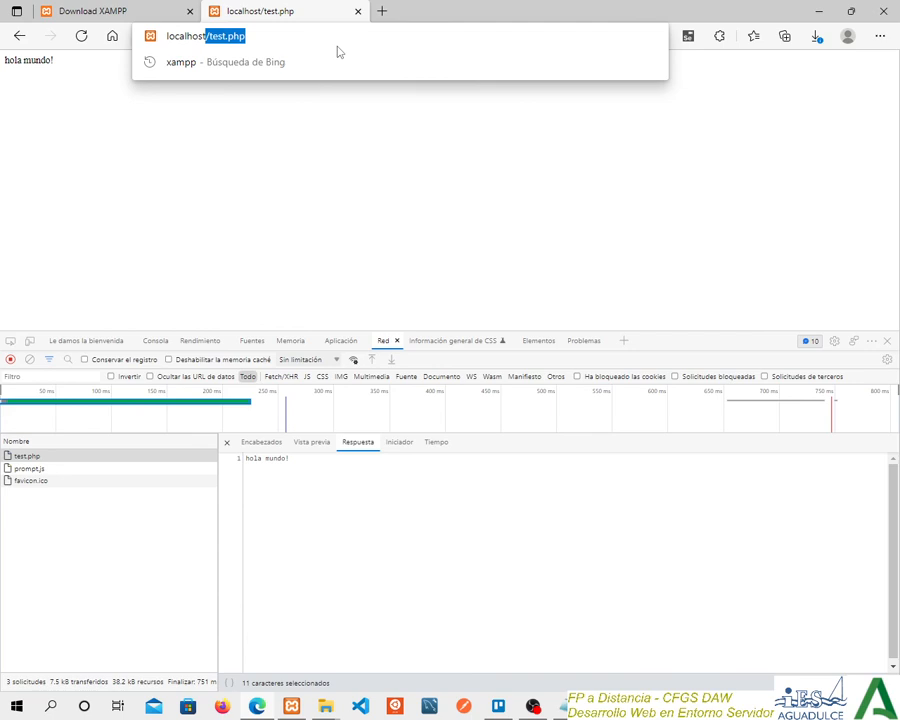
type("te")
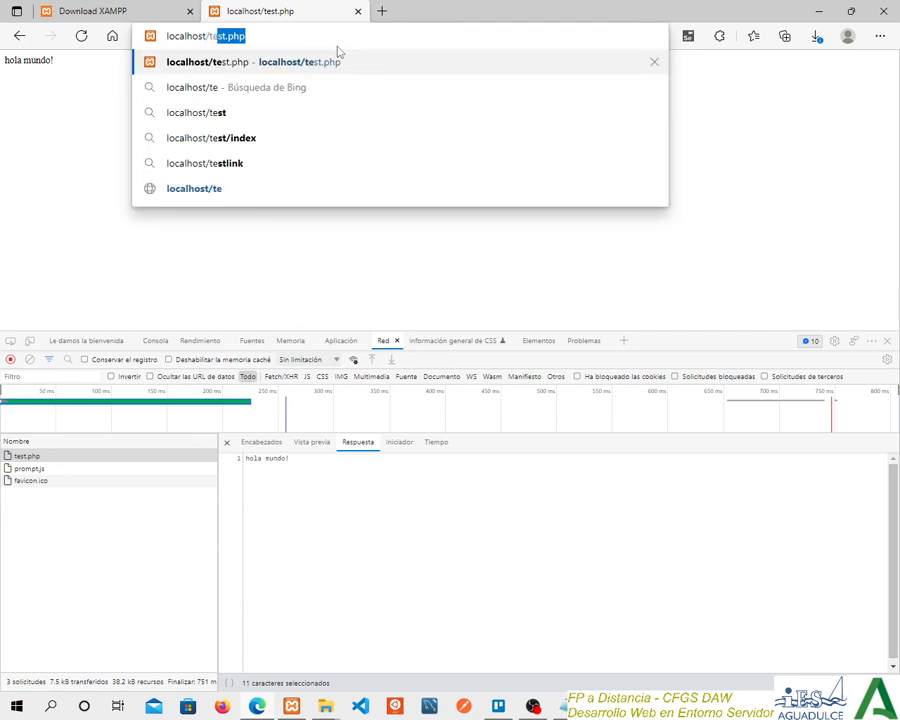
type("st/")
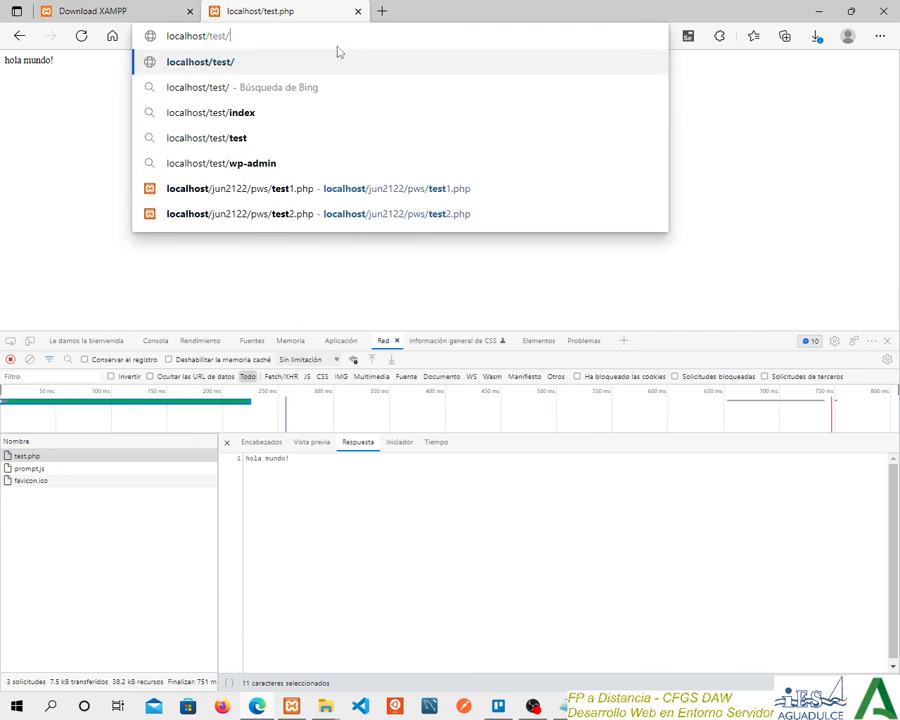
type("inde.")
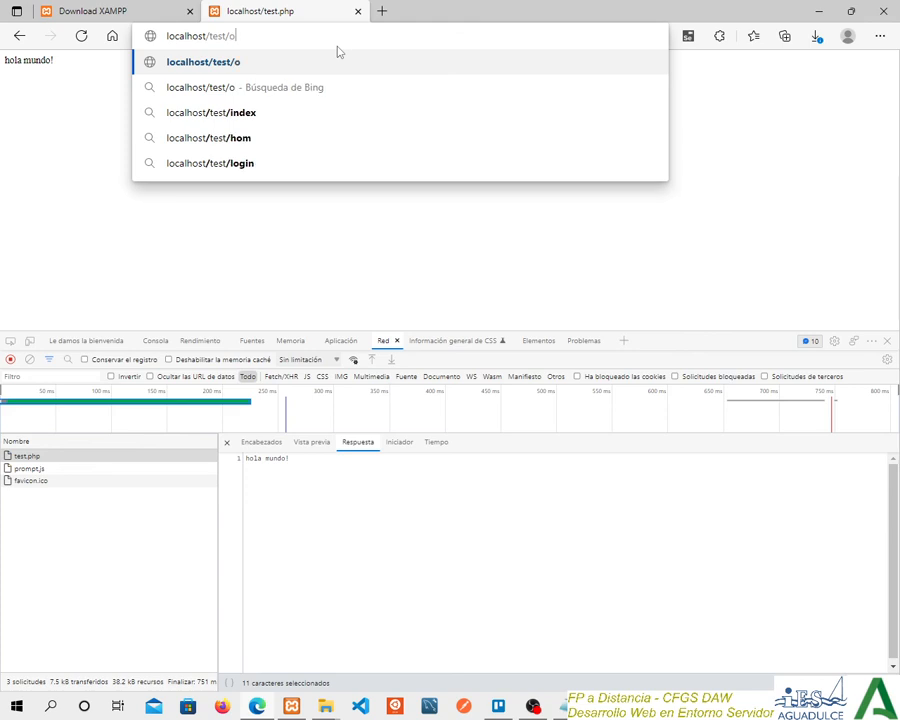
key("BackSpace")
type("x.php")
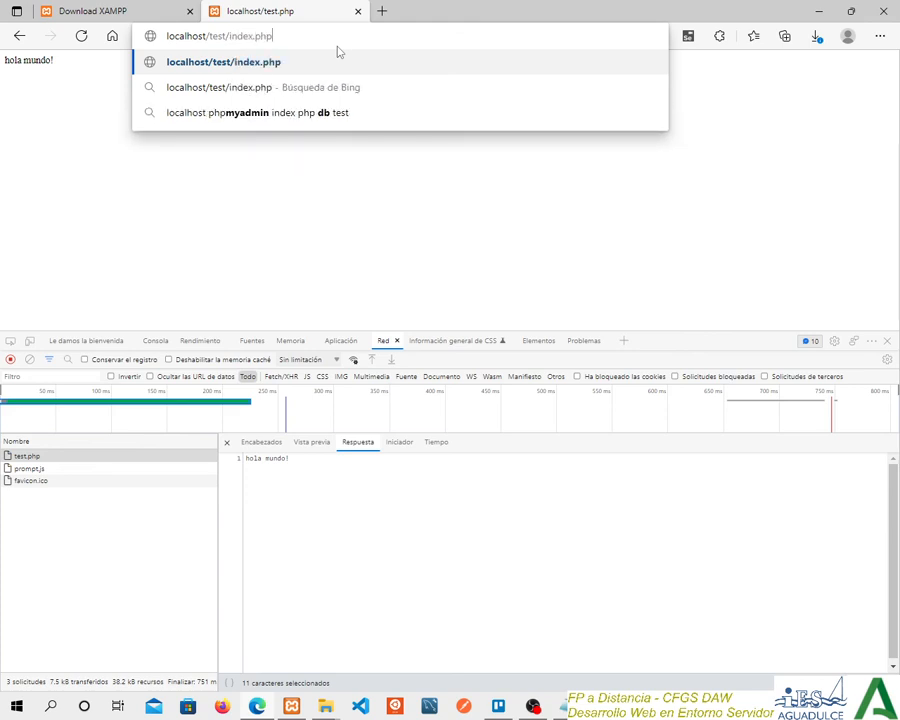
key("Return")
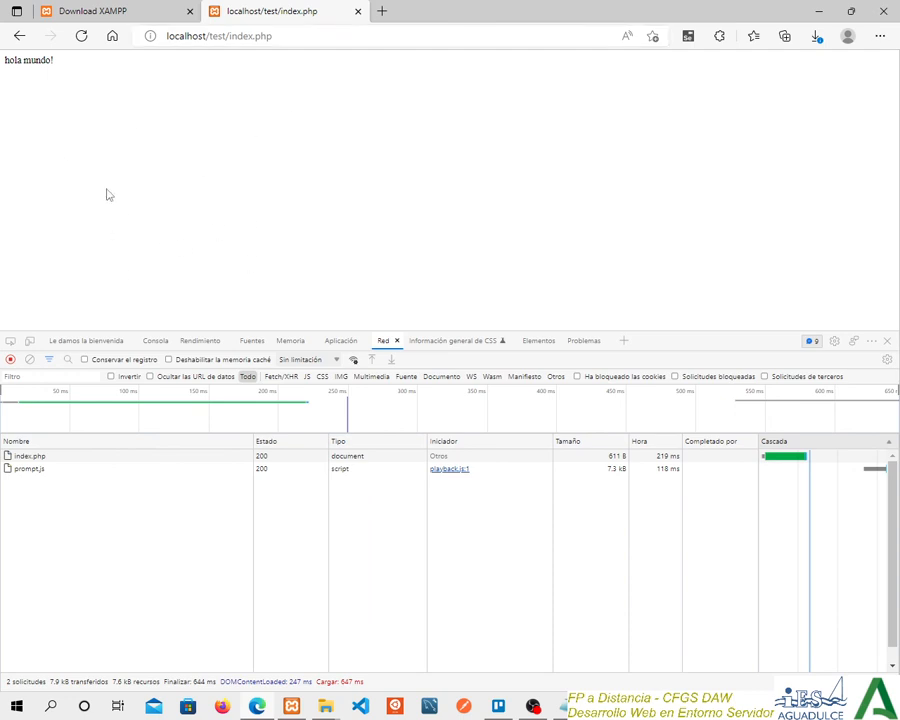
left_click(282, 37)
left_click(221, 201)
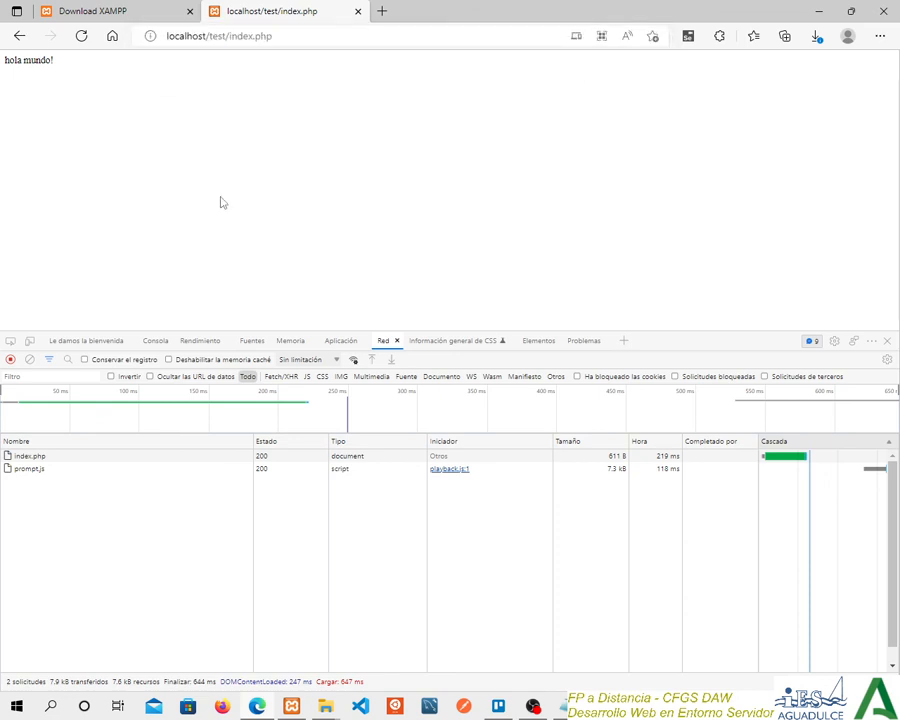
left_click(818, 11)
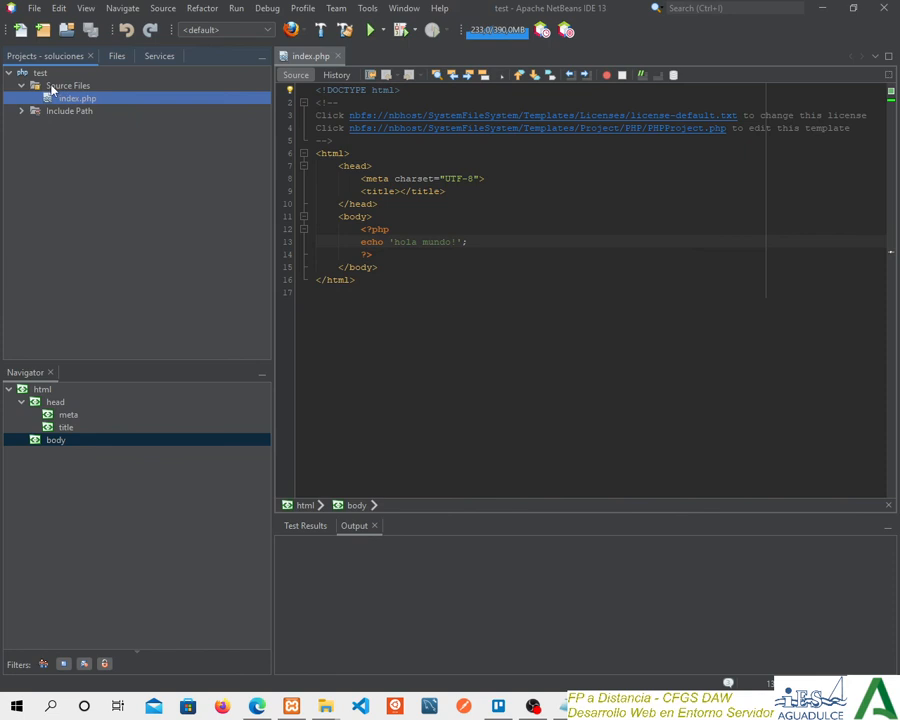
Start a new project of type PHP Application and name it test3.
left_click(43, 32)
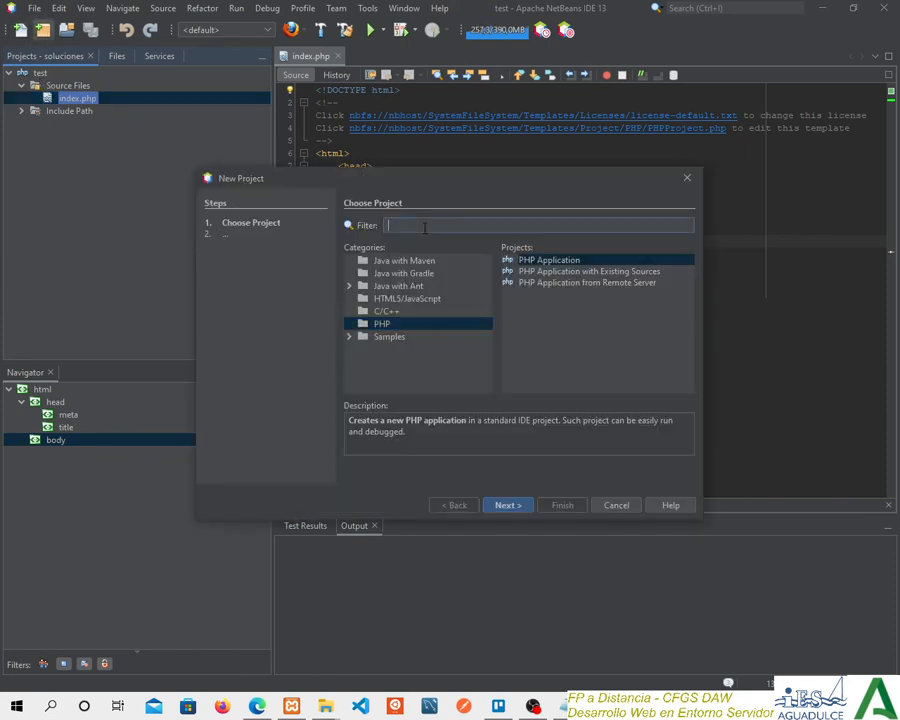
type("test3")
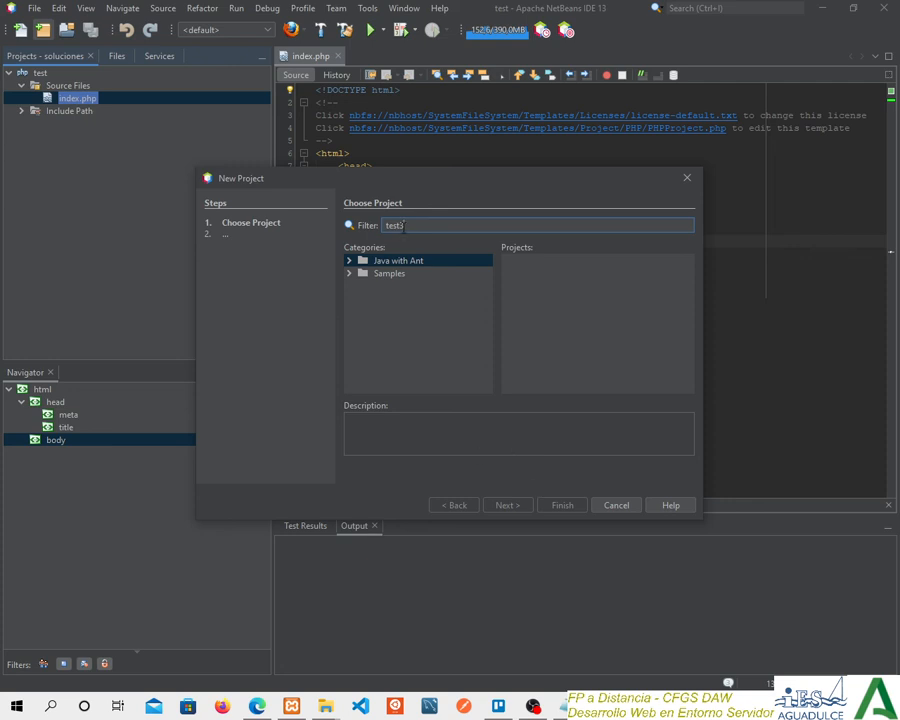
key("ctrl+a")
key("BackSpace")
left_click(382, 323)
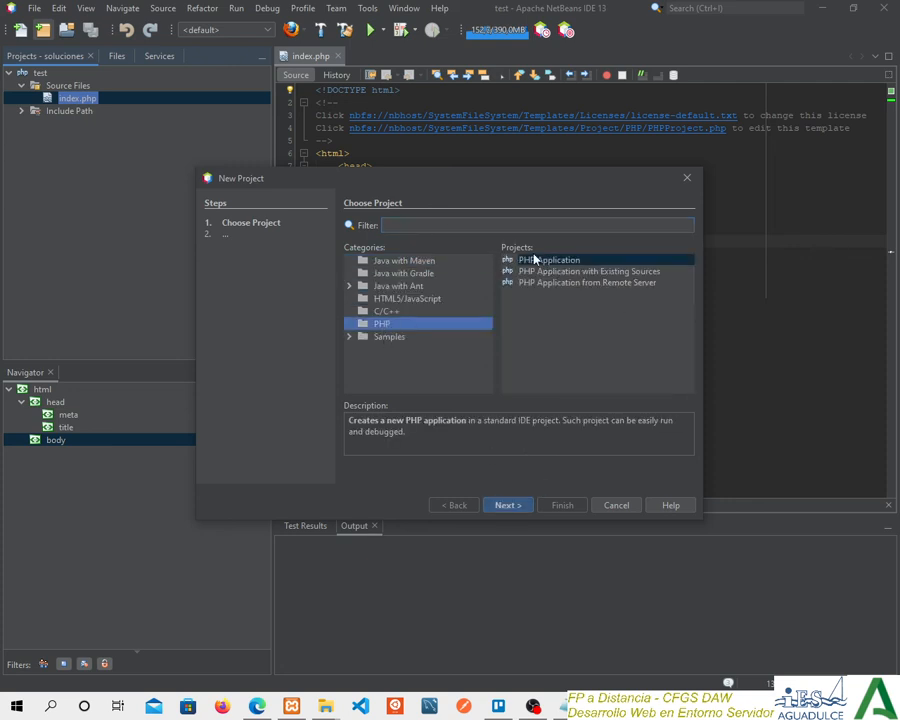
left_click(512, 505)
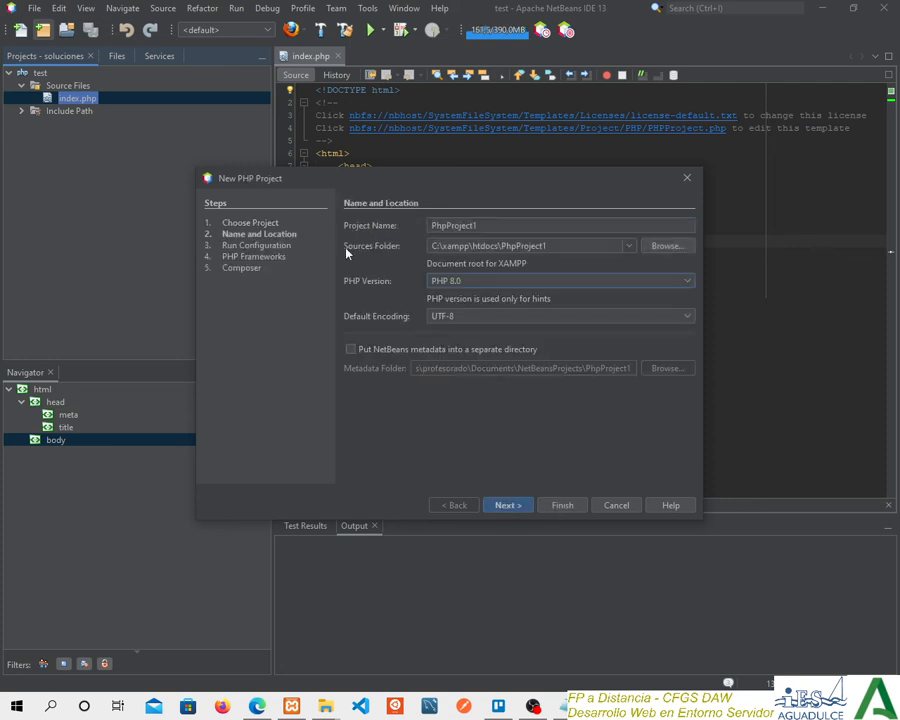
type("test3")
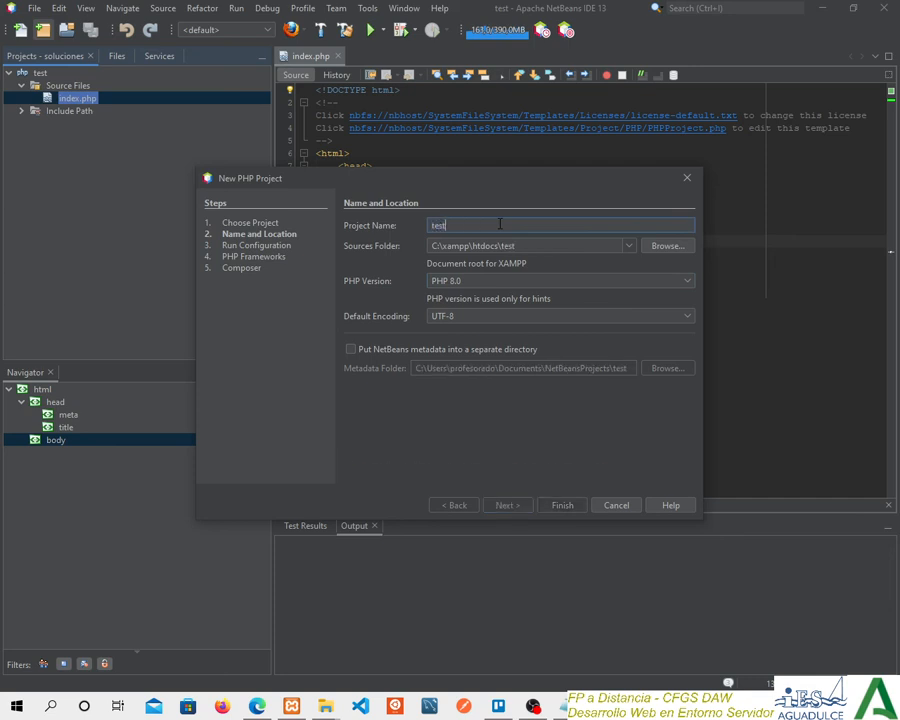
Examine the proposed htdocs sources path and choose the cosas folder inside DWES as the project's sources folder instead.
left_click(536, 245)
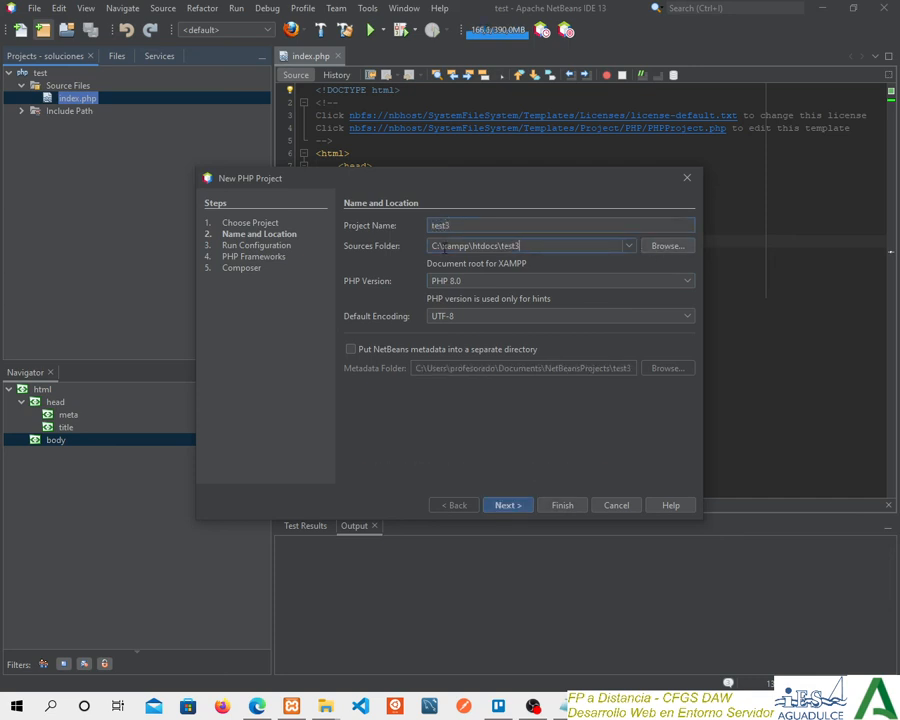
left_click_drag(443, 246, 497, 247)
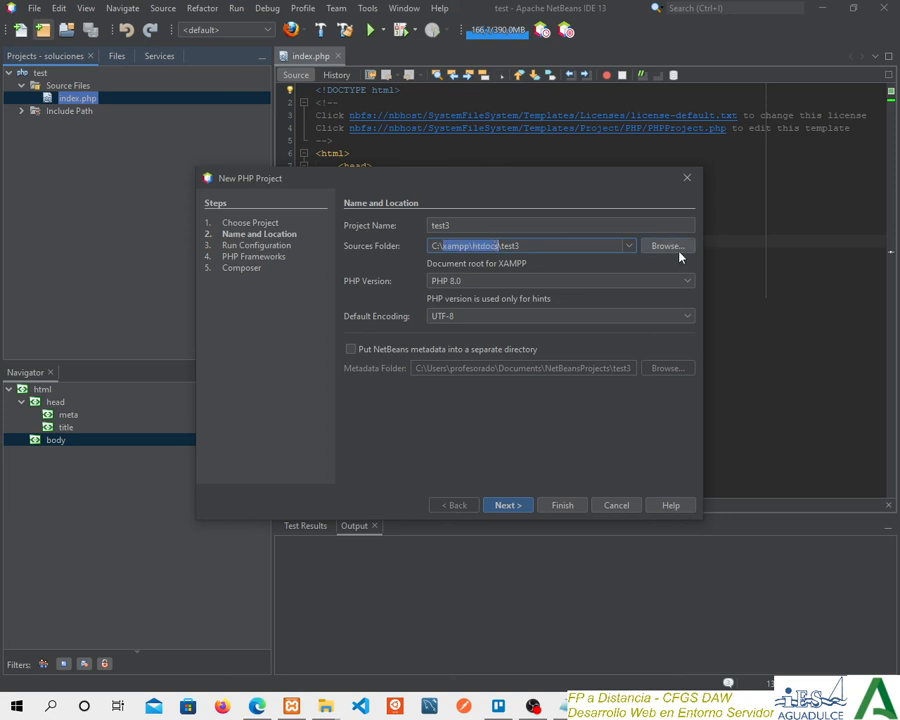
key("Right")
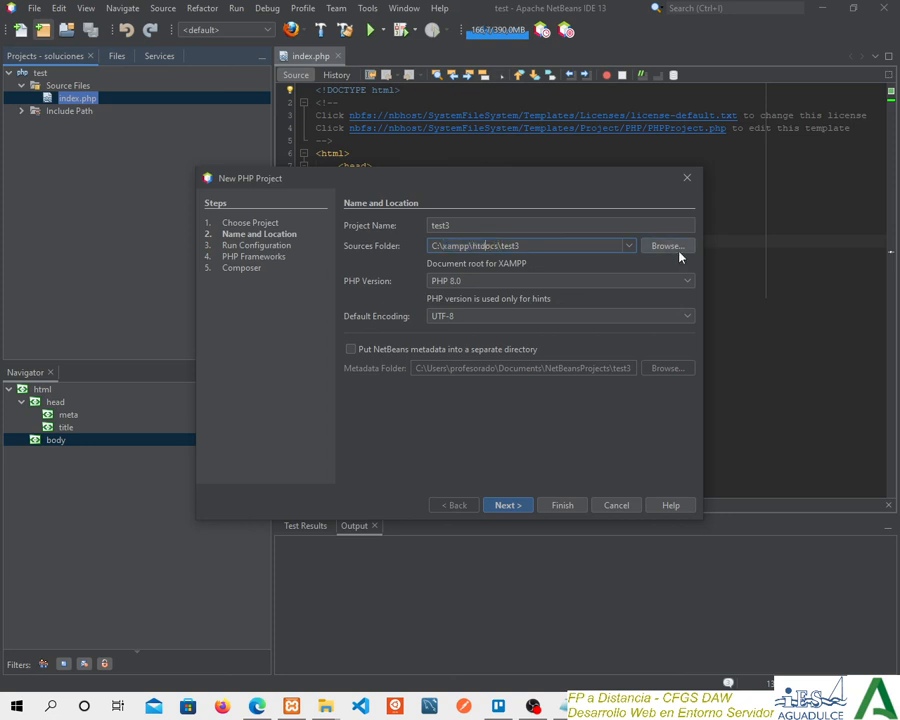
key("Left")
key("Left")
left_click(666, 245)
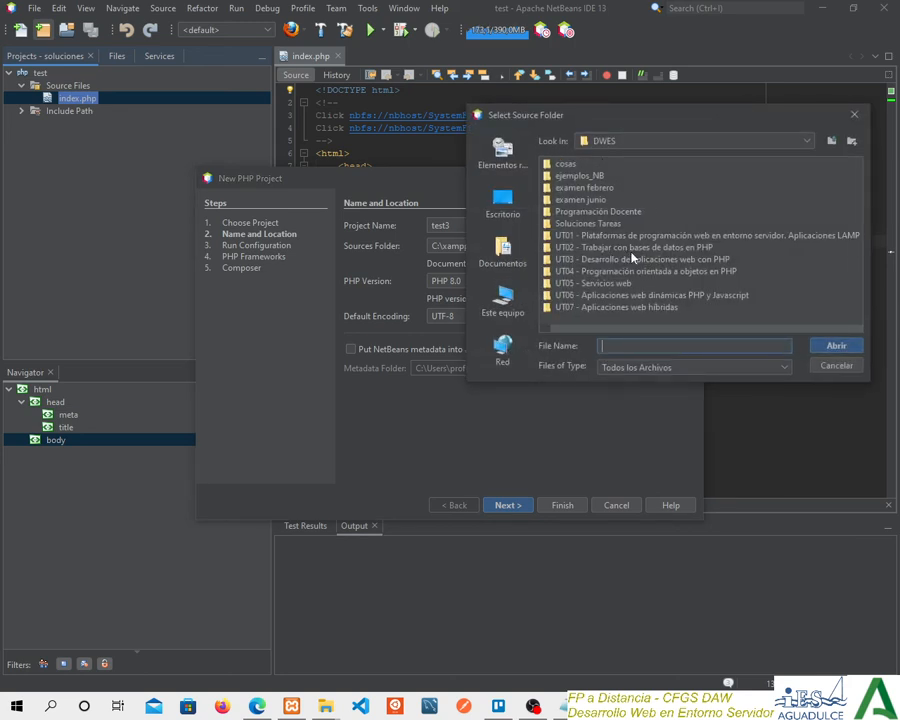
left_click(547, 165)
left_click(575, 164)
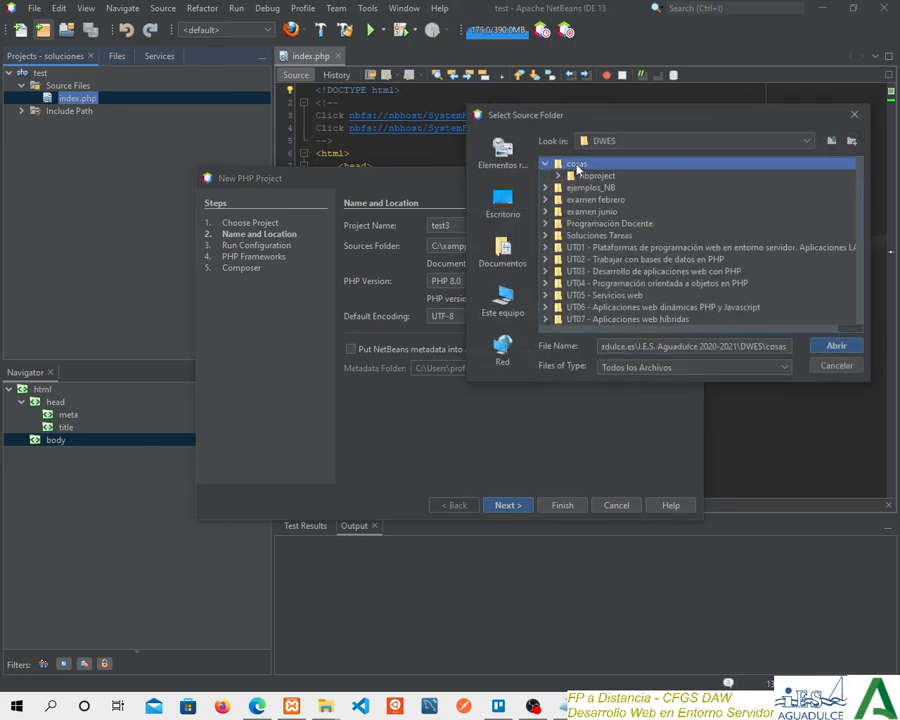
left_click(836, 346)
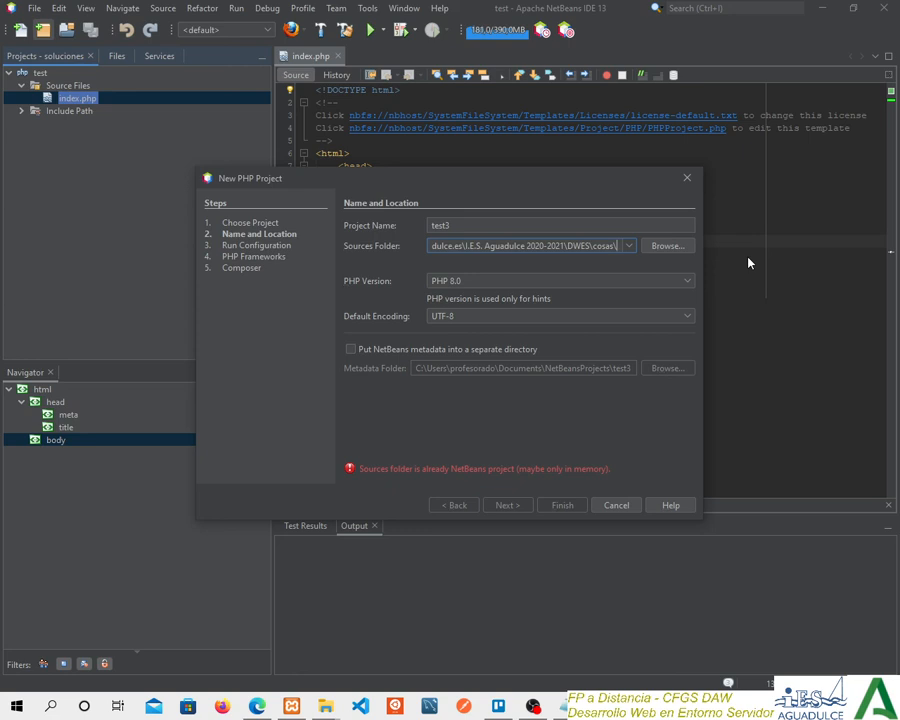
Extend the sources folder path with a test3 subfolder inside cosas, reusing the project name.
type("\\")
left_click(462, 227)
double_click(462, 227)
key("ctrl+c")
left_click(614, 245)
key("ctrl+v")
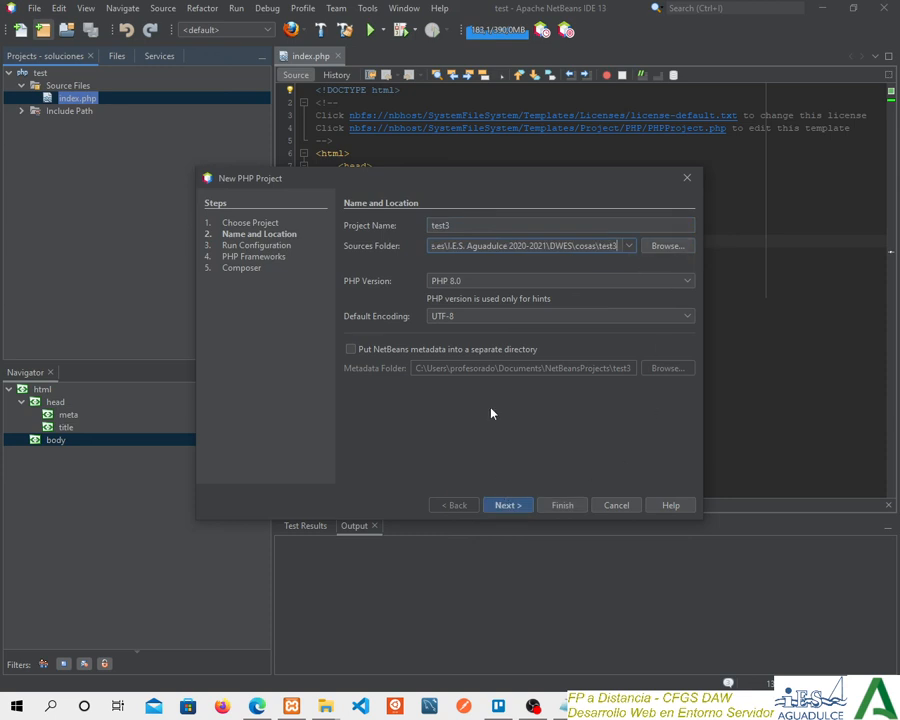
Review the PHP version and default encoding choices without changing them, and look at the Run Configuration page.
left_click(460, 281)
left_click(460, 281)
left_click(463, 312)
left_click(461, 320)
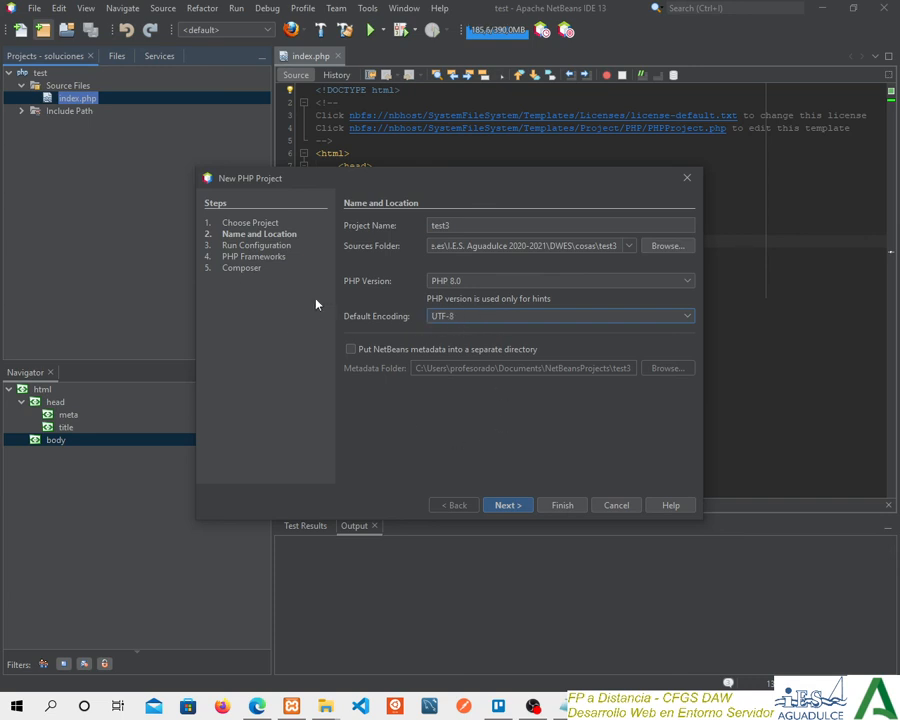
left_click(512, 504)
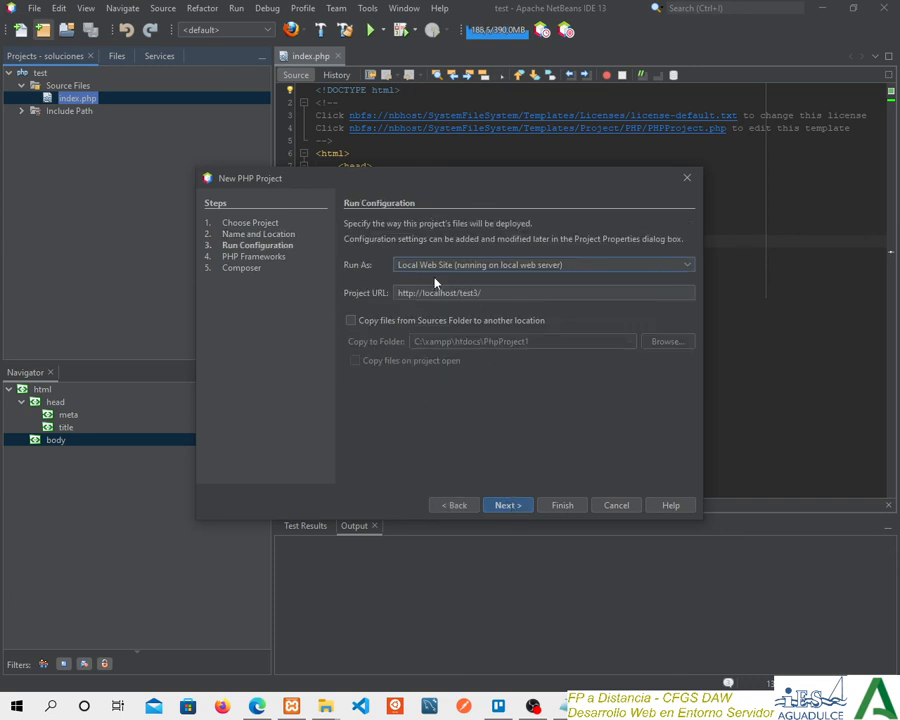
Return to the Name and Location page and examine the full sources folder path and the project name.
left_click(454, 505)
left_click_drag(553, 245, 790, 245)
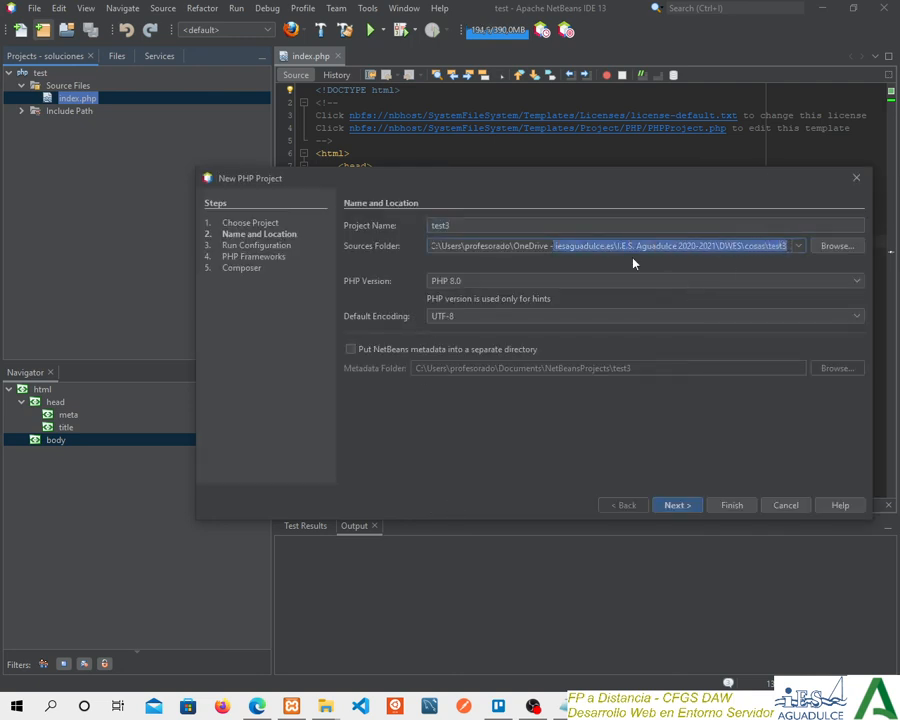
left_click(703, 245)
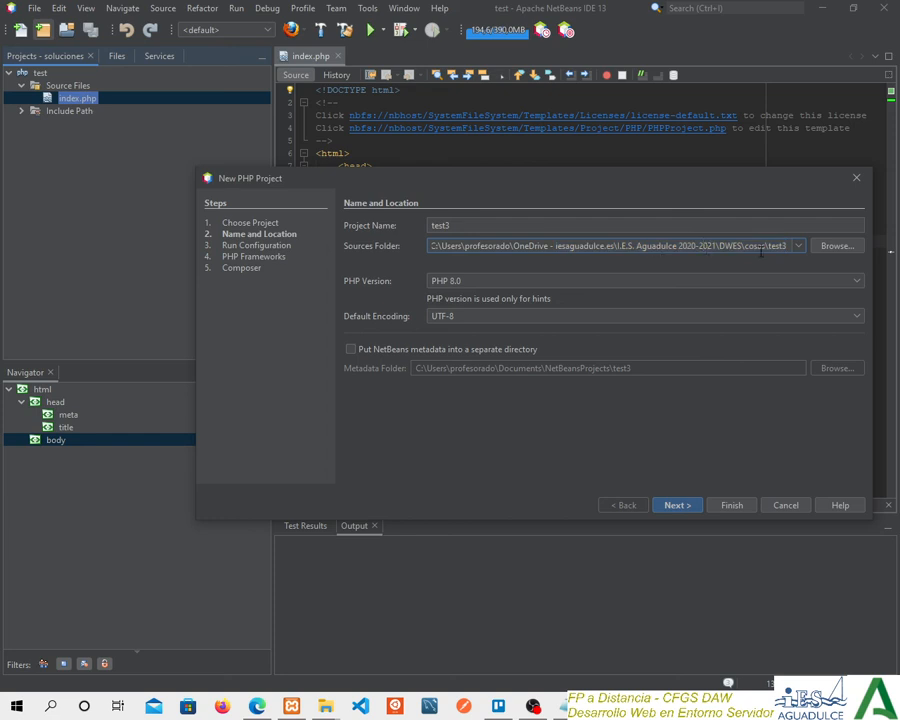
left_click_drag(789, 245, 768, 246)
triple_click(623, 250)
key("shift+Left")
key("shift+Left")
key("shift+Left")
key("shift+Left")
key("shift+Left")
key("shift+Left")
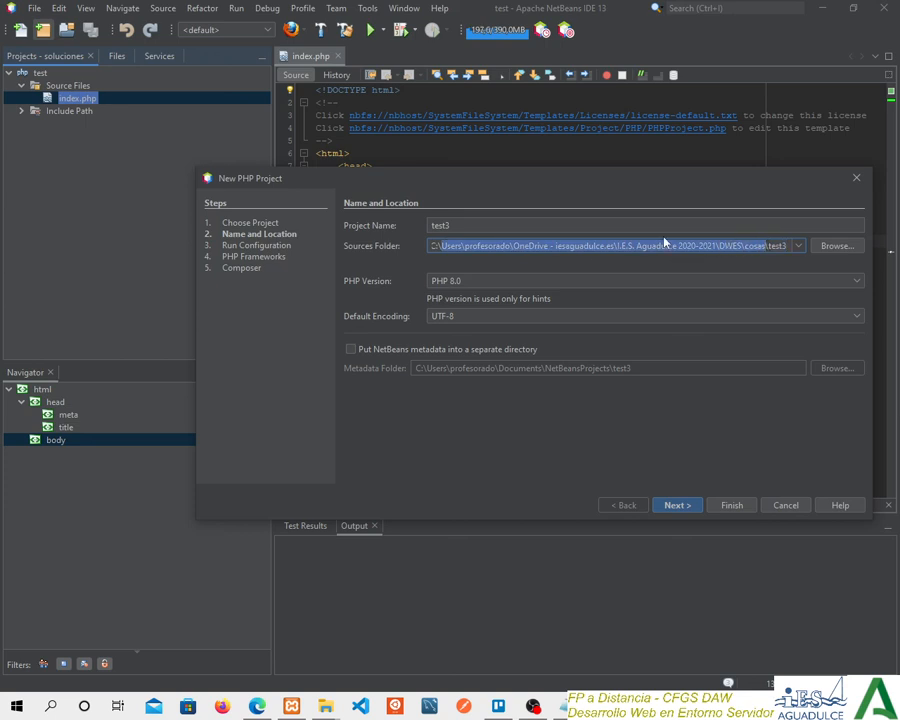
left_click(514, 226)
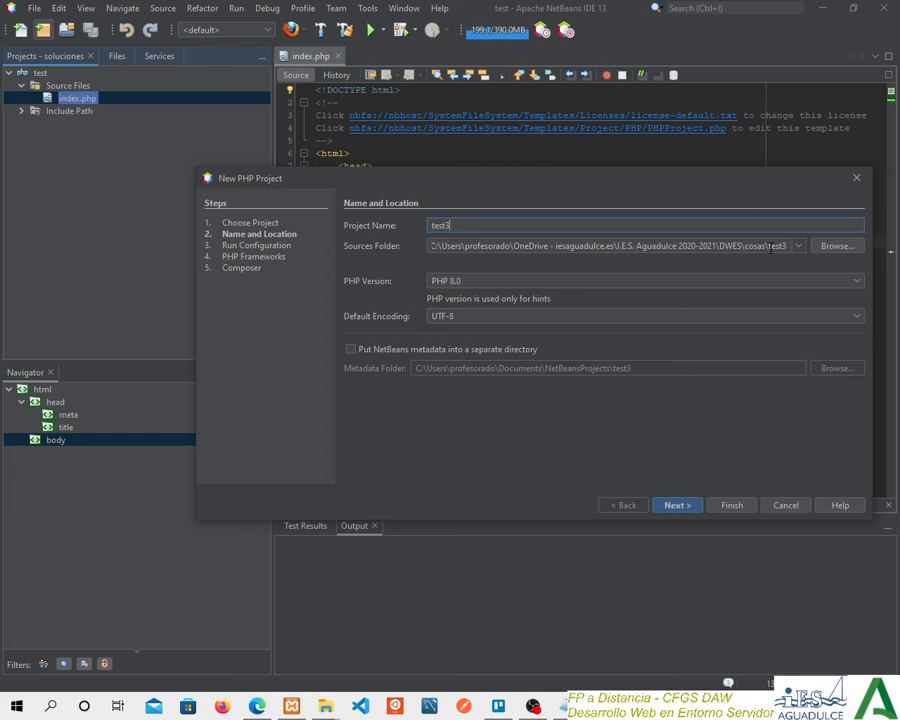
left_click(786, 246)
left_click_drag(786, 246, 513, 246)
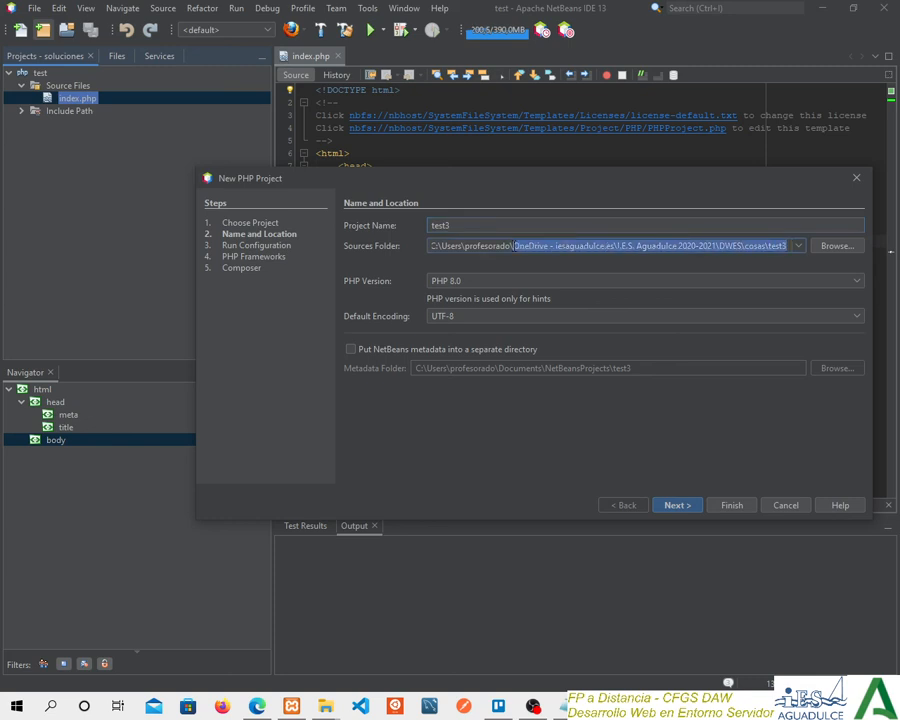
key("shift+Tab")
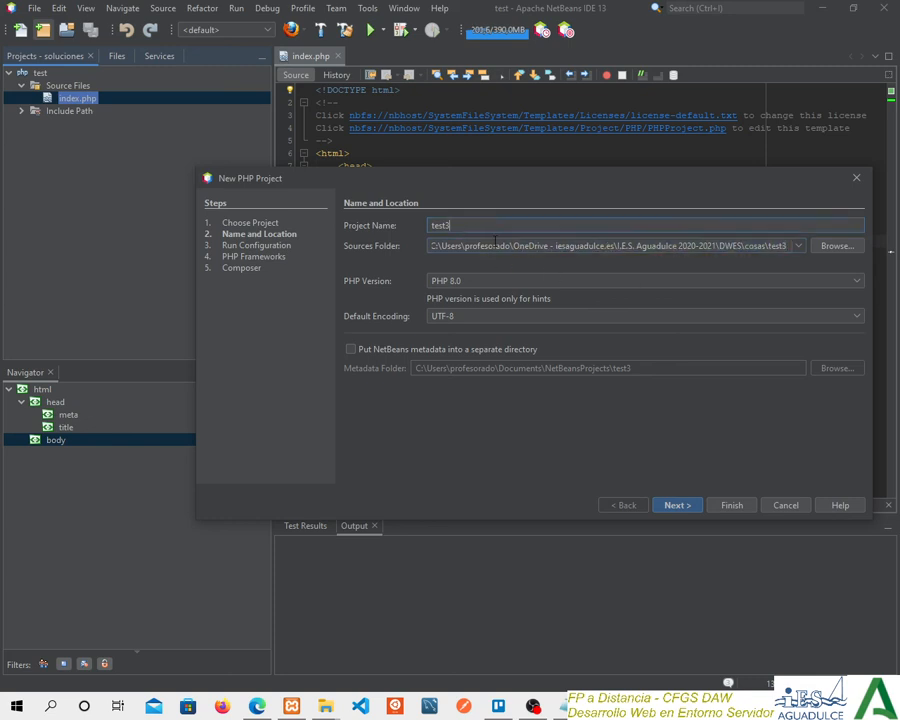
left_click(515, 246)
Enable copying files from the Sources Folder to another location in the Run Configuration, and recheck the sources folder path.
left_click(677, 506)
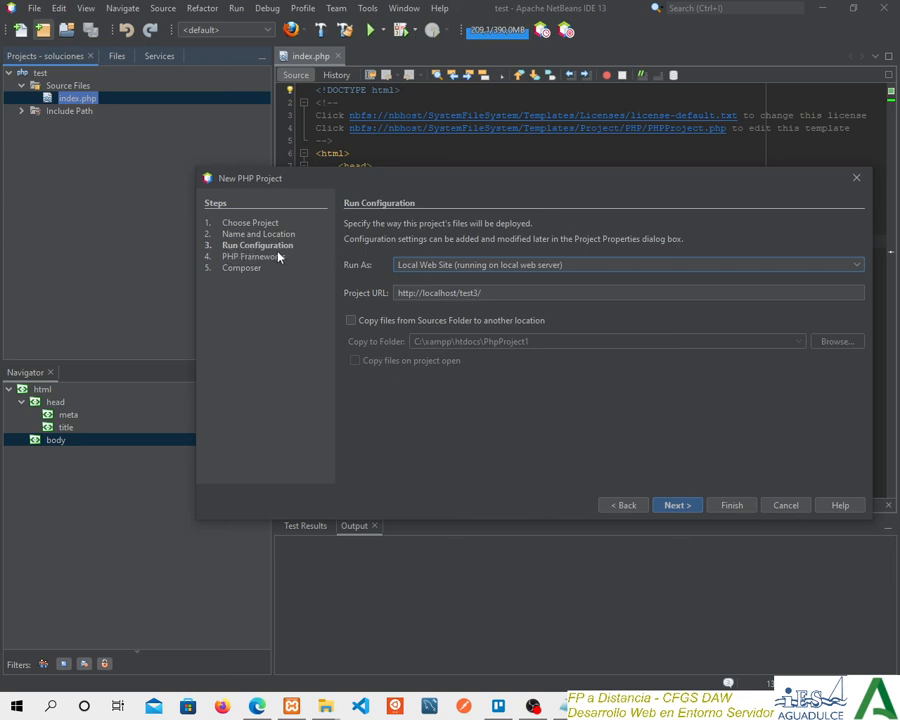
left_click(350, 321)
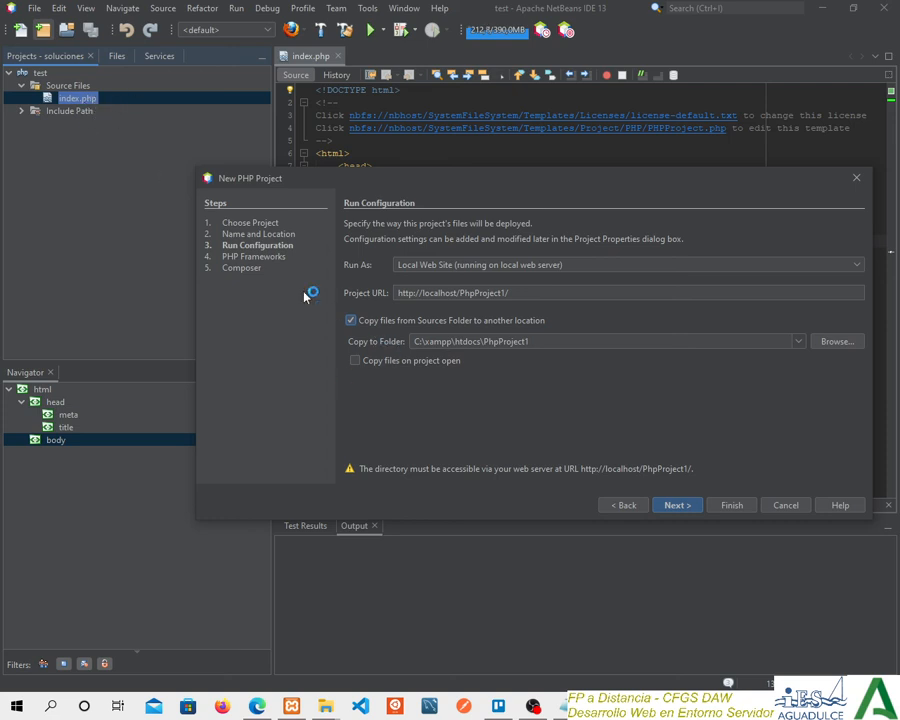
left_click(623, 505)
triple_click(458, 252)
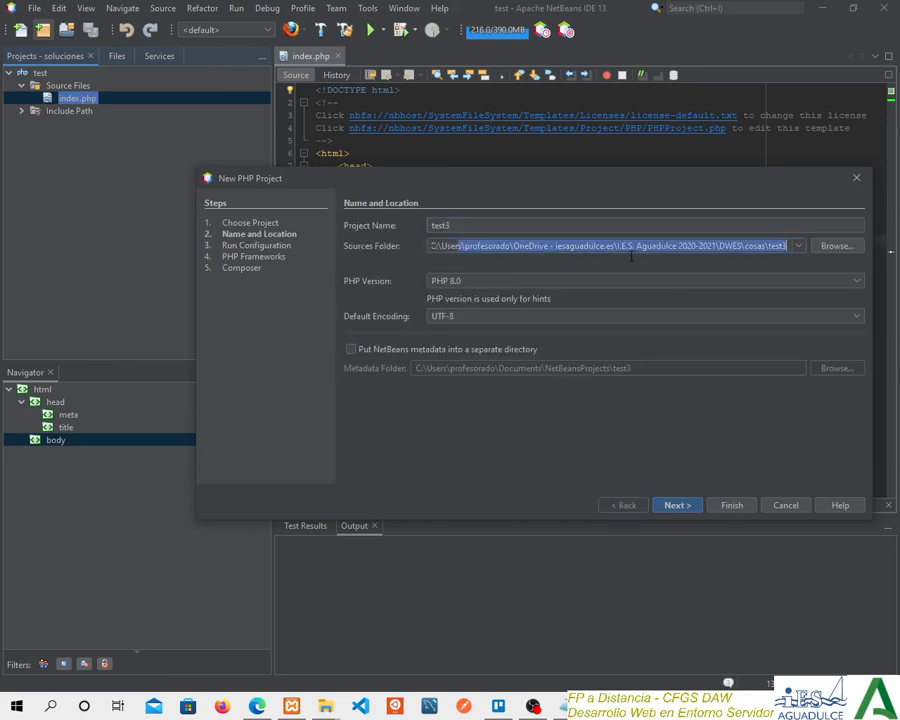
left_click(677, 505)
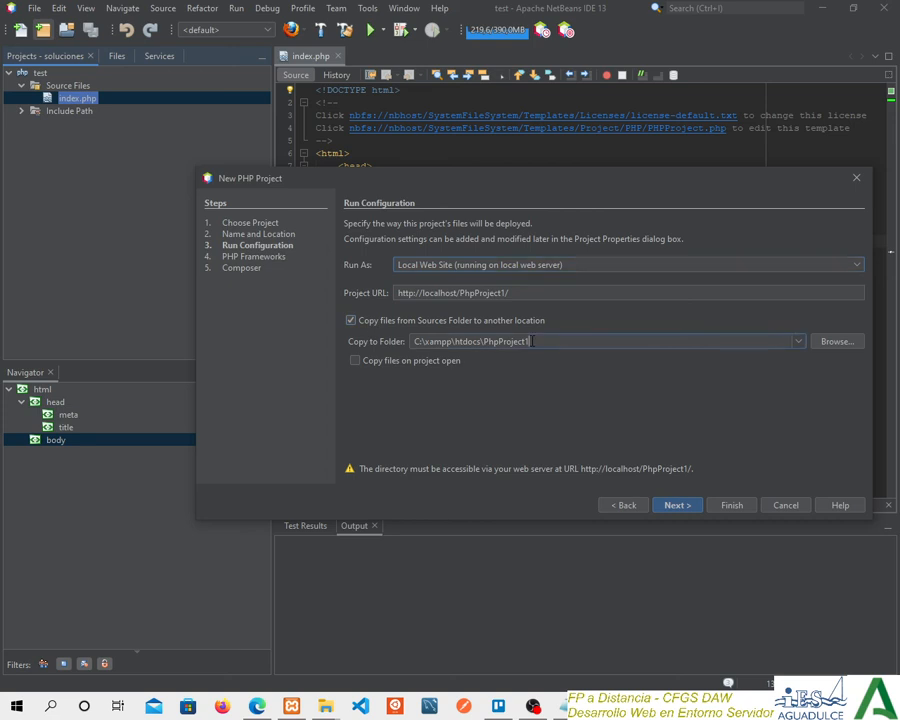
Set the copy destination folder to C:\xampp\htdocs\test3 and check it against the project URL.
left_click_drag(529, 341, 484, 341)
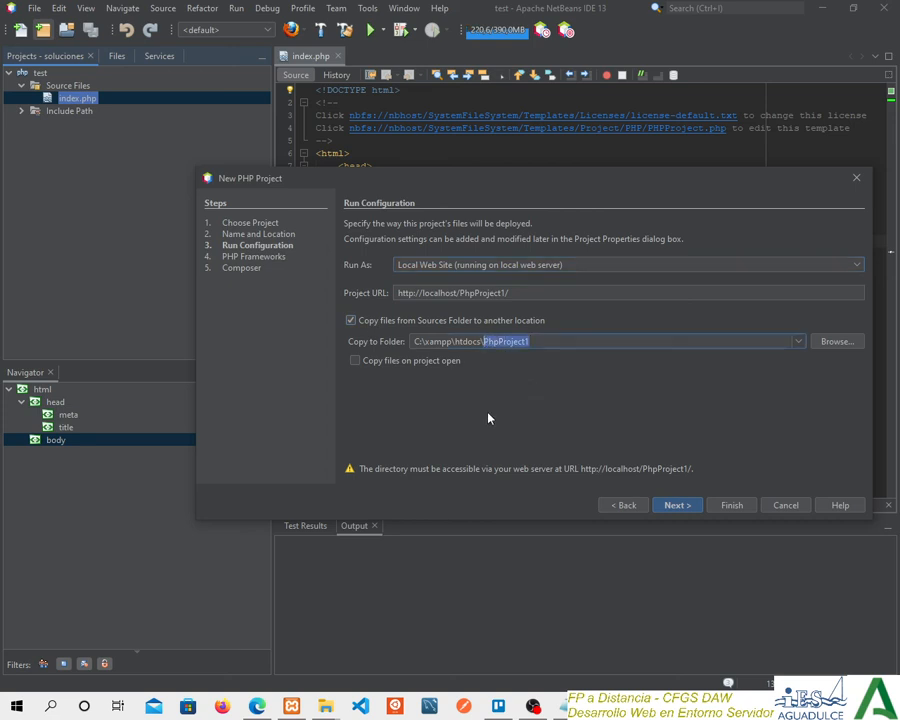
type("test3")
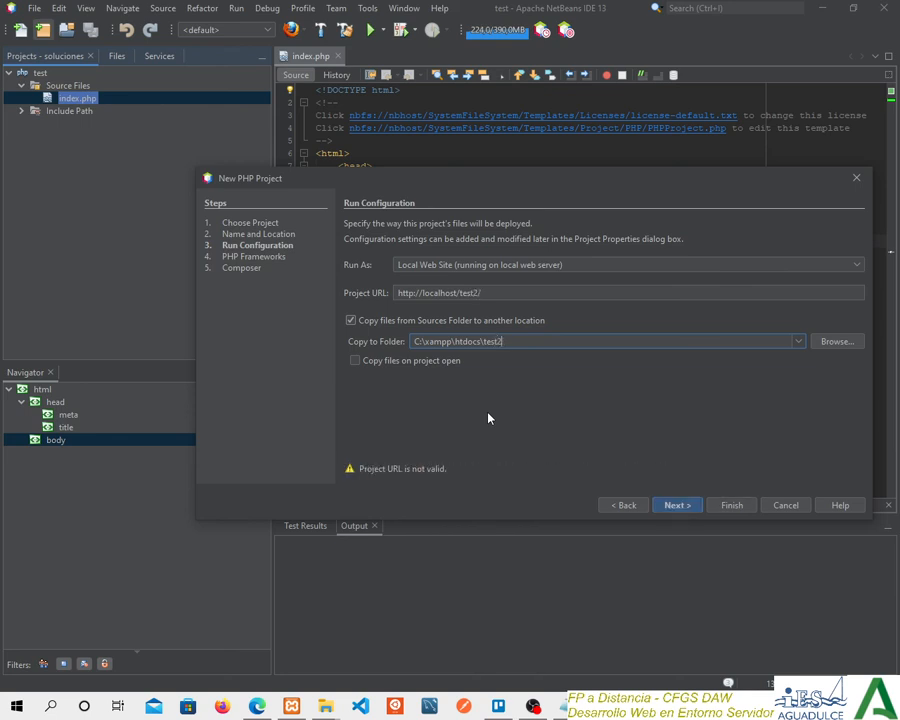
left_click(512, 293)
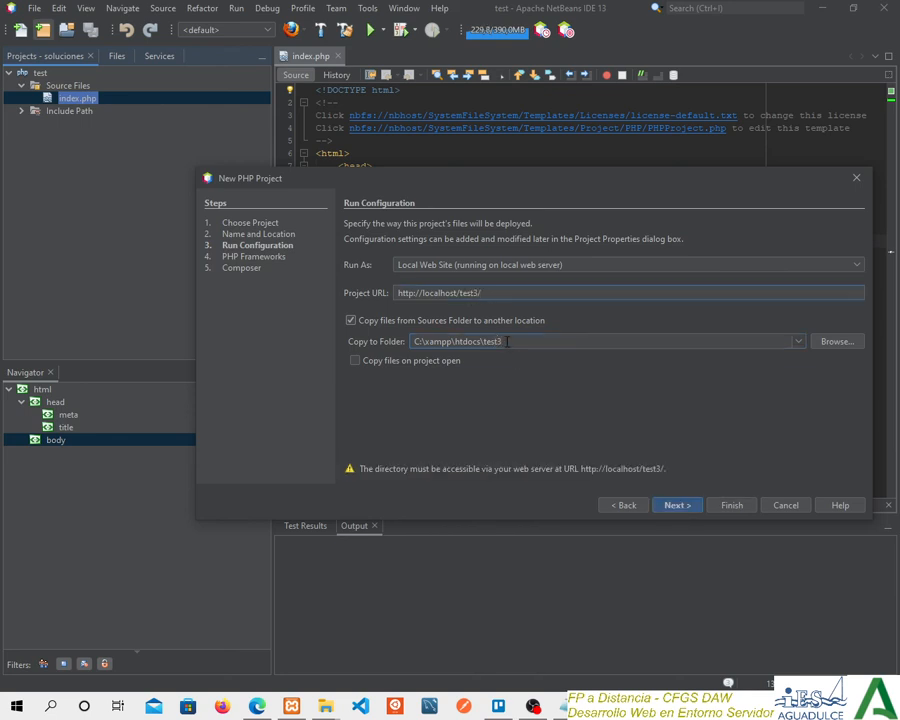
left_click_drag(507, 341, 484, 343)
left_click_drag(413, 342, 485, 343)
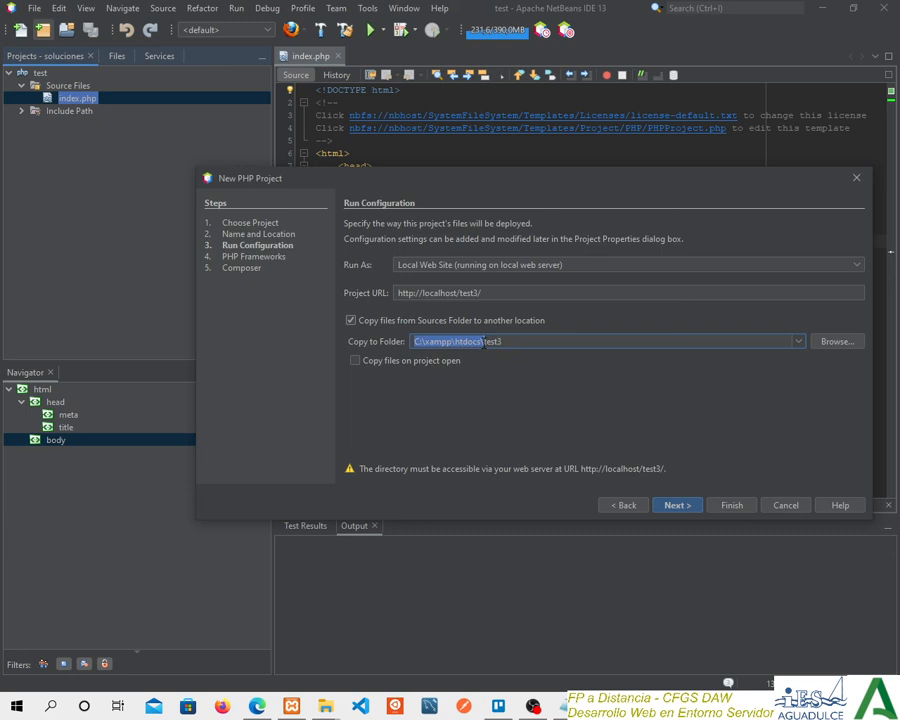
Check the project URL against the copy destination folder and enable copying files on project open.
left_click(542, 294)
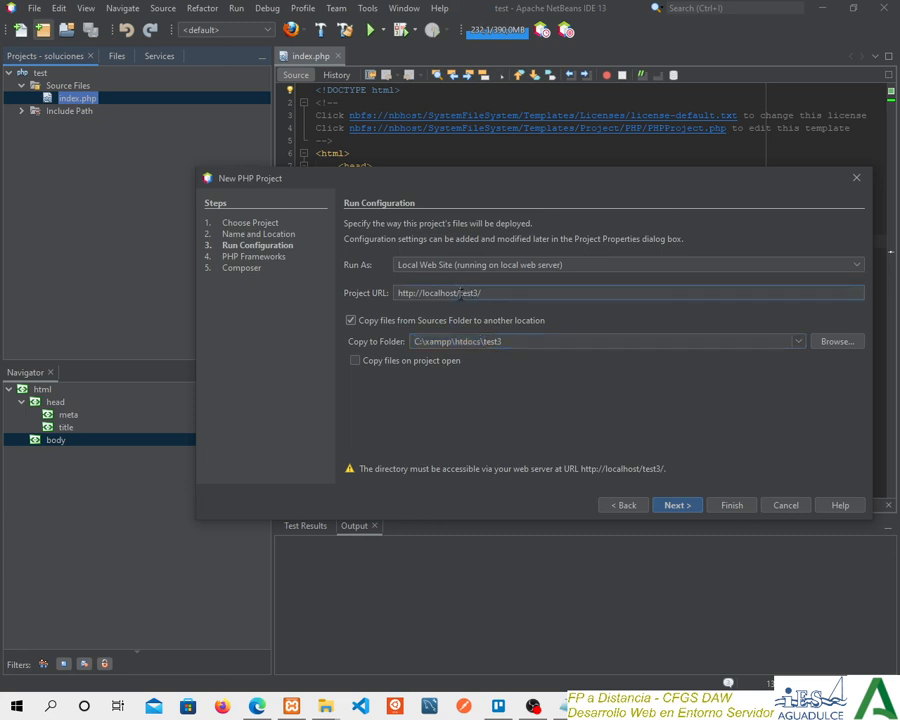
left_click_drag(461, 293, 482, 294)
left_click(482, 293)
left_click_drag(484, 341, 413, 341)
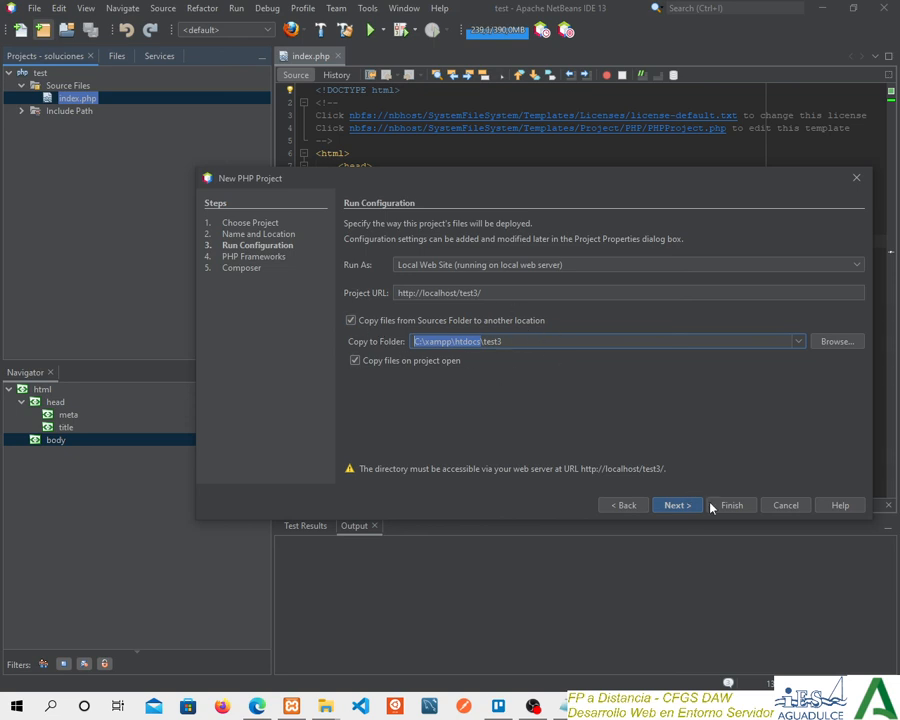
Finish creating the test3 project without selecting any PHP framework or Composer package.
left_click(679, 506)
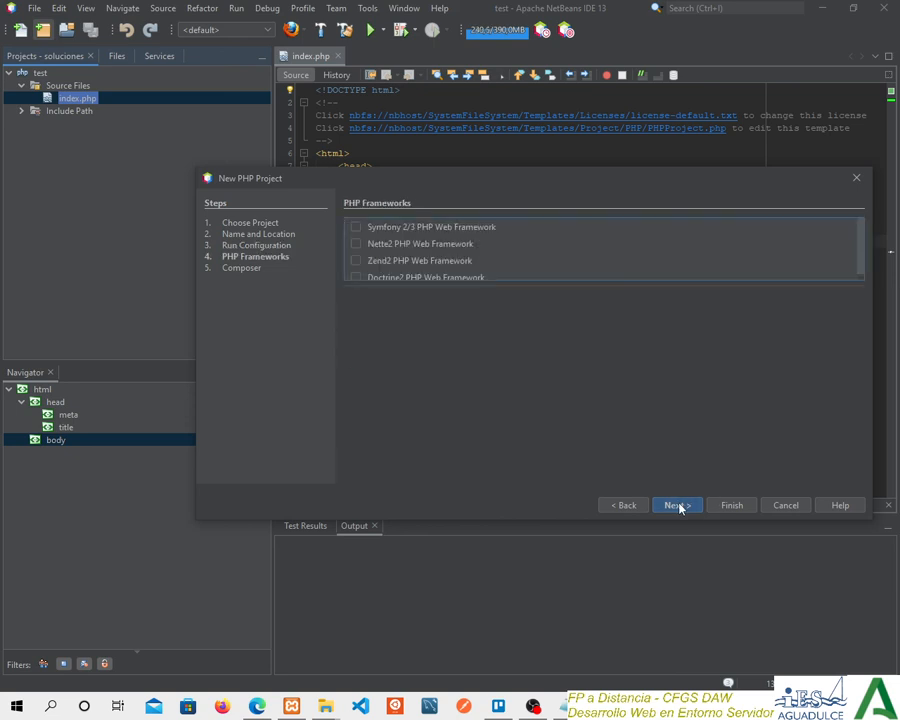
left_click(640, 506)
left_click(685, 506)
left_click(669, 507)
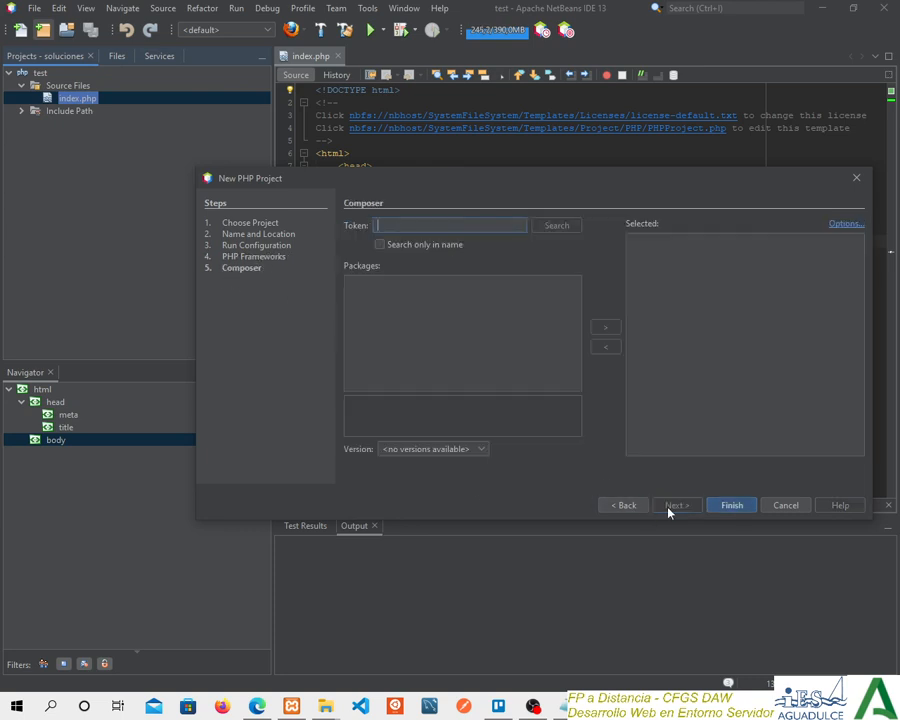
left_click(732, 505)
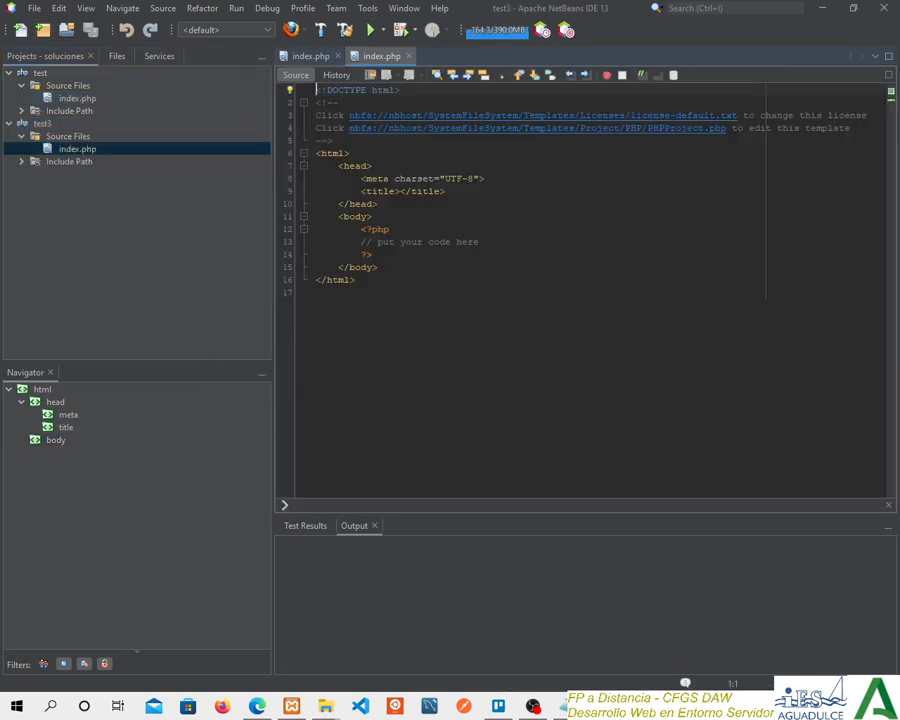
Switch to File Explorer, open the test3 folder in htdocs and compare its files with the test3 project in NetBeans.
mouse_move(333, 711)
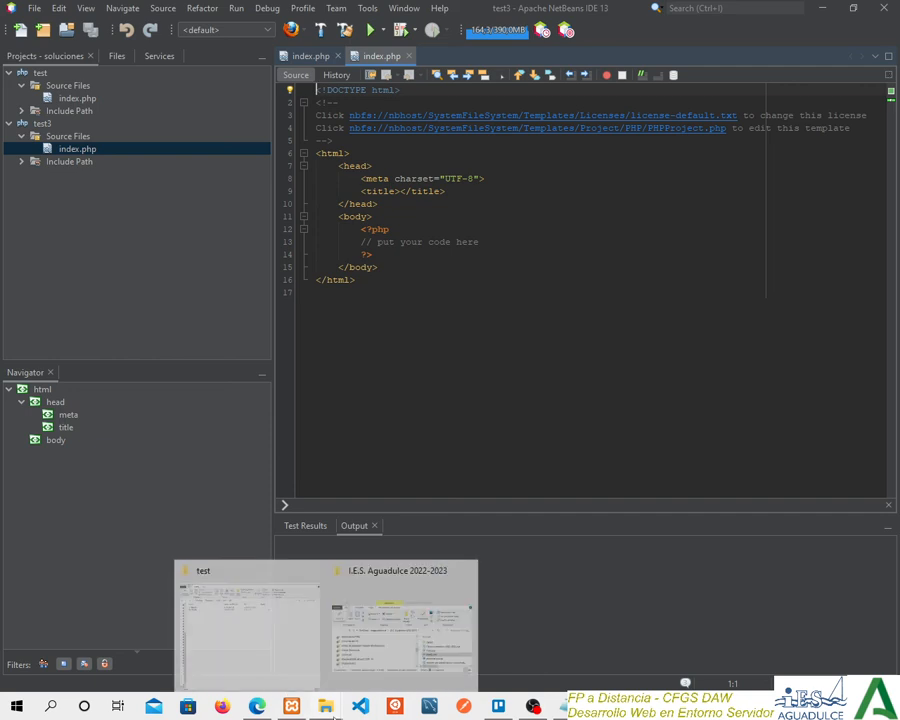
left_click(294, 672)
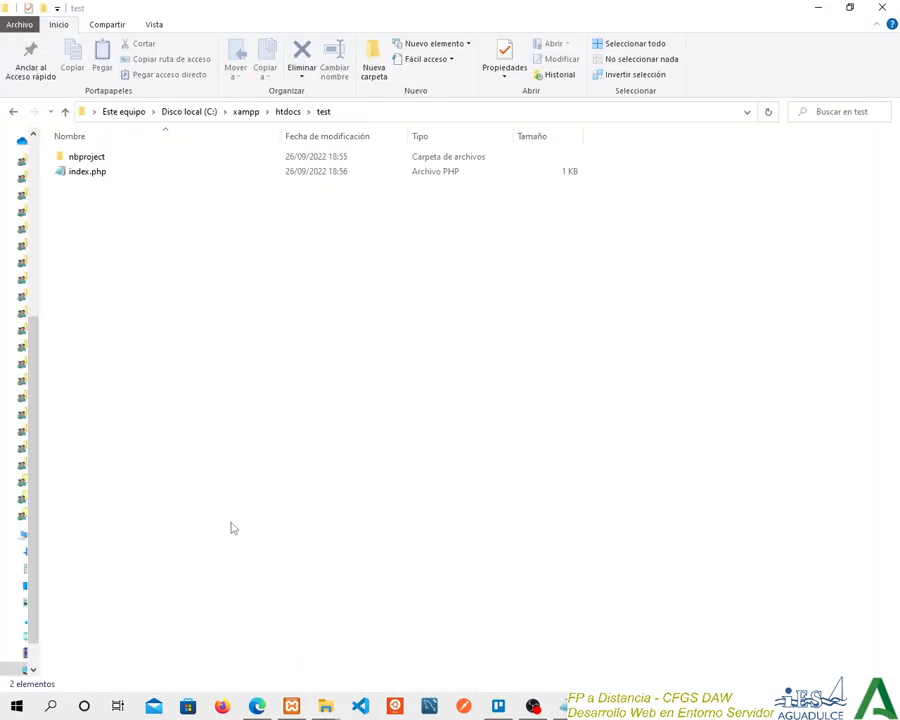
left_click(288, 111)
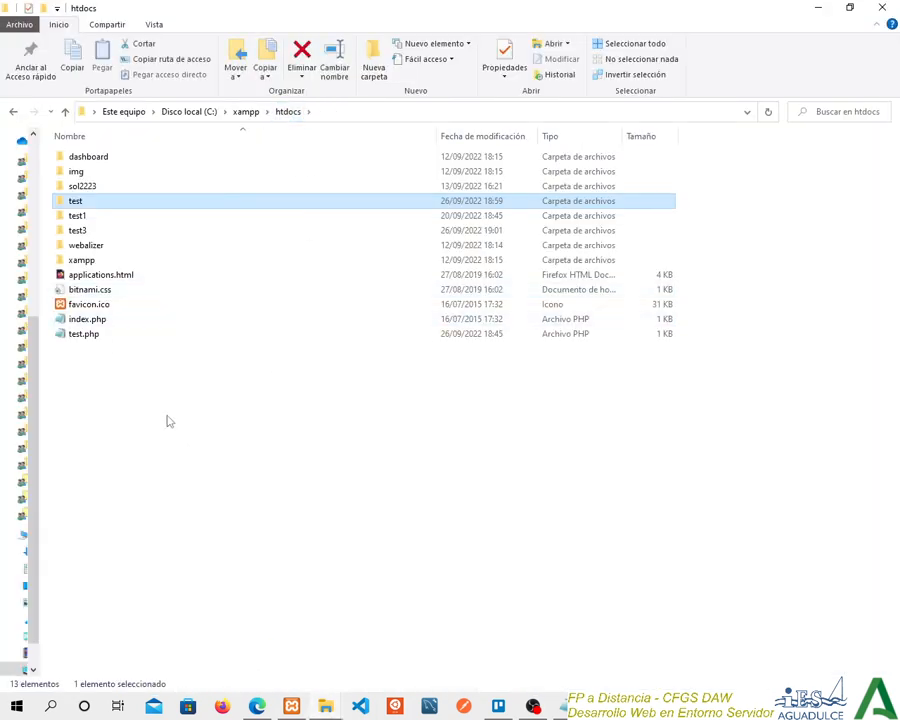
double_click(76, 232)
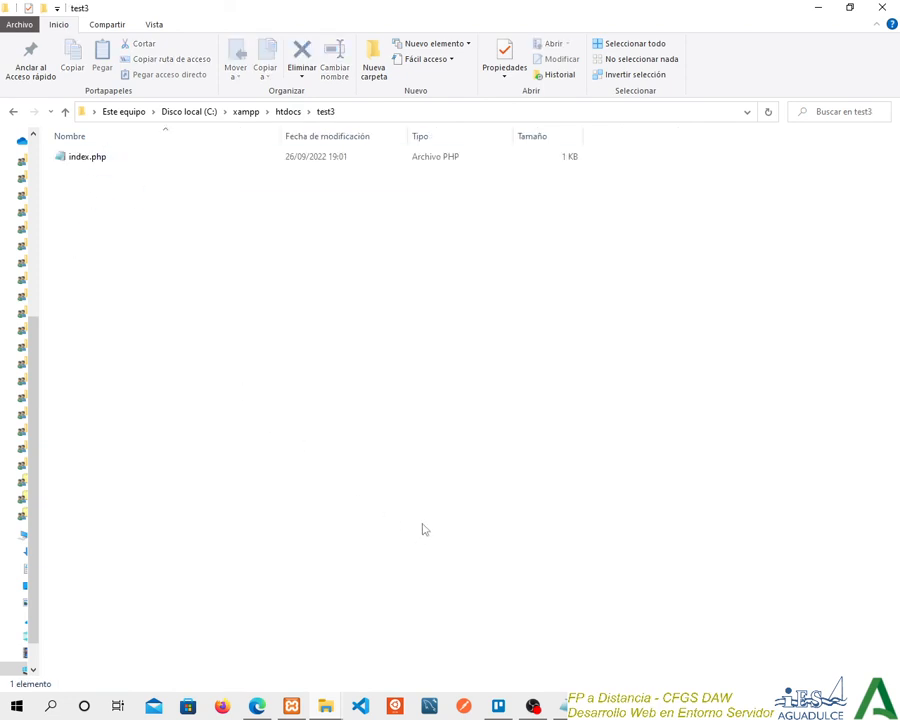
key("alt+Tab")
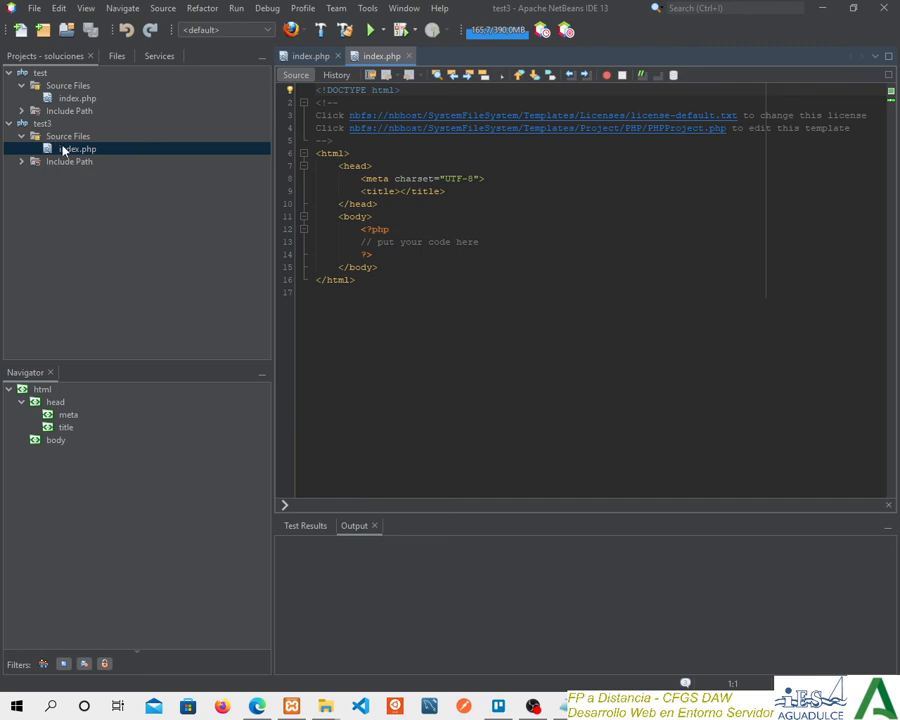
key("alt+Tab")
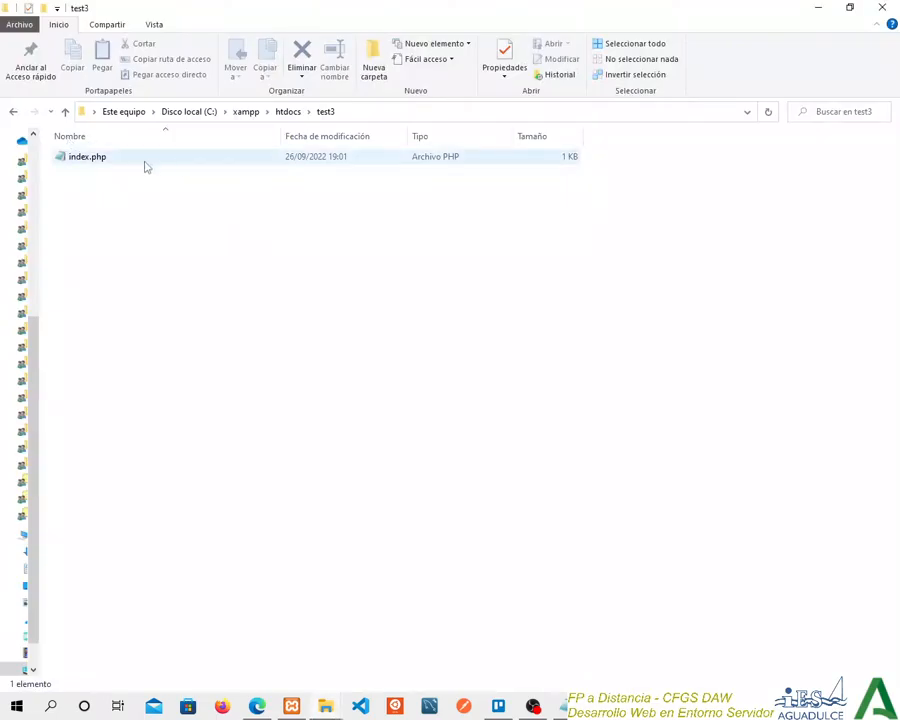
Compare the contents of the test folder in htdocs, including nbproject, with those of the test3 folder.
left_click(288, 112)
left_click(89, 205)
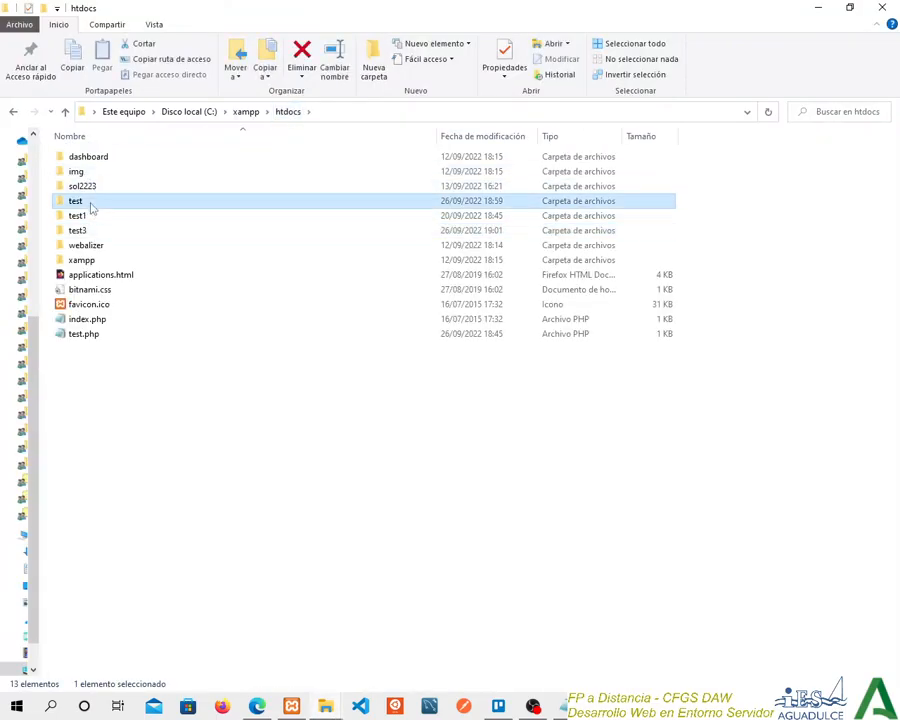
double_click(90, 206)
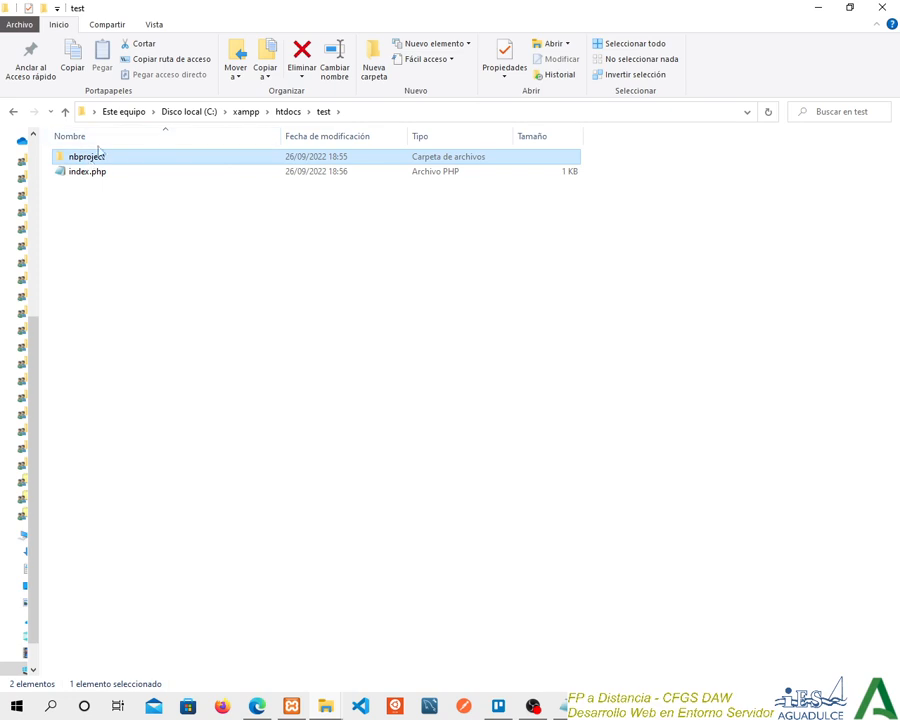
left_click(288, 111)
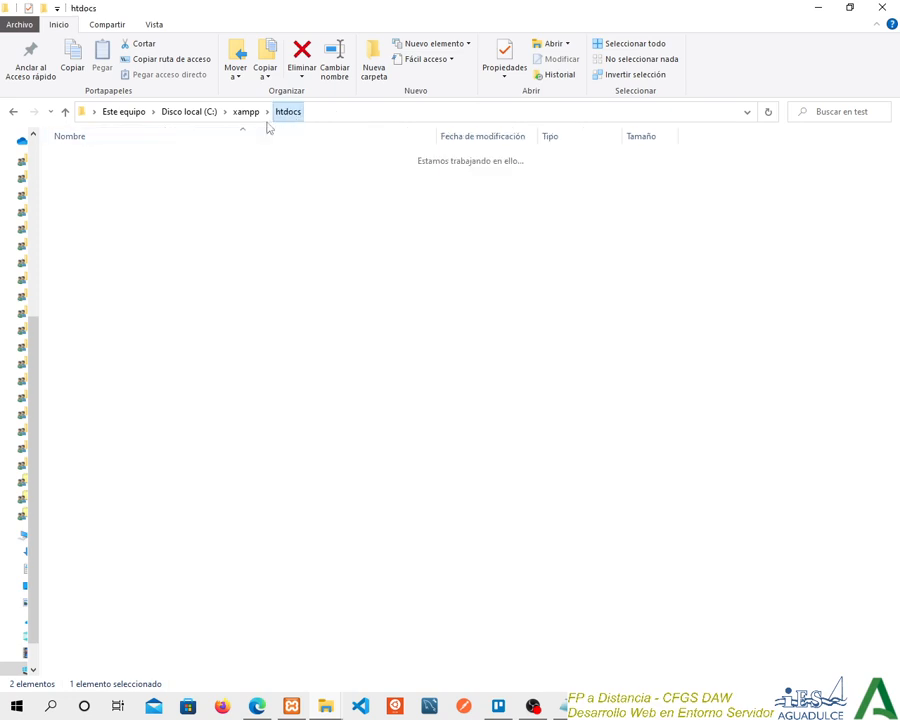
left_click(80, 232)
double_click(80, 232)
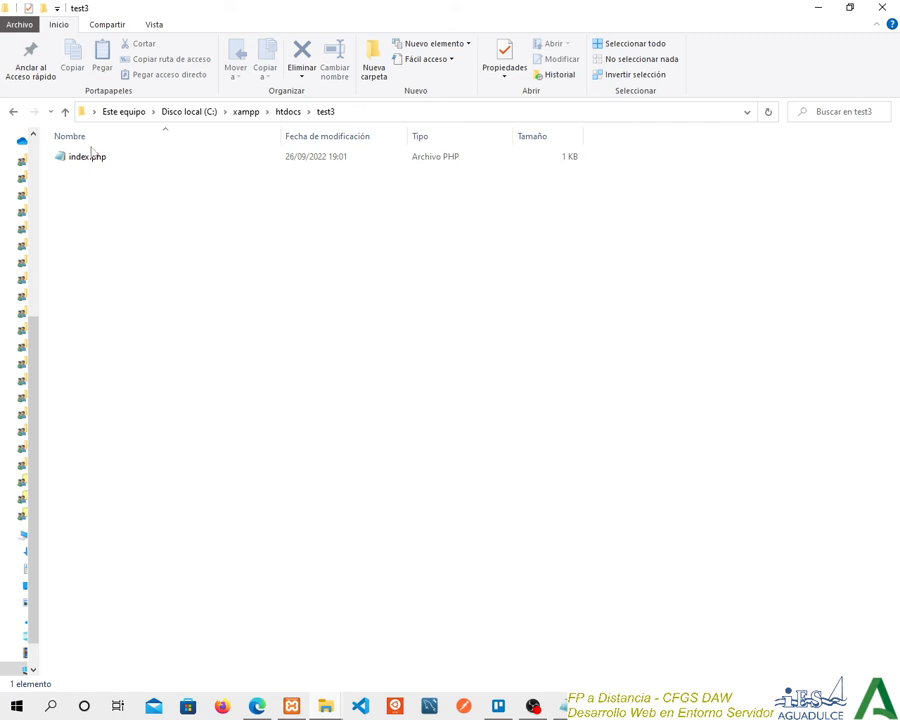
Switch to NetBeans and create a new PHP file named ejemplo in the Source Files of test3.
left_click(533, 706)
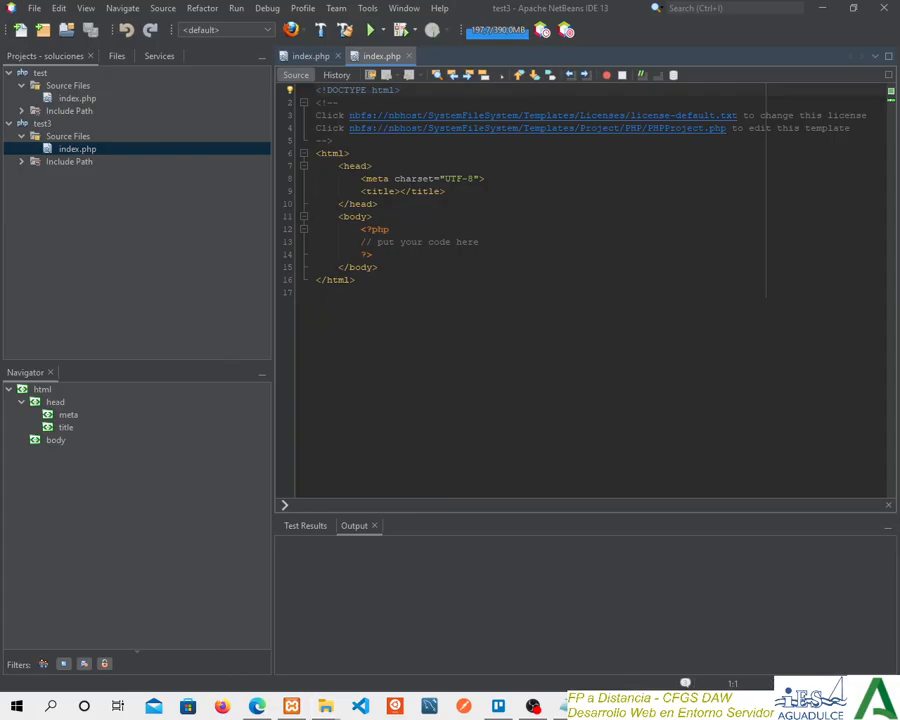
right_click(62, 137)
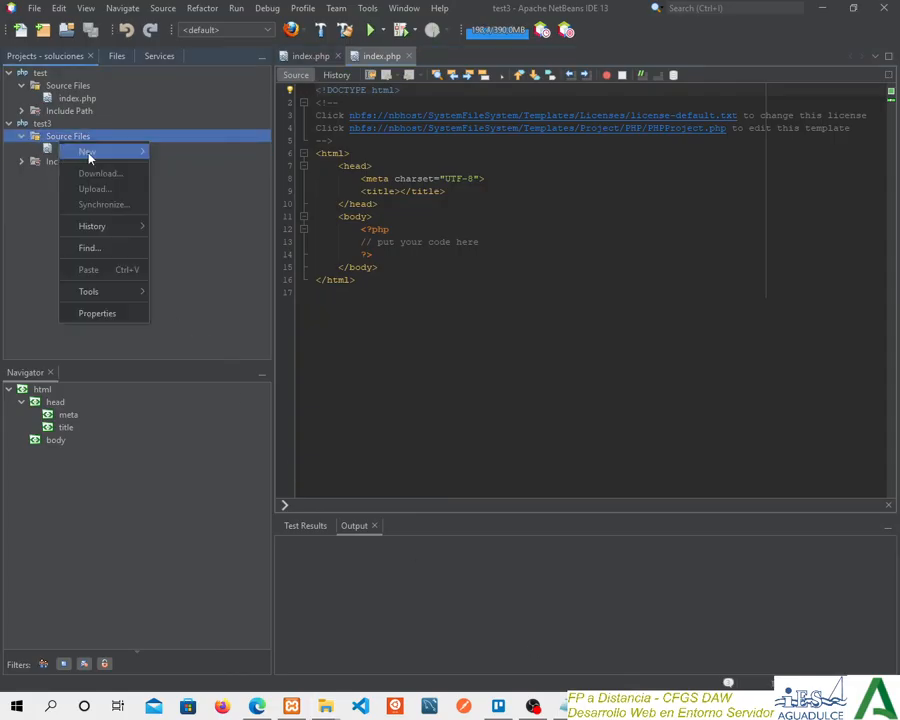
mouse_move(90, 151)
left_click(206, 185)
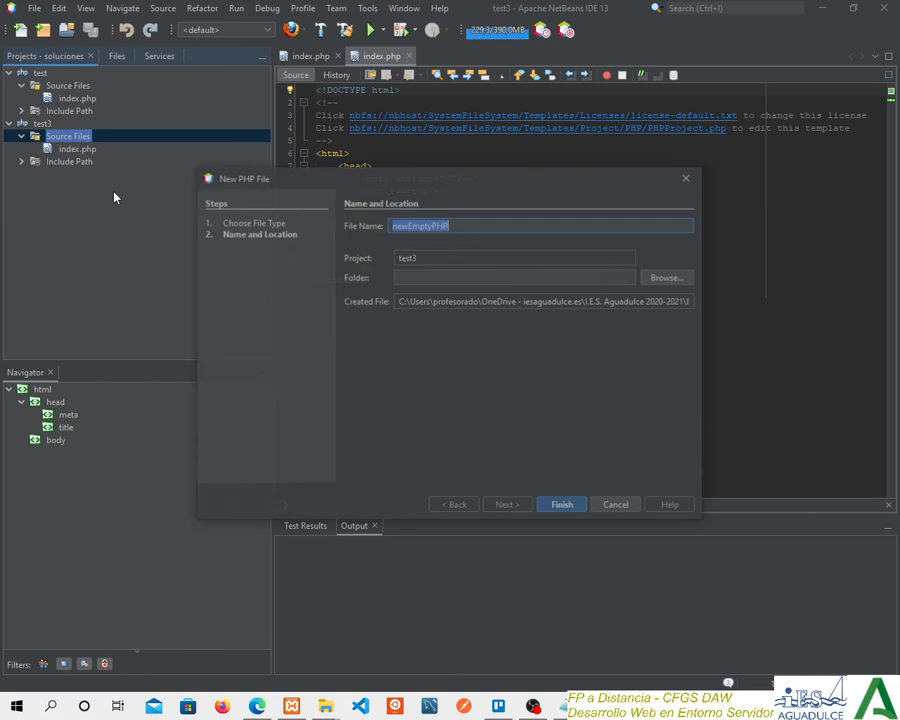
double_click(467, 228)
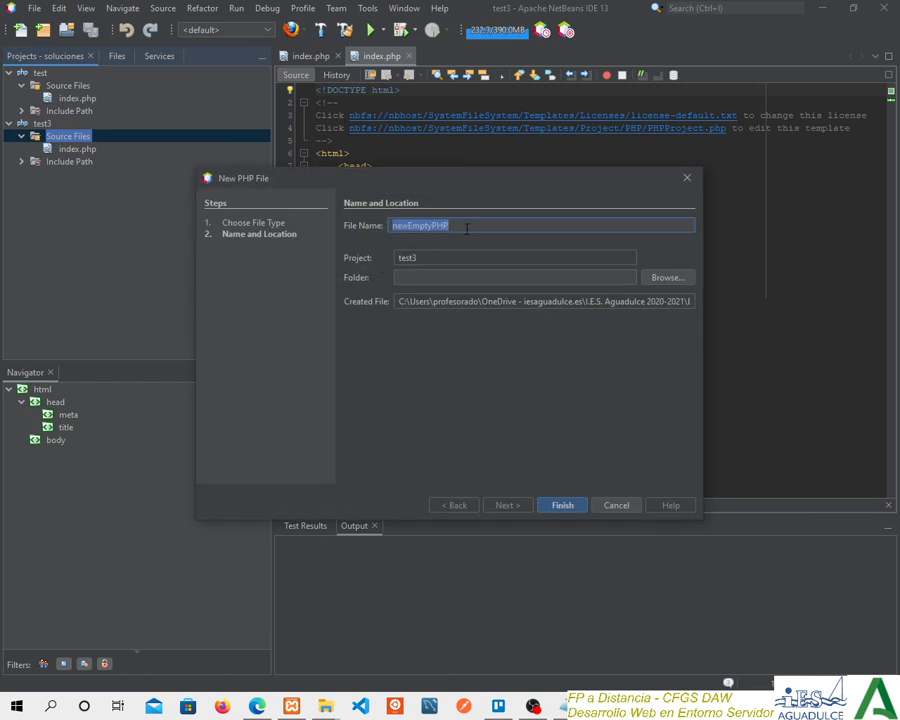
type("ejemplo.php")
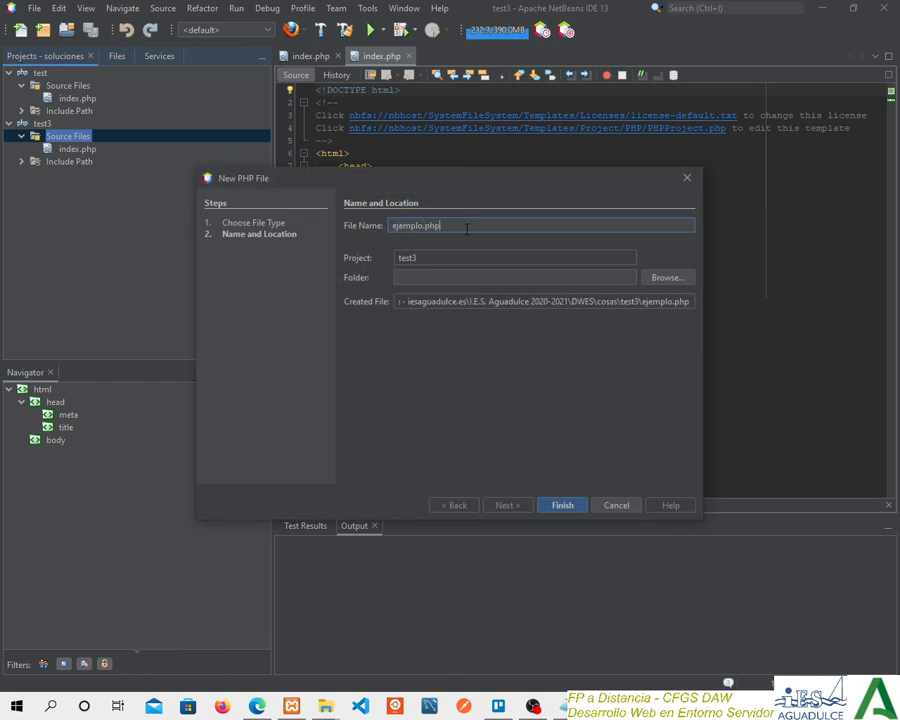
key("Return")
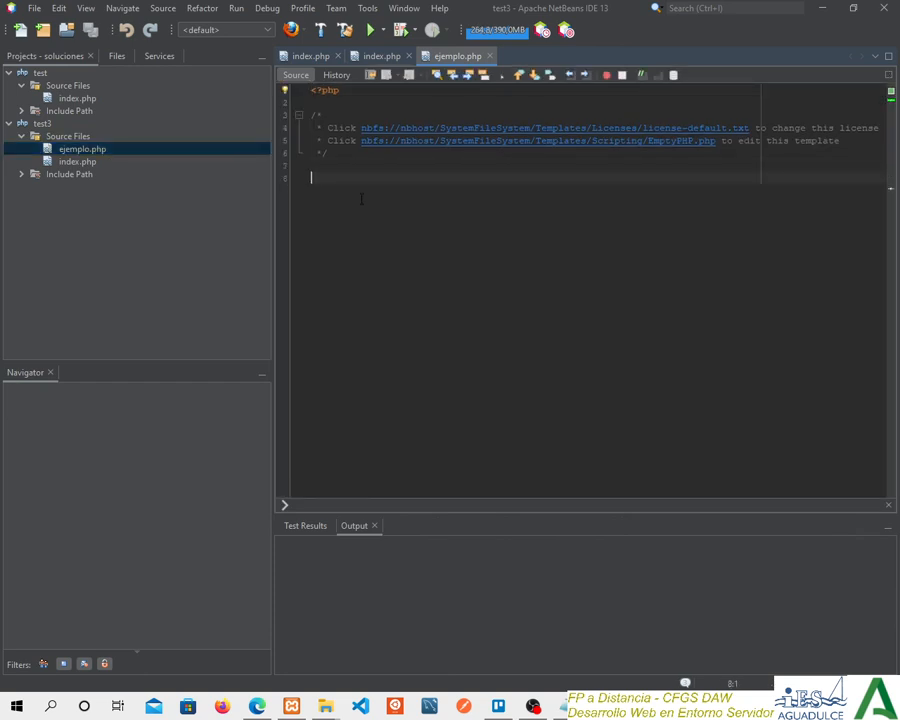
Write the statement echo 5+88; below the header comment in ejemplo.php and save the file.
type("echo")
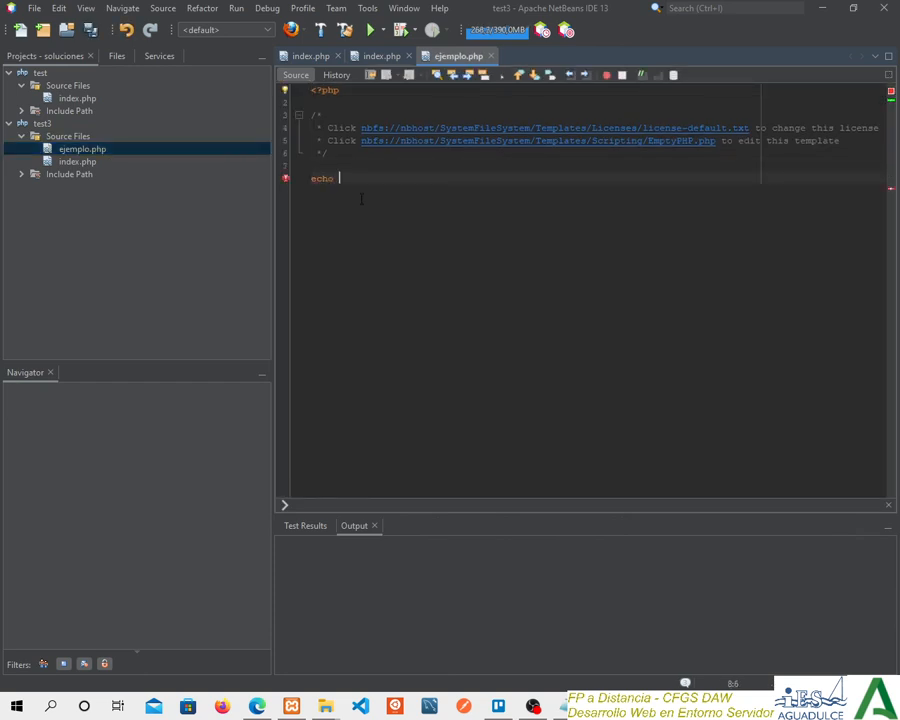
type(" 5+88;")
key("ctrl+s")
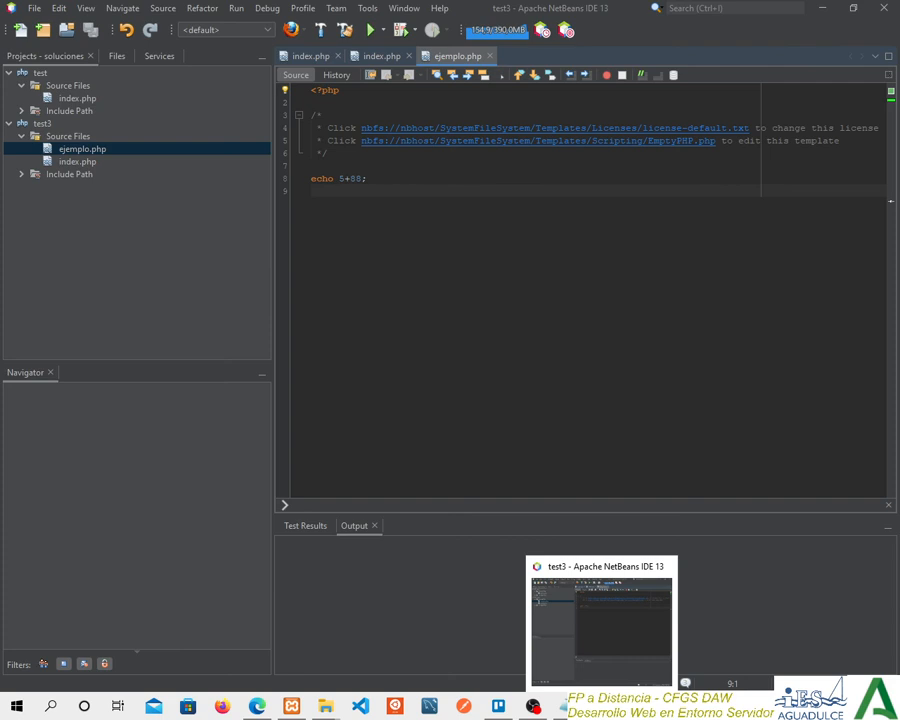
Switch to File Explorer and check the files and full path of the test3 folder in htdocs for the copied ejemplo.php.
left_click(602, 706)
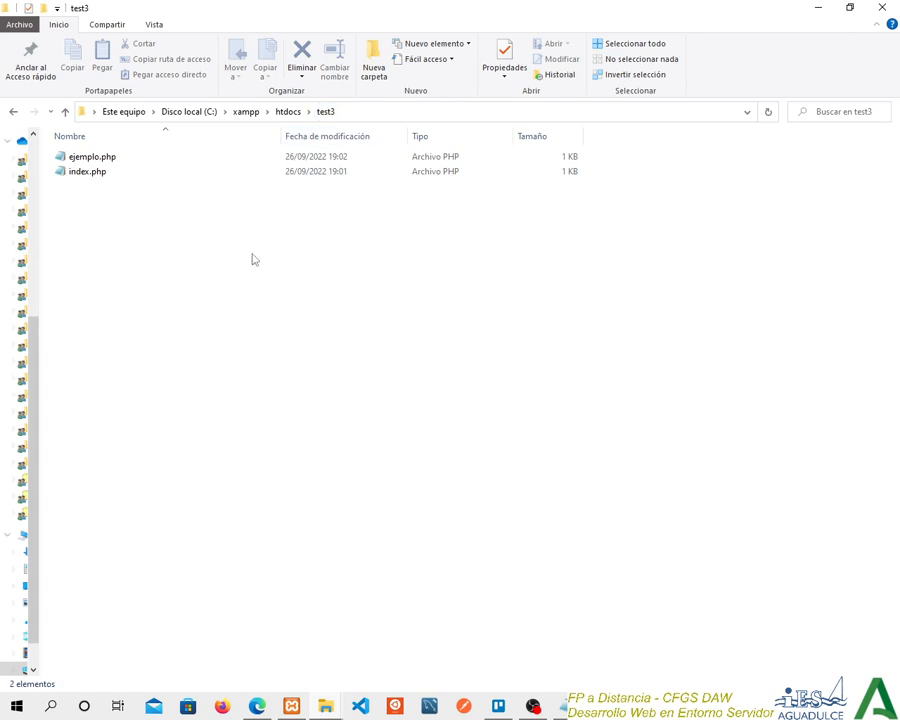
left_click(358, 114)
left_click(208, 112)
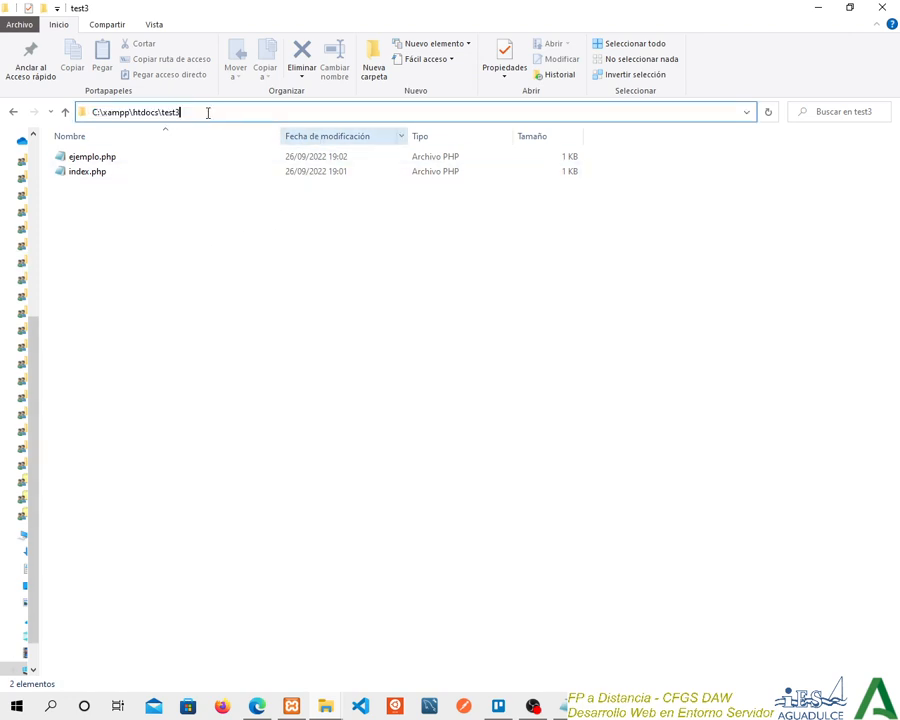
double_click(170, 112)
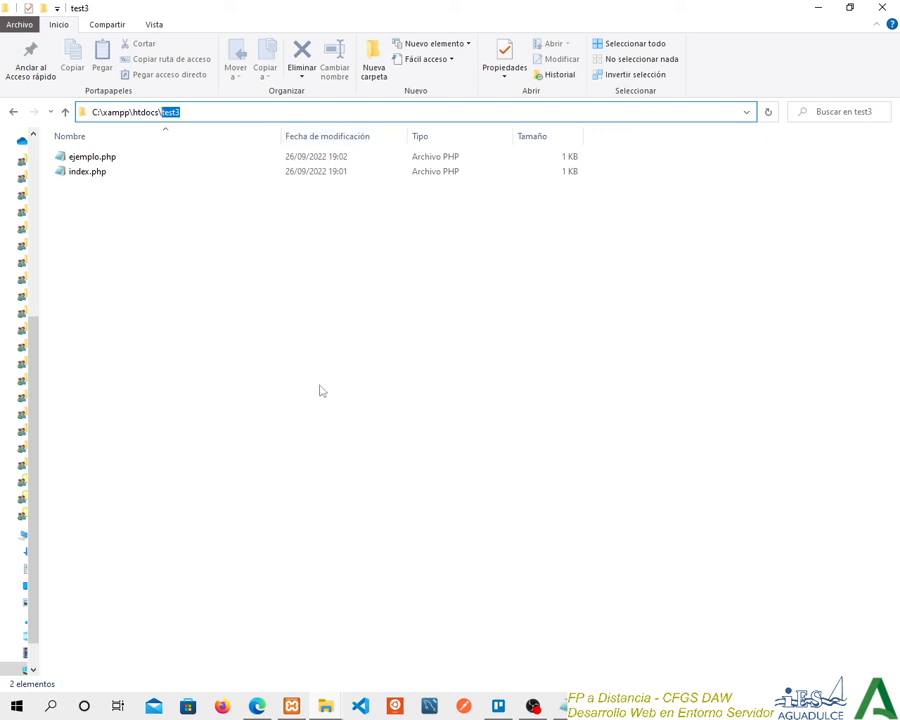
Run ejemplo.php from the test3 project, view its output in the browser, and return to NetBeans.
key("alt+Tab")
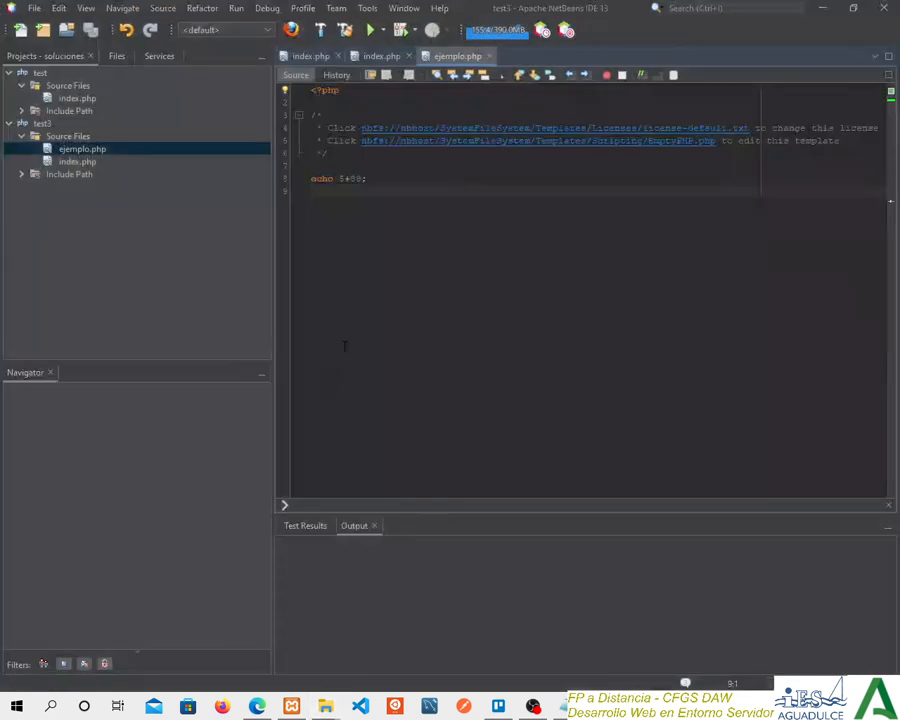
right_click(104, 151)
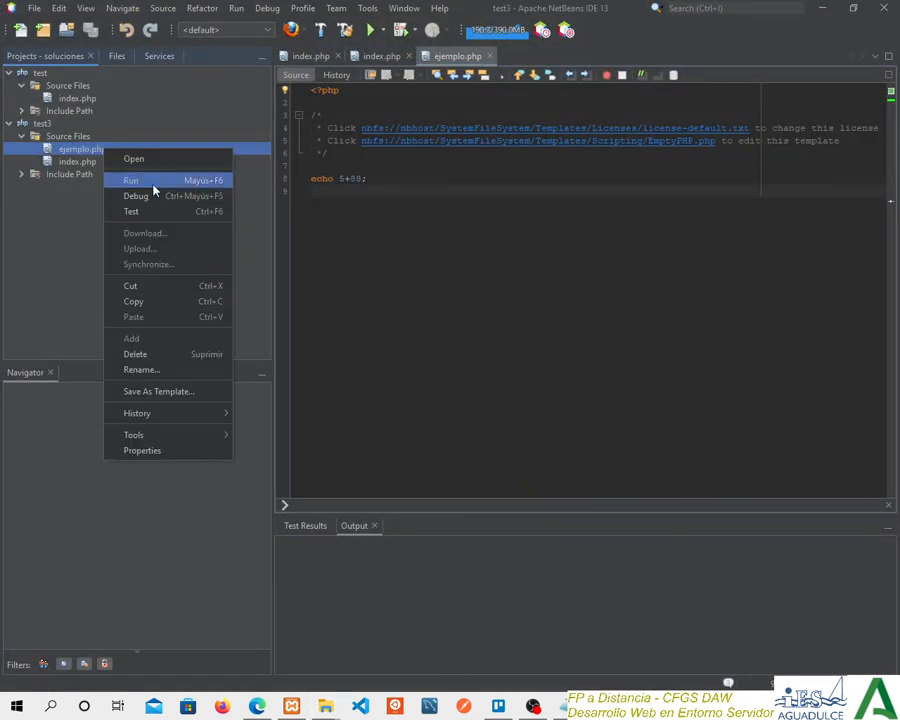
left_click(153, 183)
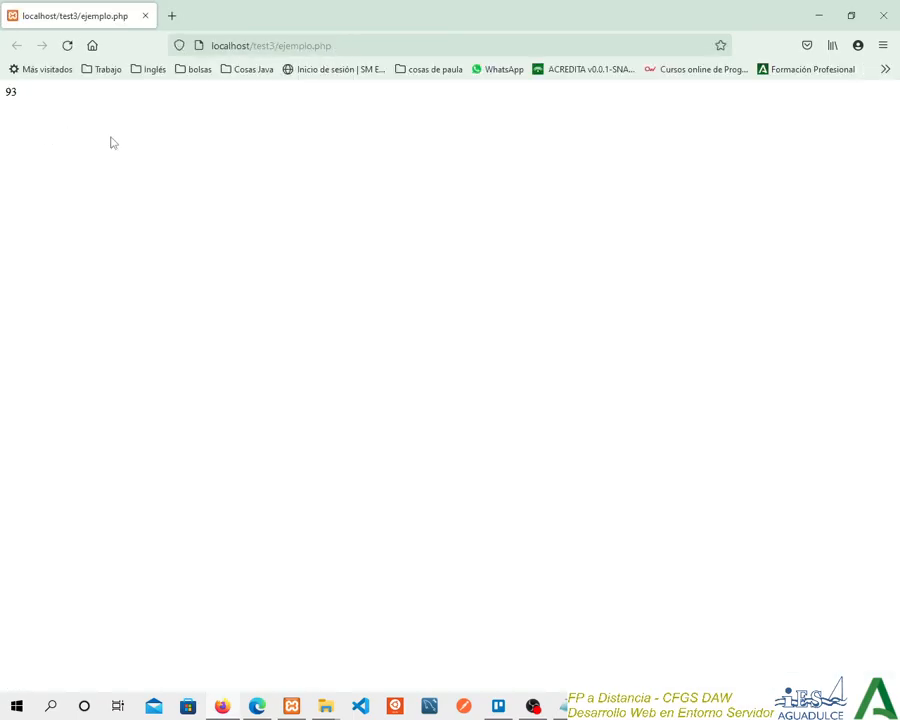
left_click(530, 385)
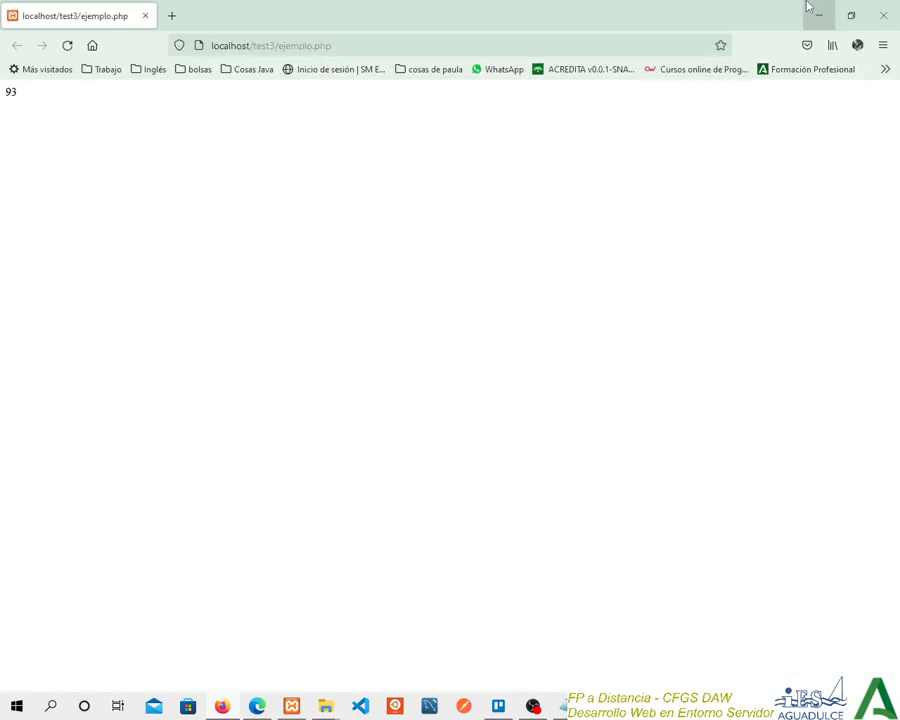
left_click(816, 15)
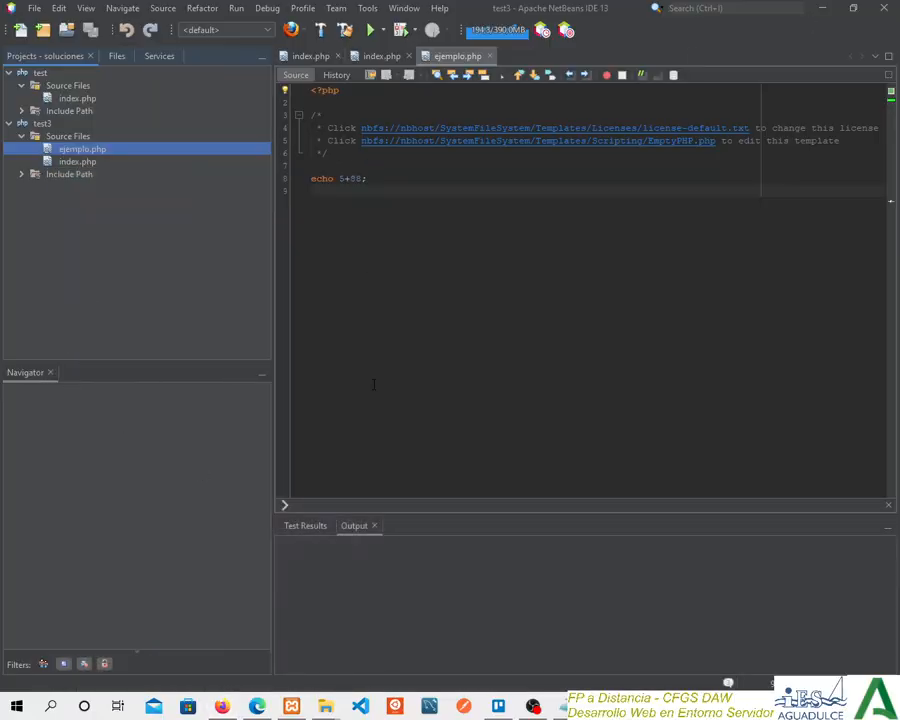
Switch to File Explorer, open the test3 folder in htdocs with Visual Studio Code, trust its authors and widen the side bar.
left_click(602, 706)
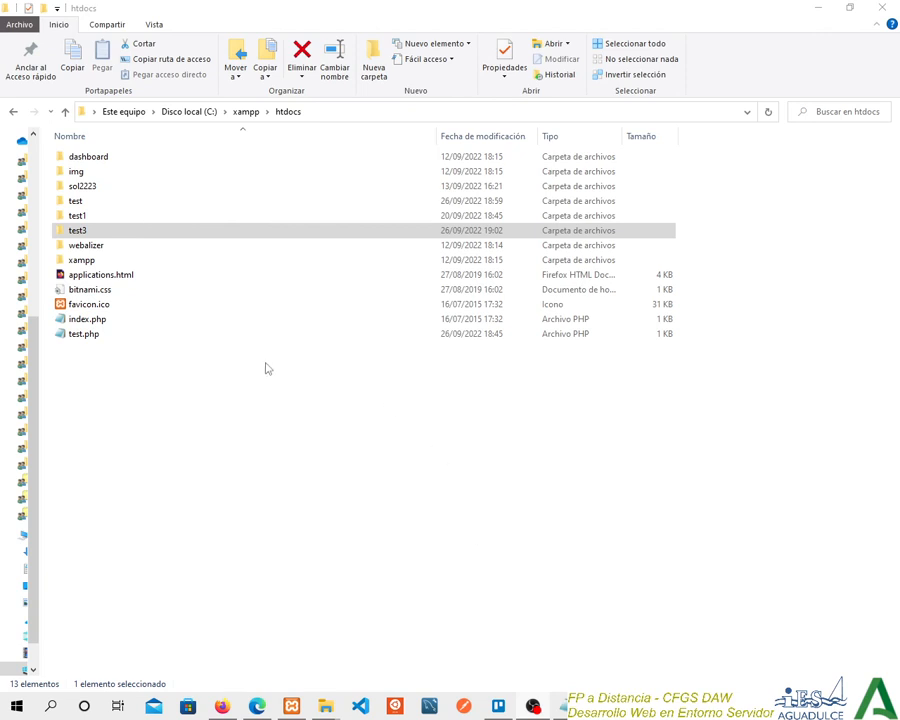
left_click(79, 233)
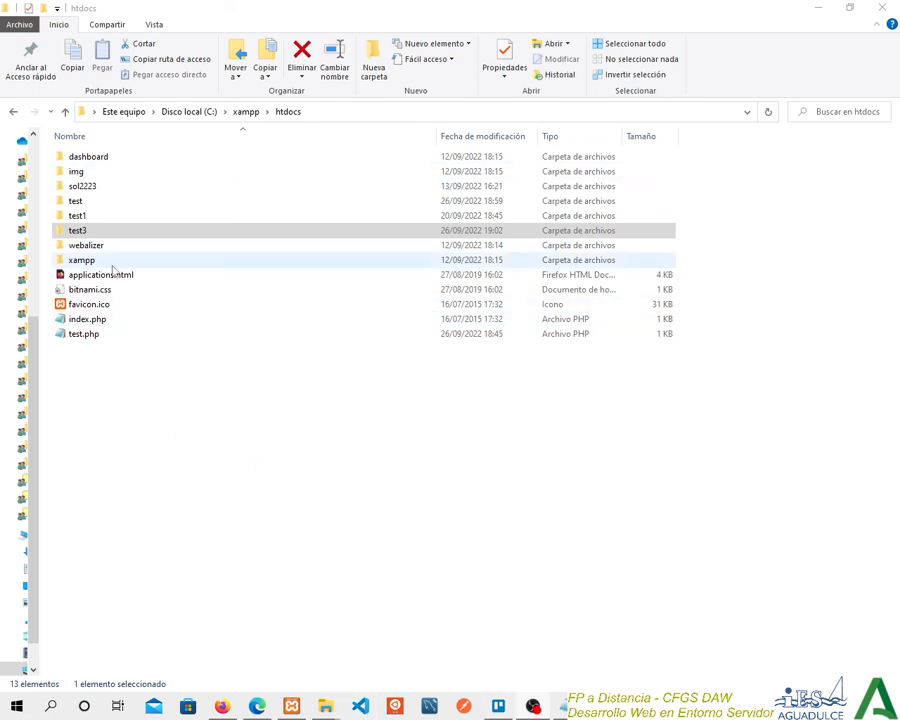
left_click(93, 232)
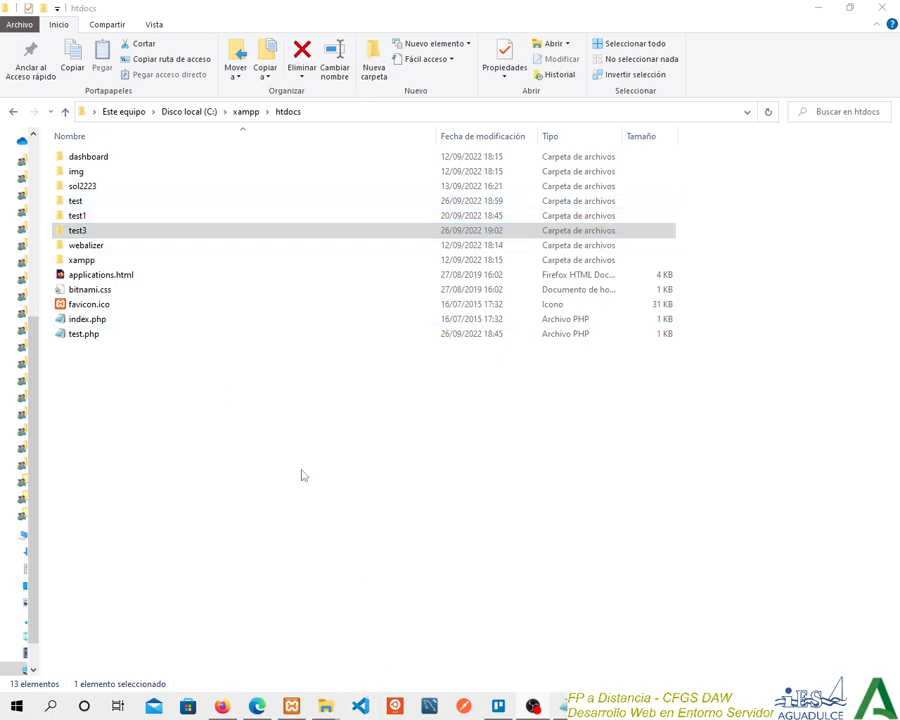
right_click(89, 234)
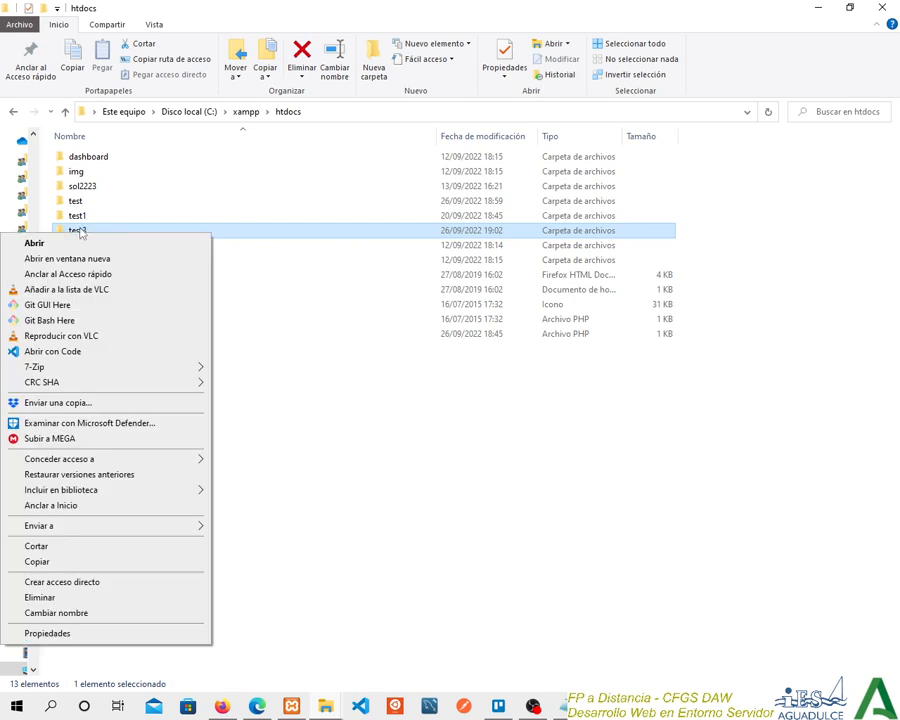
left_click(50, 354)
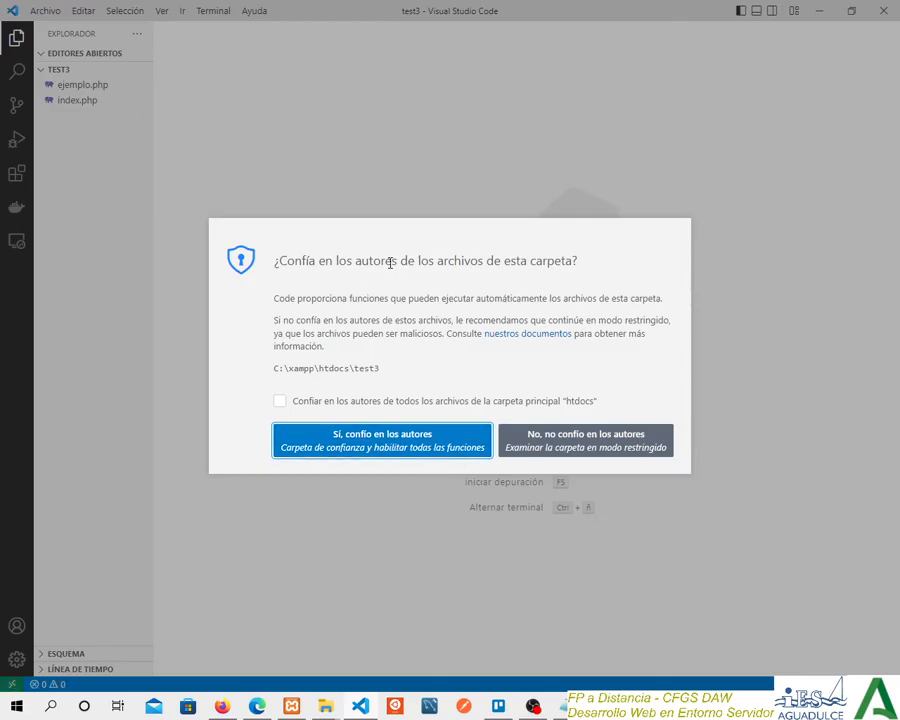
left_click(380, 436)
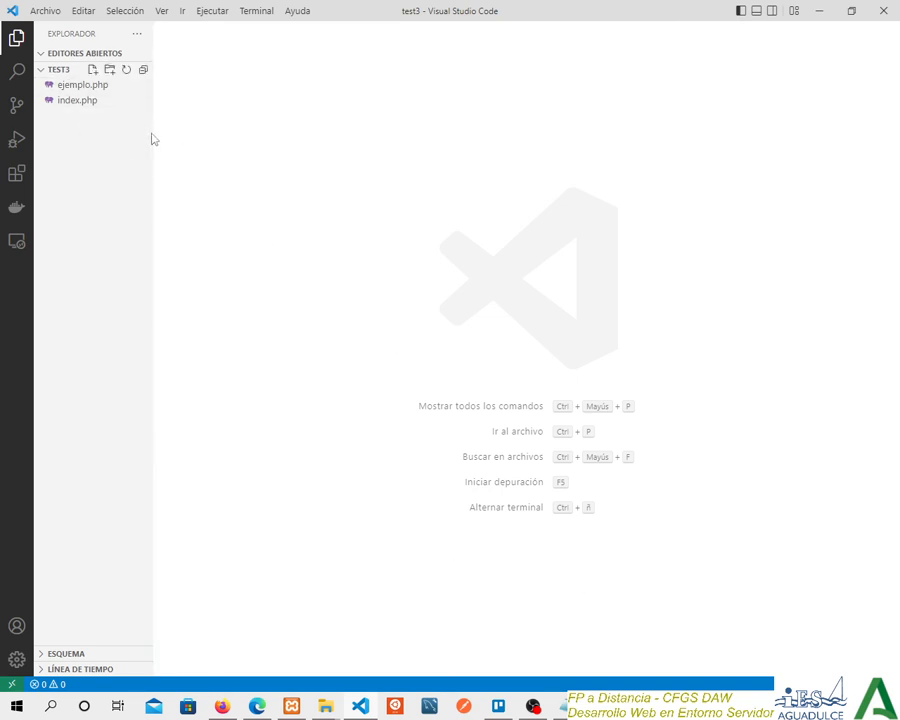
left_click_drag(151, 133, 189, 133)
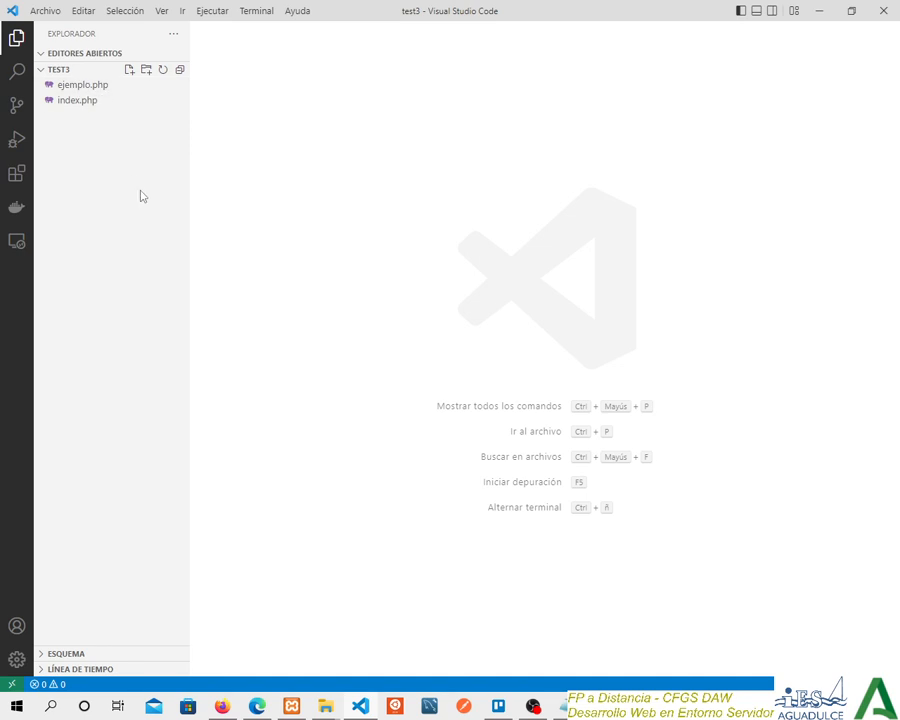
Examine the installed and recommended Visual Studio Code extensions for PHP support, such as PHP Debug, PHP Extension Pack and PHP IntelliSense.
left_click(15, 176)
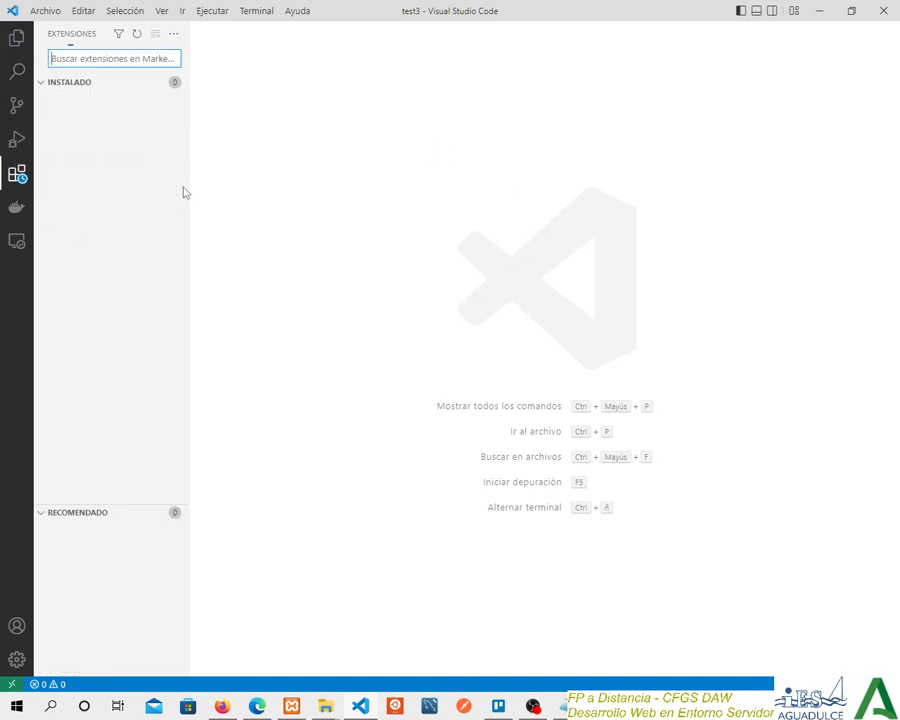
left_click_drag(193, 185, 279, 195)
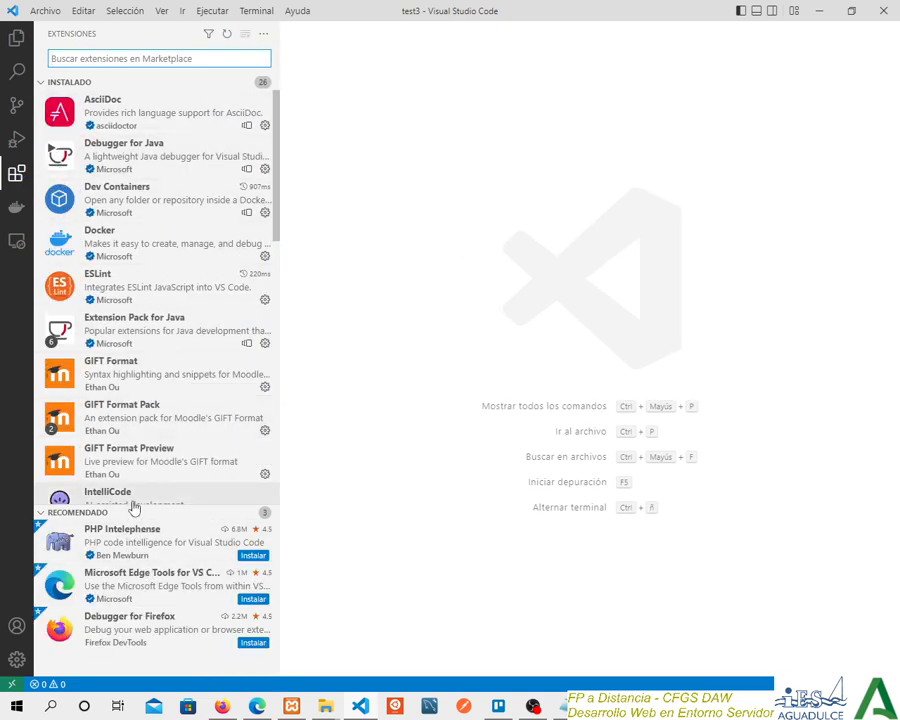
left_click_drag(134, 515, 158, 372)
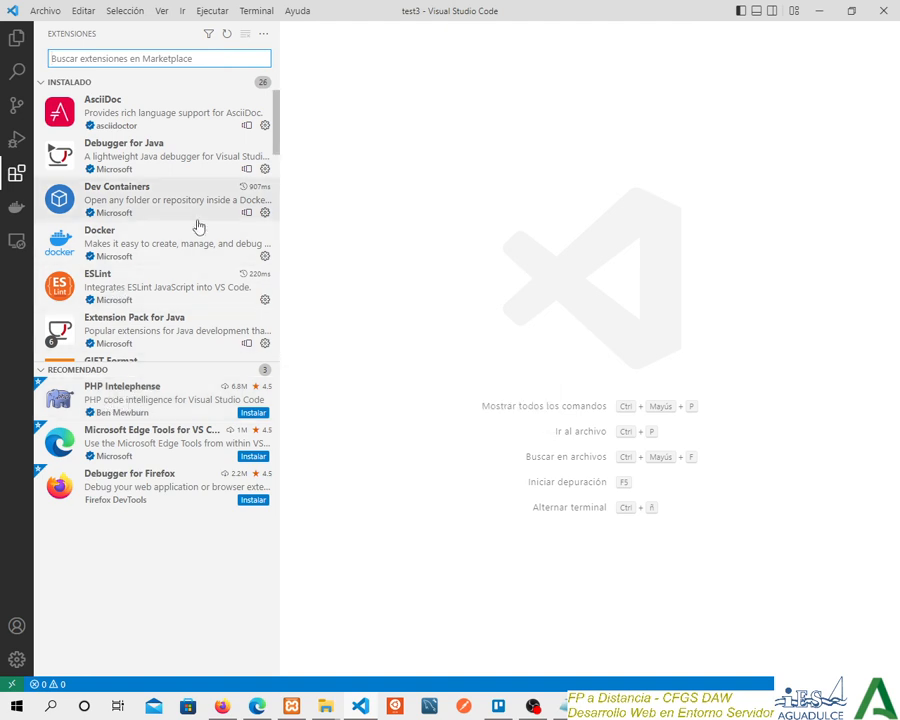
scroll(198, 235, "down", 2)
scroll(162, 270, "down", 10)
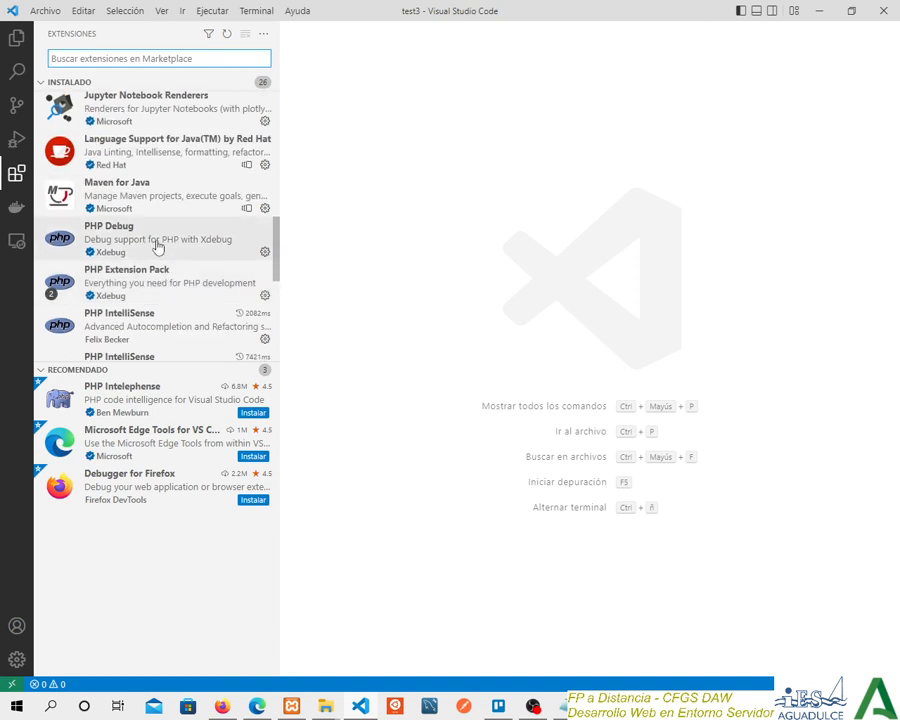
scroll(180, 220, "down", 1)
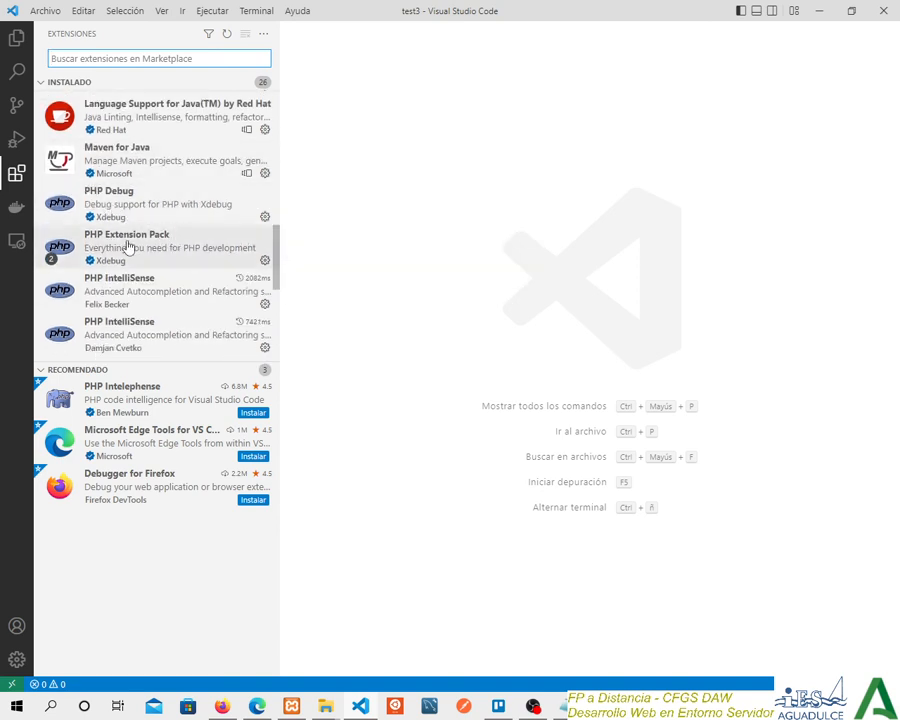
mouse_move(157, 292)
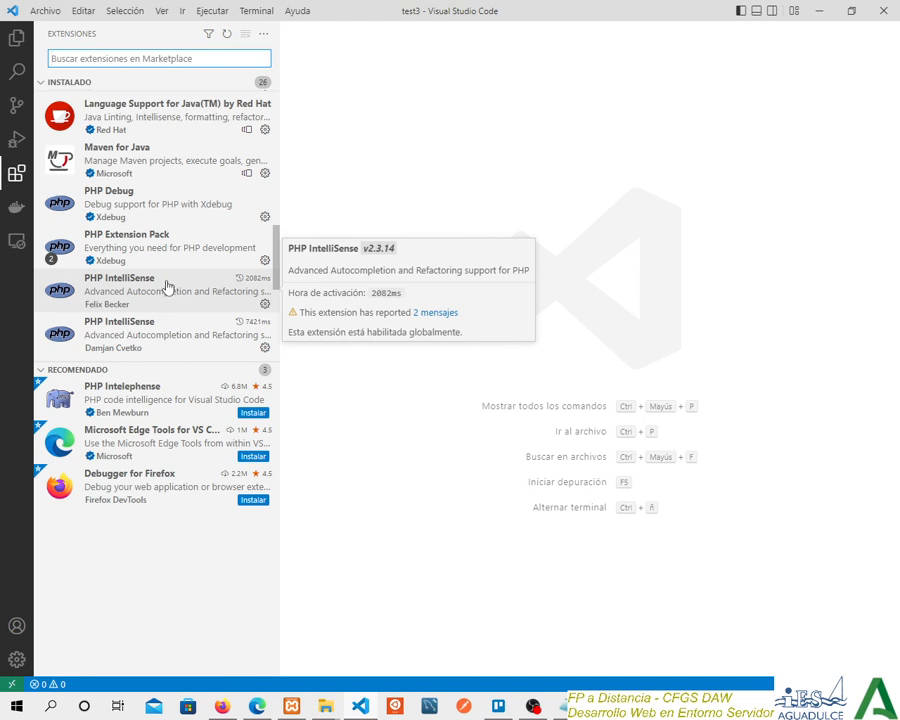
scroll(168, 286, "down", 2)
scroll(130, 232, "up", 1)
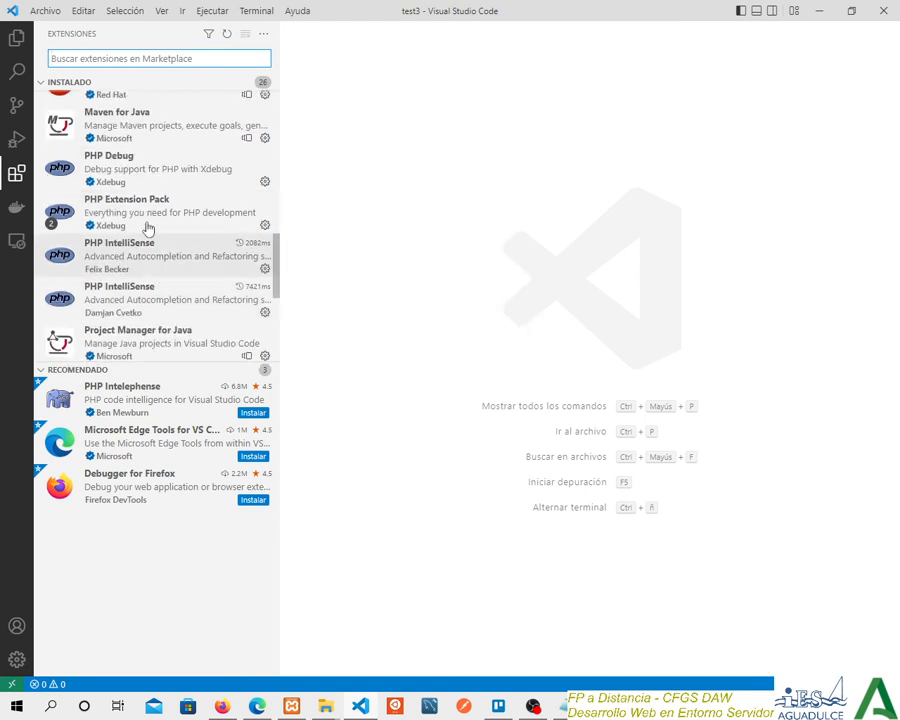
mouse_move(176, 266)
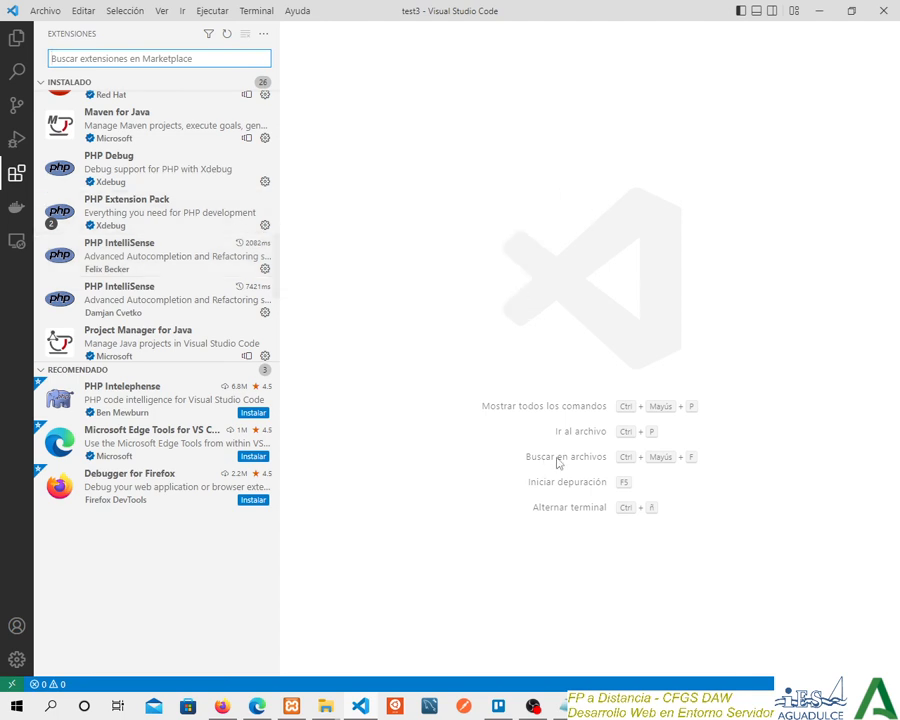
left_click(441, 306)
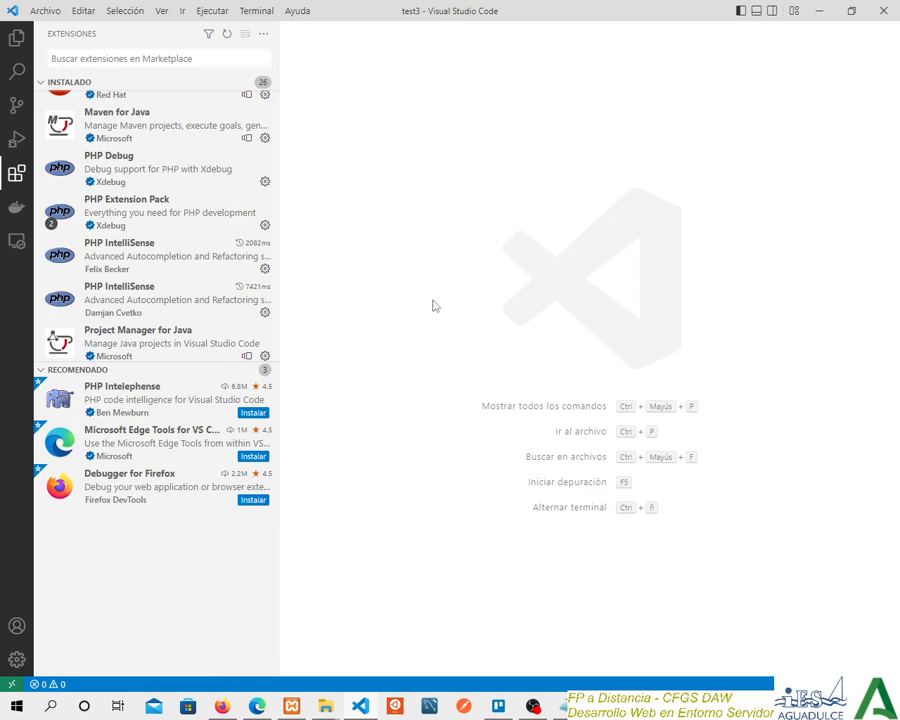
Open index.php from the test3 folder, select its "// put your code here" comment and check the actions available for the file.
left_click(16, 38)
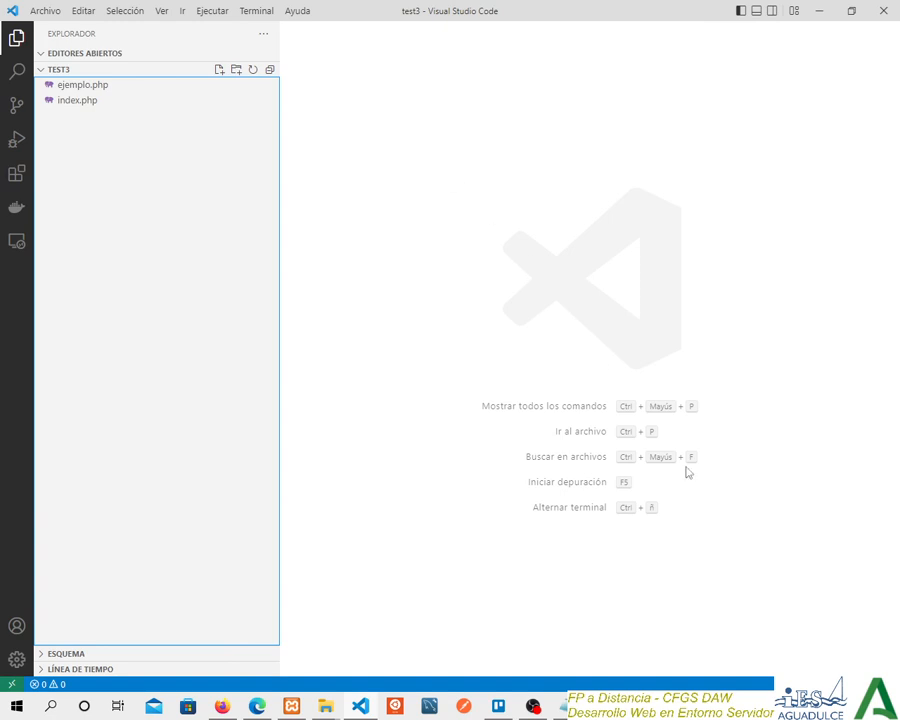
left_click(91, 104)
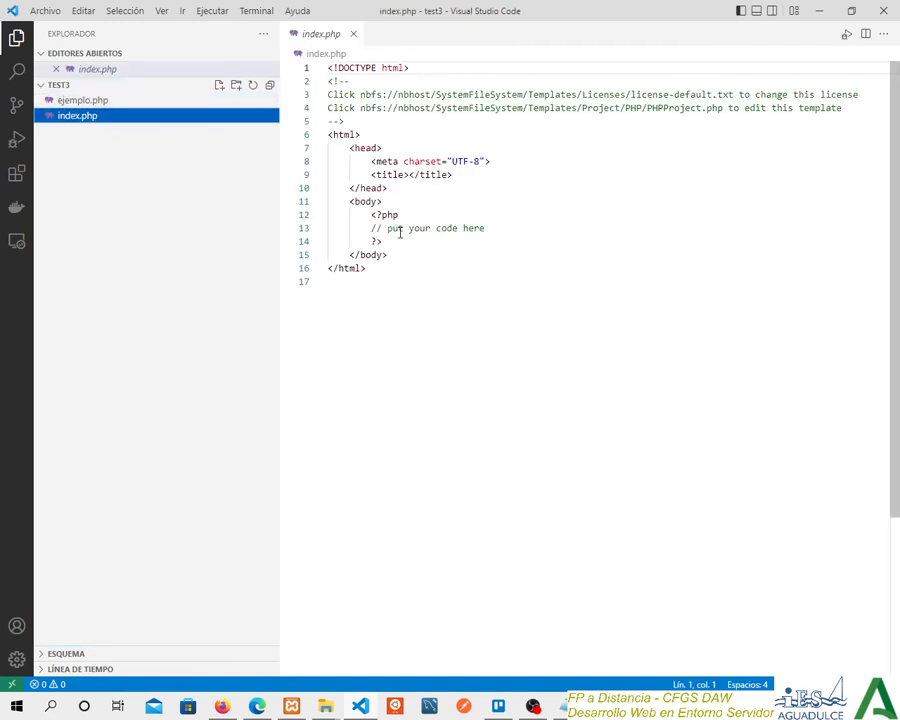
left_click(508, 227)
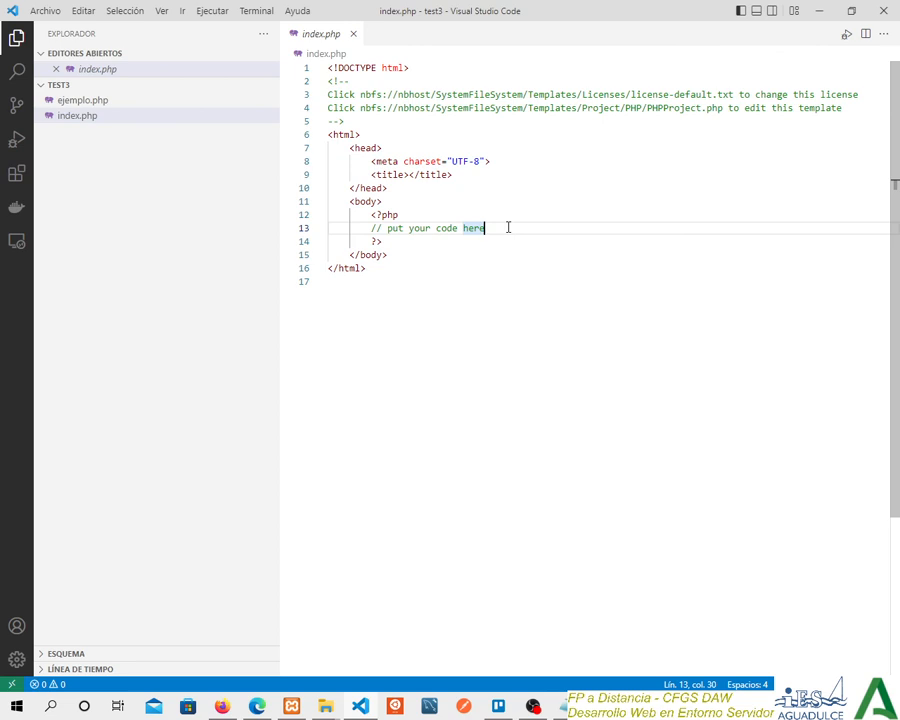
left_click_drag(508, 227, 371, 227)
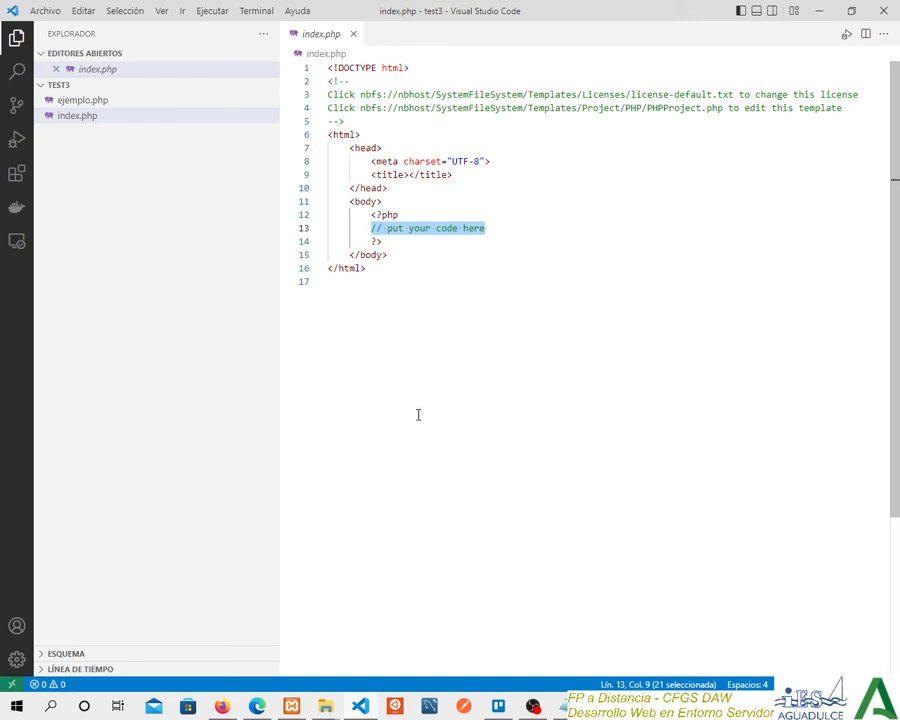
right_click(77, 118)
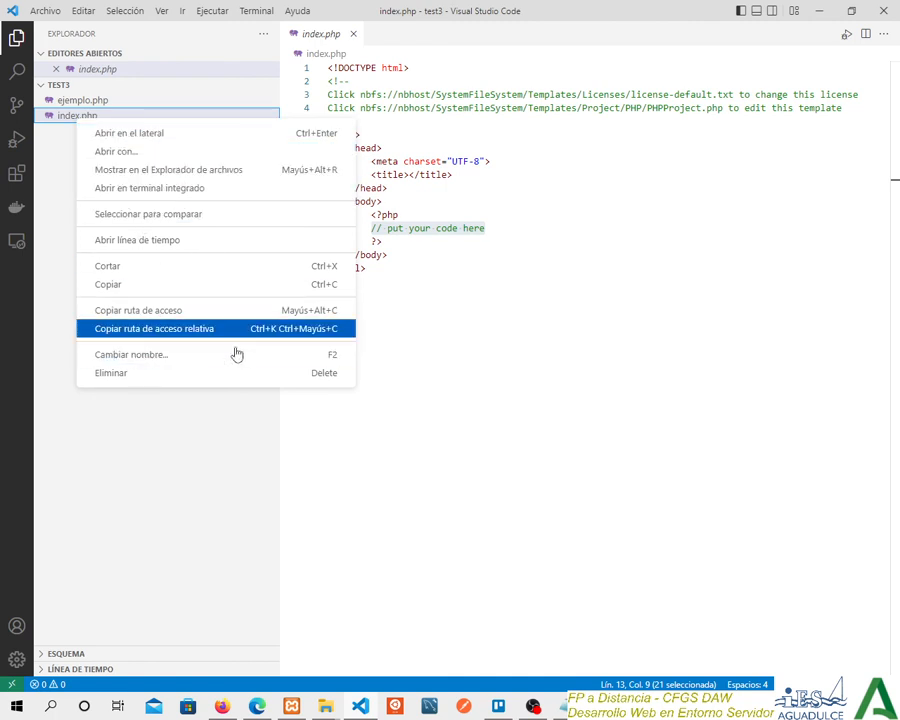
left_click(496, 422)
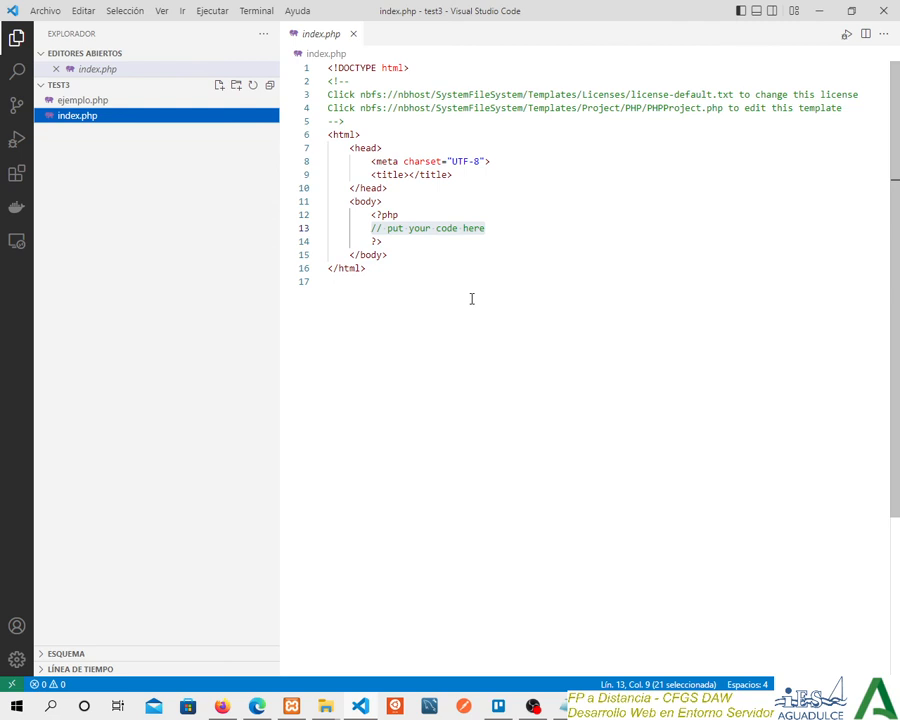